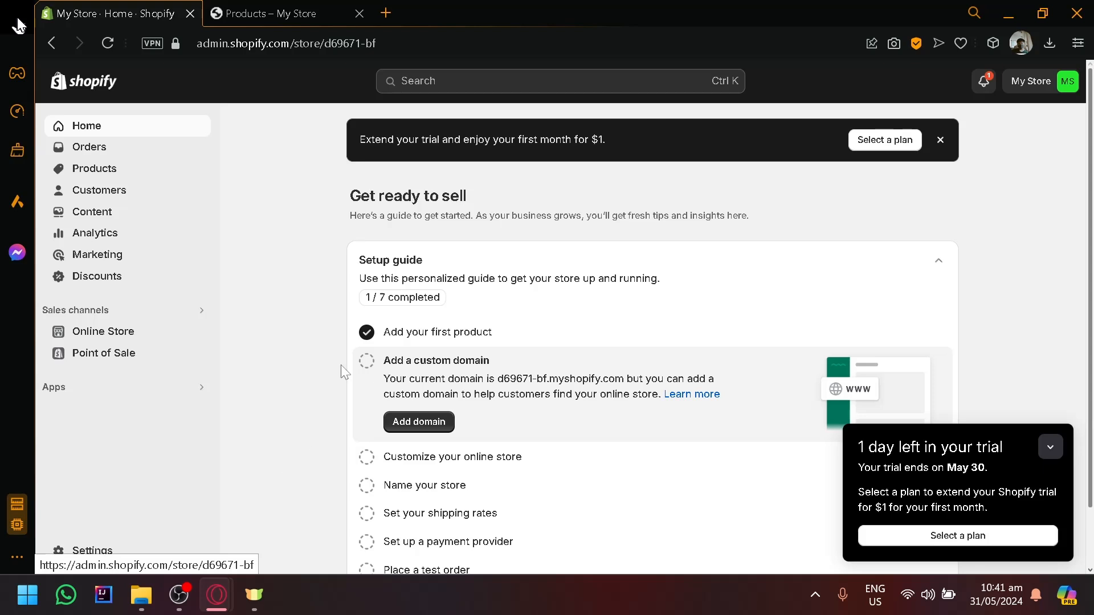
- Close the extra Products page, open the online store's Themes page and collapse the trial reminder
left_click(359, 14)
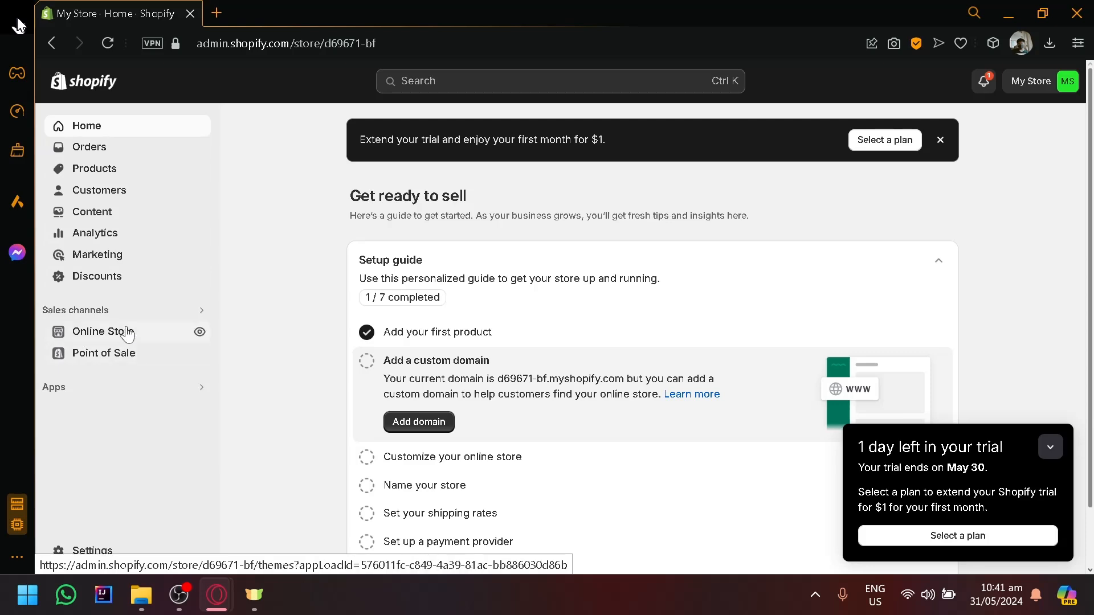
scroll(36, 349, "up", 5)
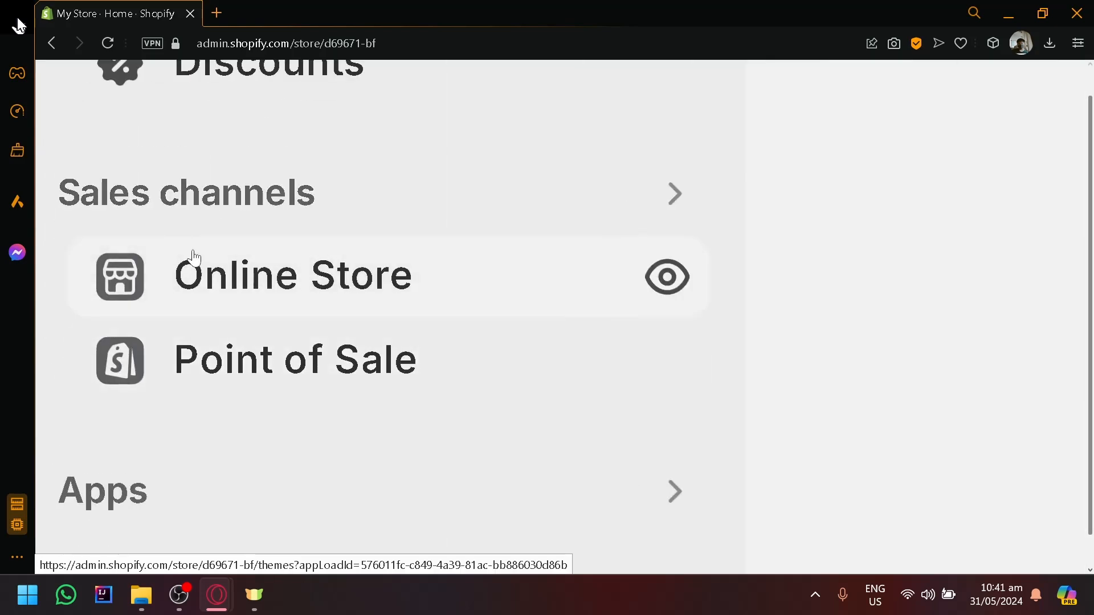
left_click(194, 258)
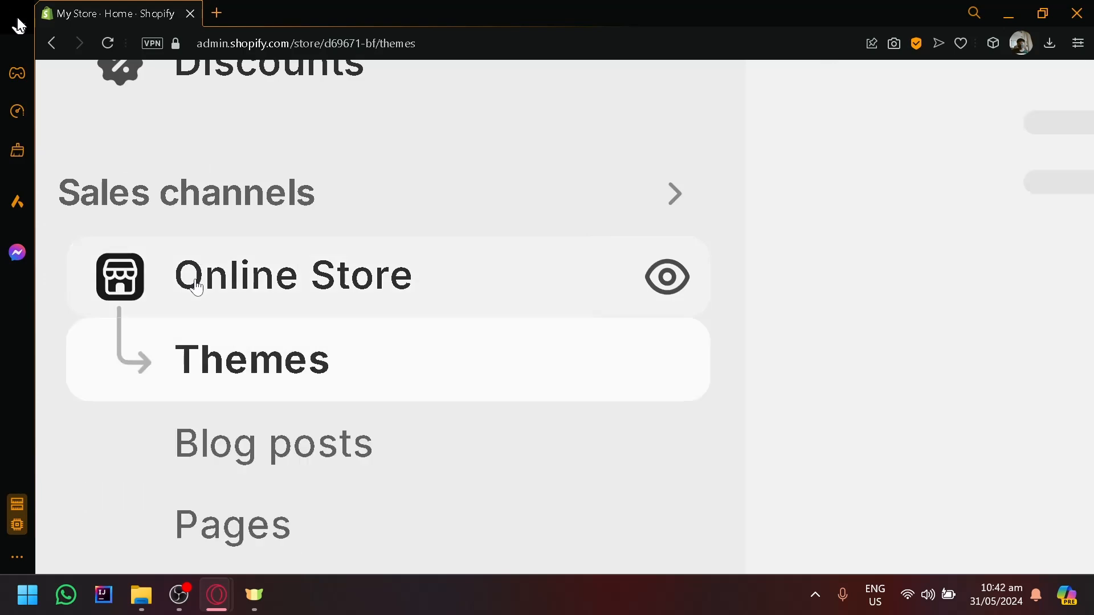
scroll(256, 254, "down", 2)
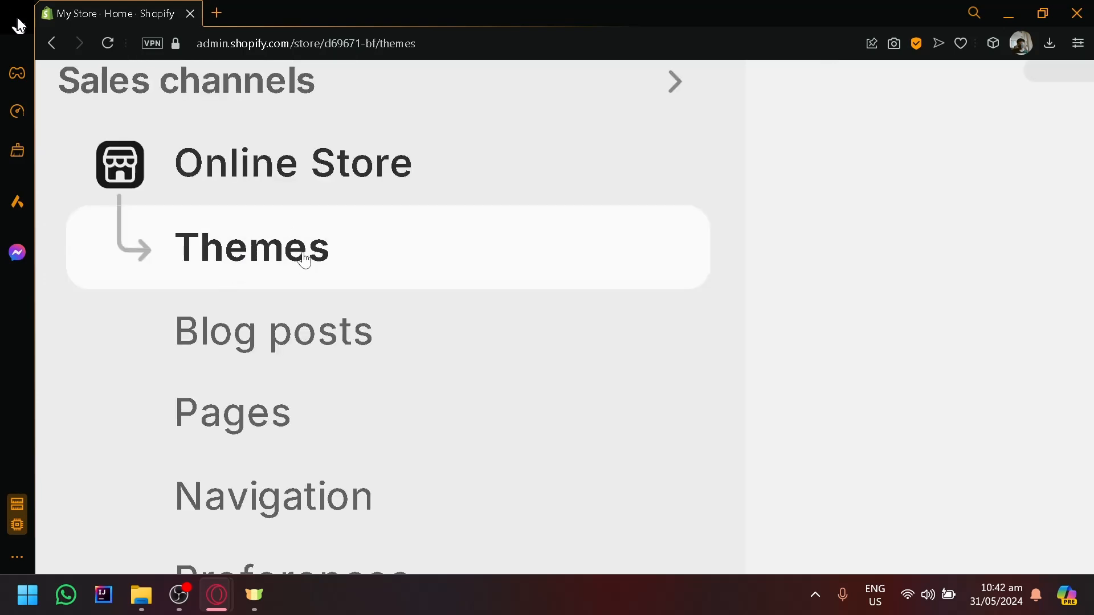
scroll(316, 261, "down", 5)
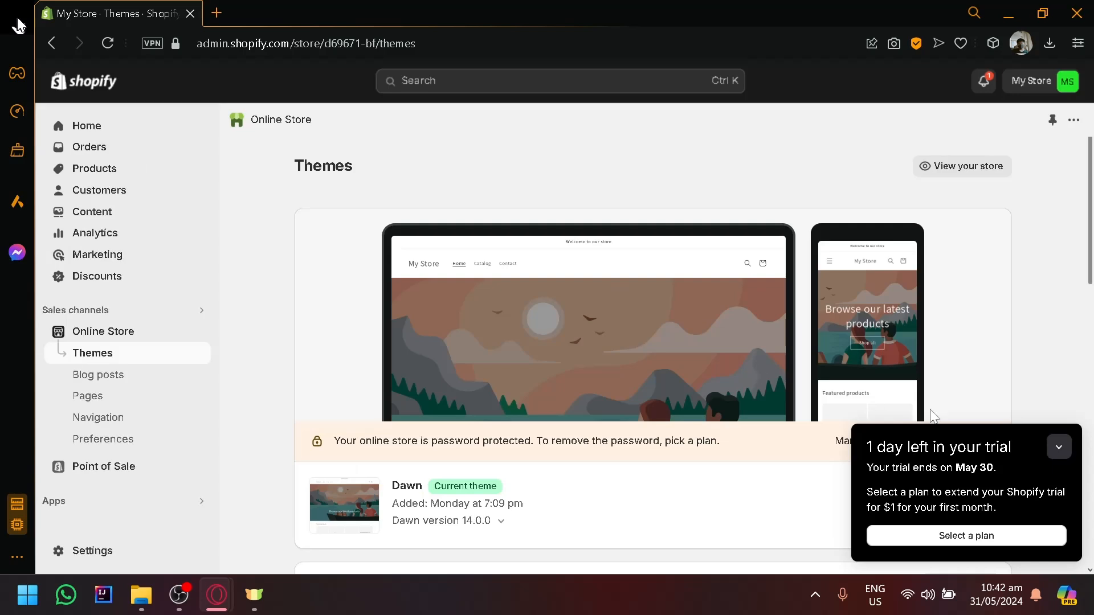
left_click(1068, 446)
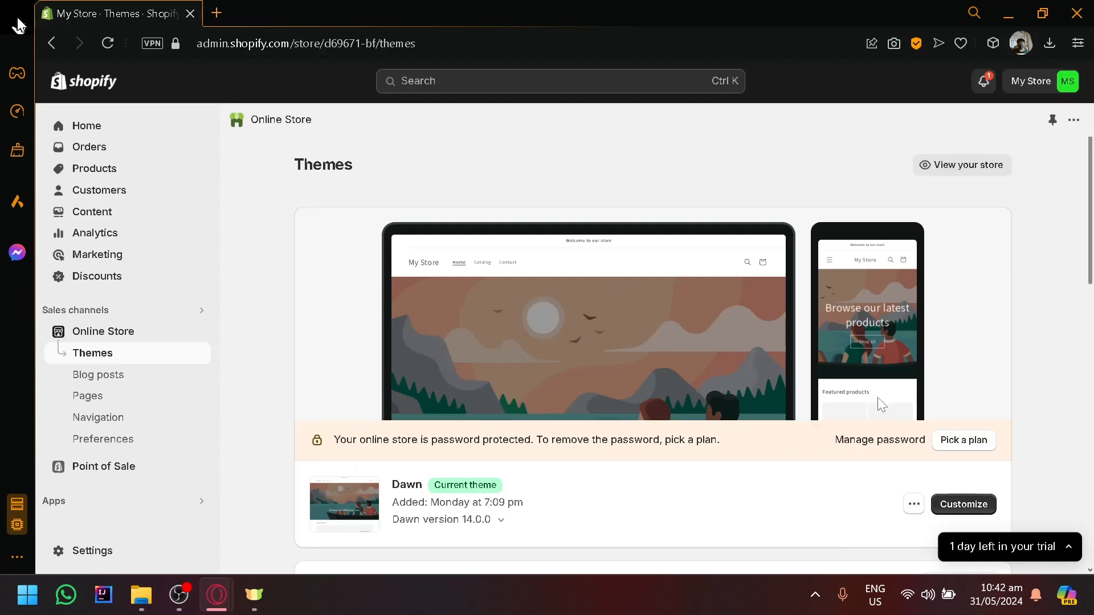
- Look over the current theme, the theme library and the popular free themes on the Themes page
scroll(877, 398, "down", 7)
scroll(877, 397, "up", 5)
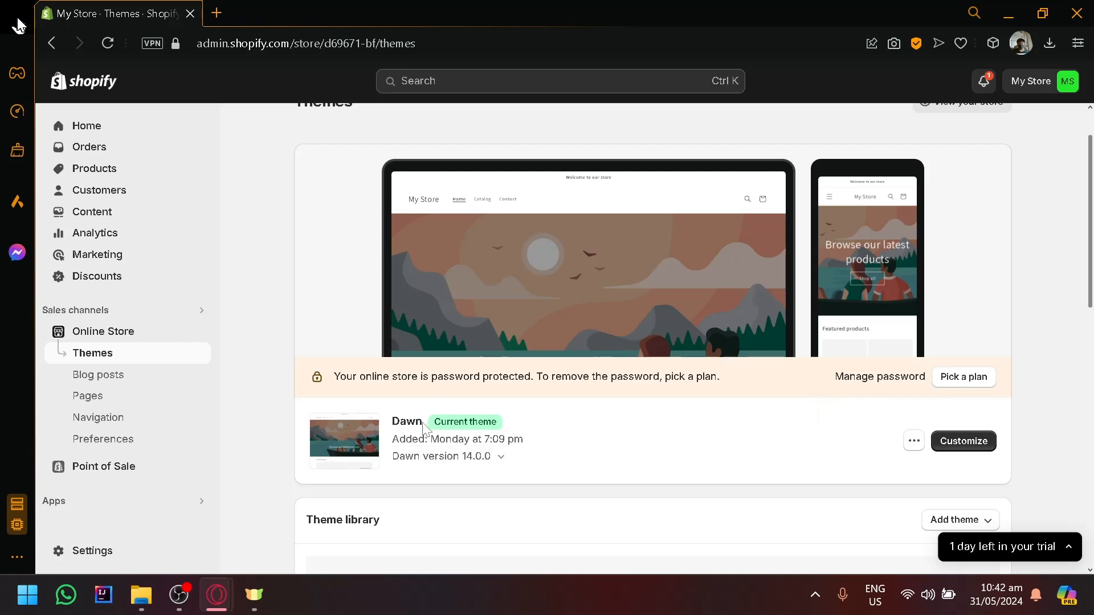
scroll(498, 382, "down", 5)
scroll(497, 385, "down", 2)
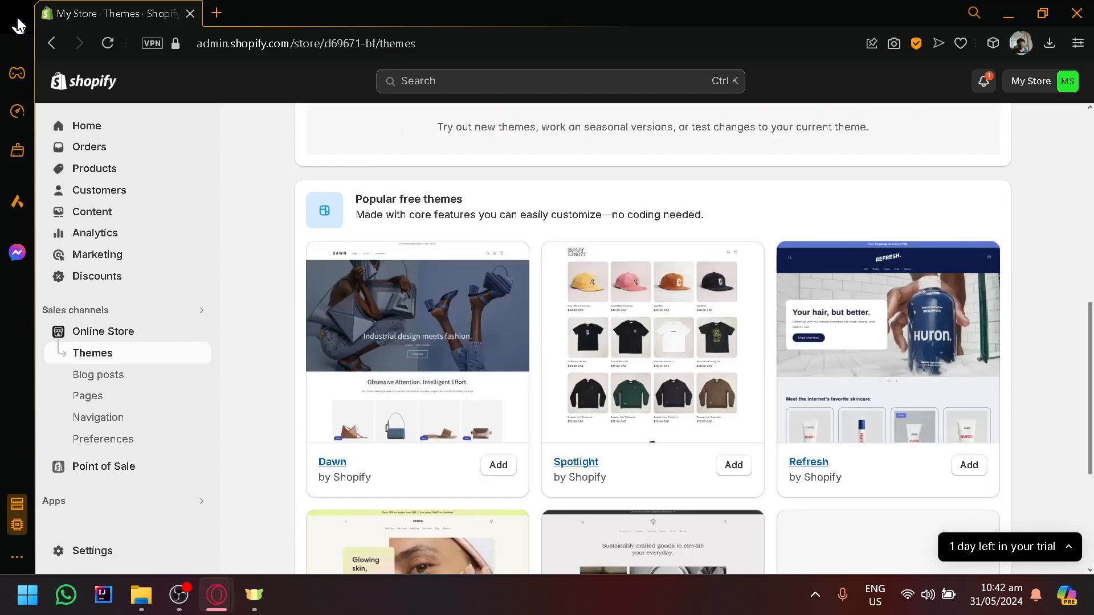
scroll(479, 254, "down", 2)
scroll(479, 256, "up", 2)
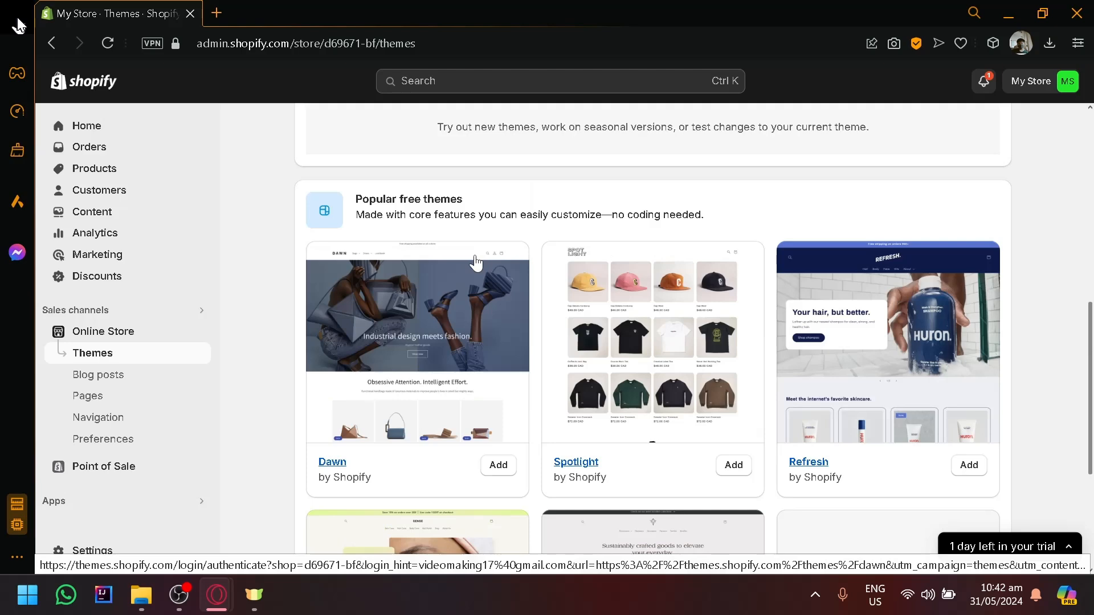
scroll(476, 263, "down", 2)
scroll(455, 283, "down", 2)
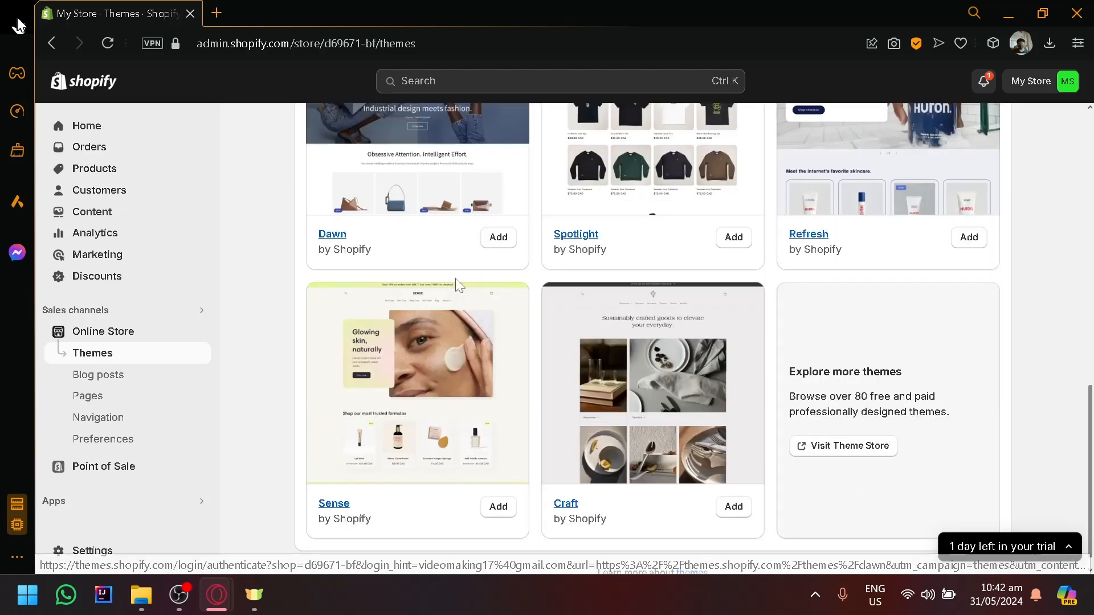
scroll(450, 287, "up", 11)
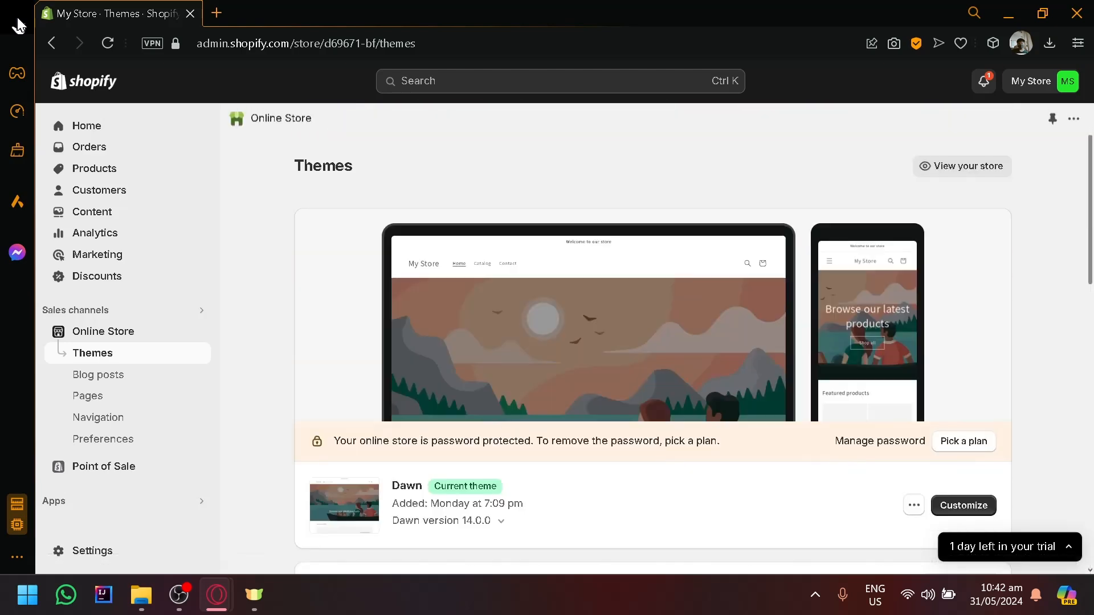
- Open the Theme Store pages of the free themes Dawn, Spotlight and Refresh in separate tabs and return to the theme list
scroll(551, 460, "down", 2)
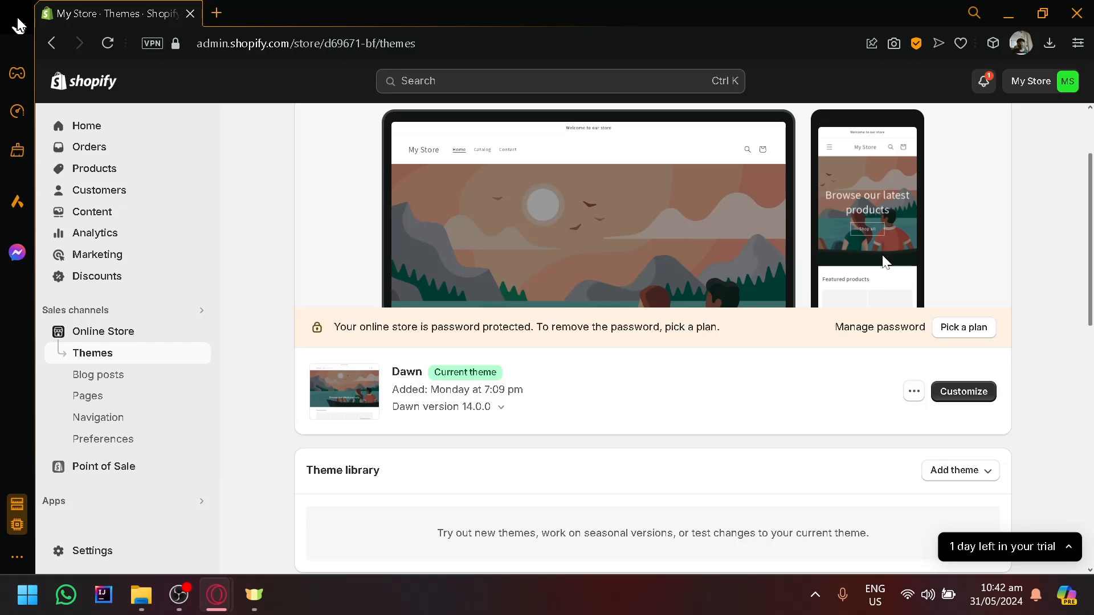
scroll(523, 322, "down", 5)
scroll(569, 340, "down", 2)
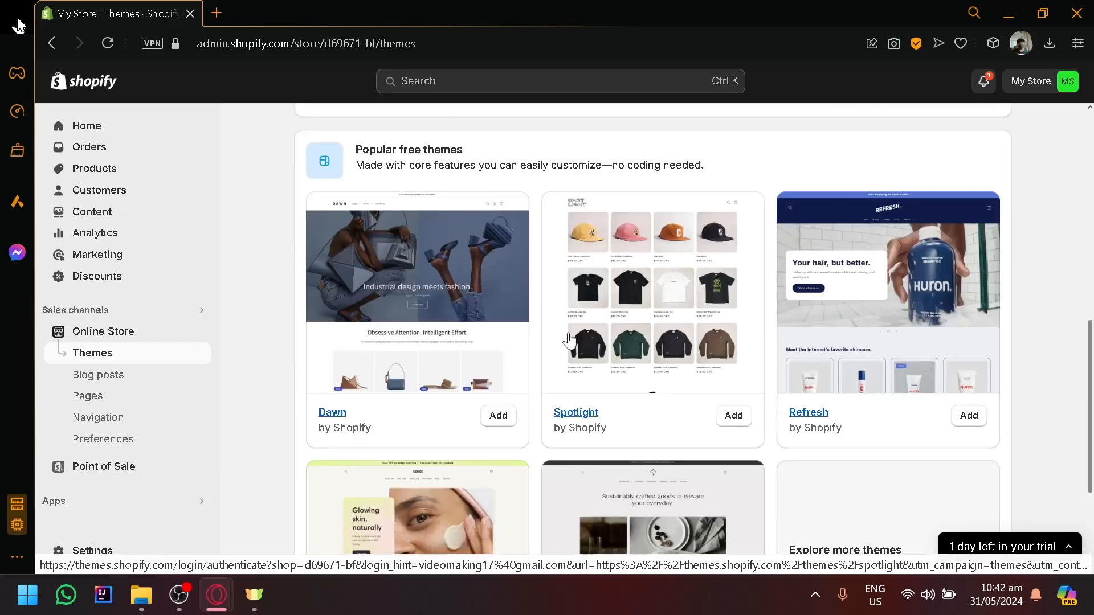
left_click(432, 289)
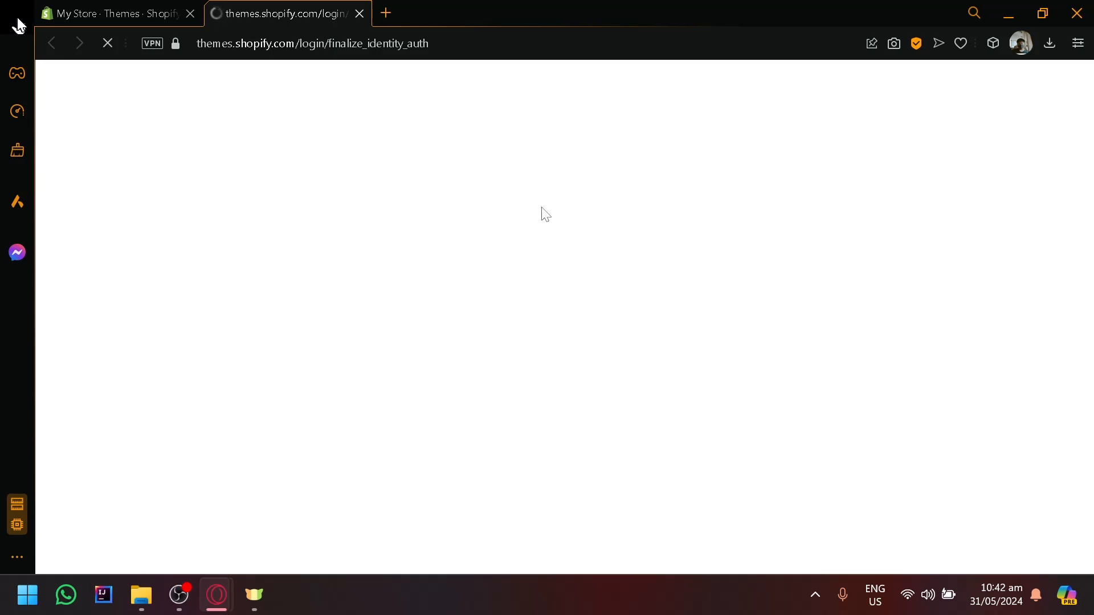
left_click(150, 8)
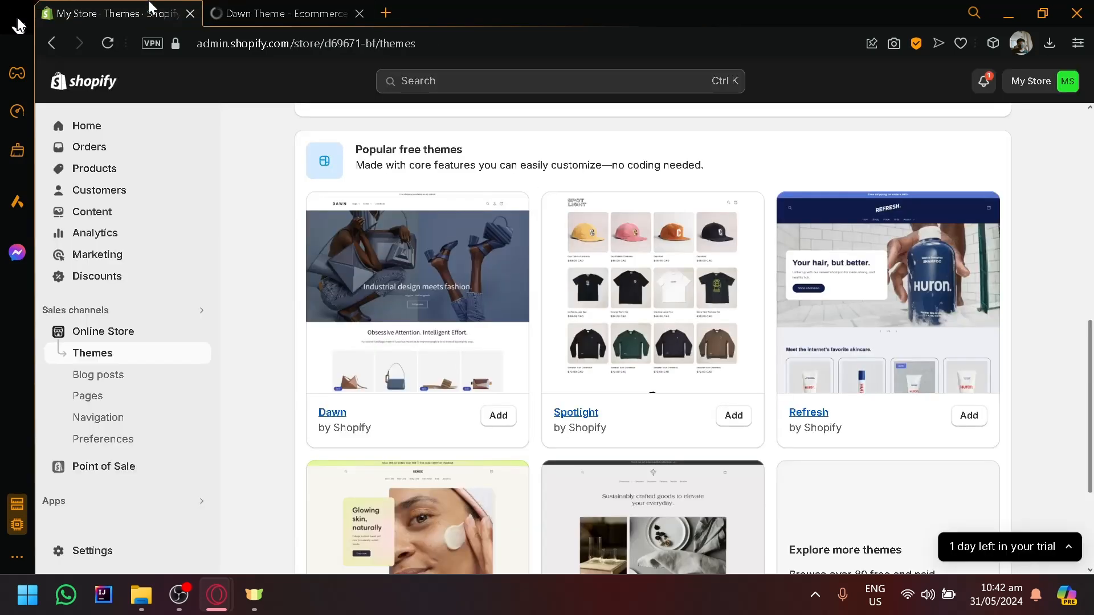
left_click(707, 310)
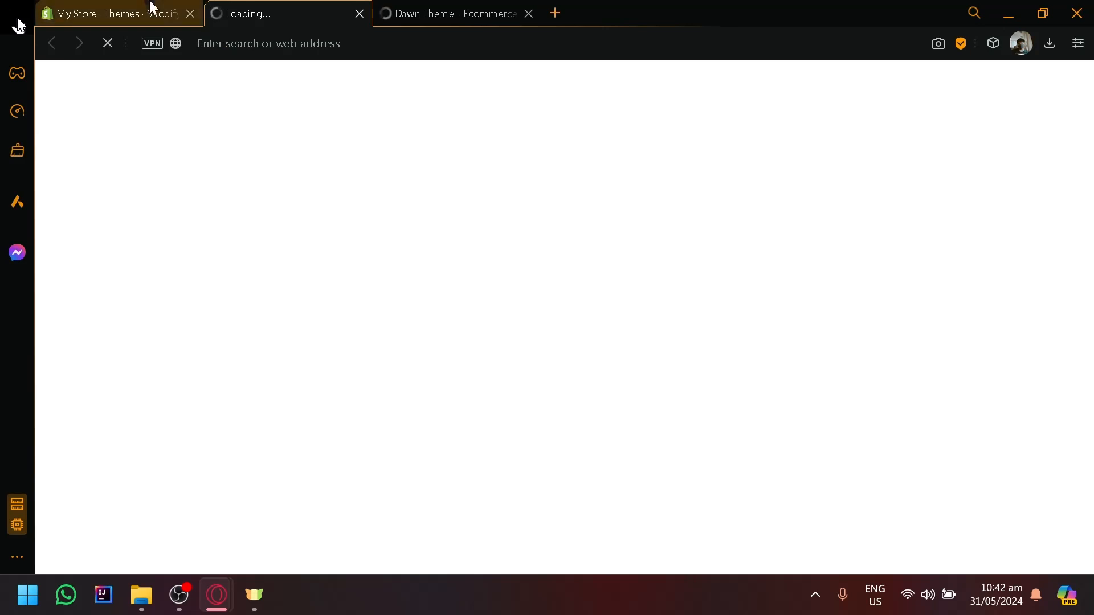
left_click(150, 9)
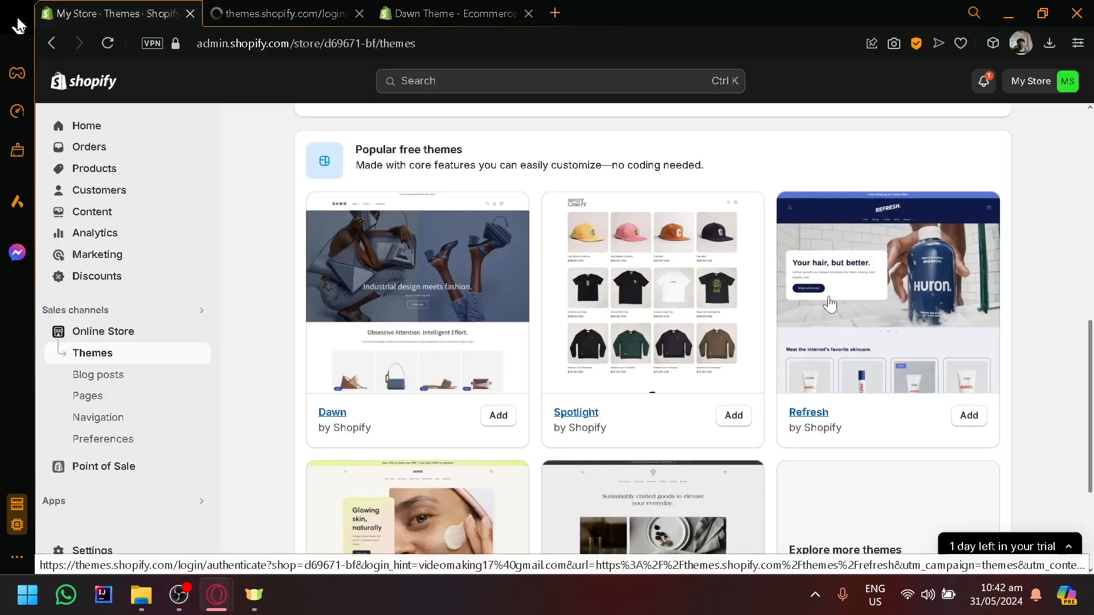
left_click(833, 259)
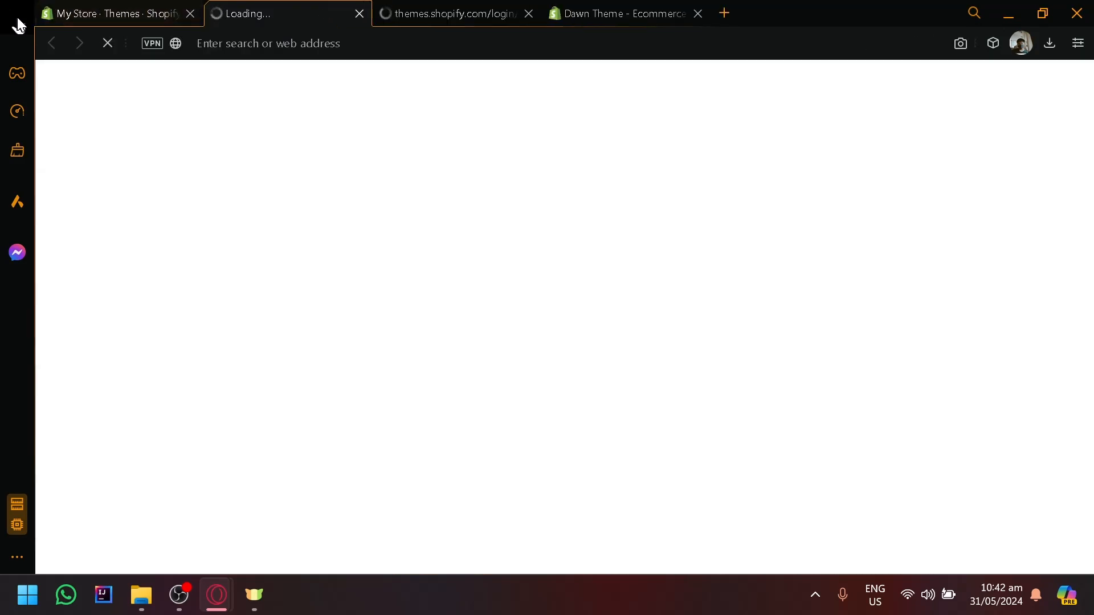
left_click(62, 6)
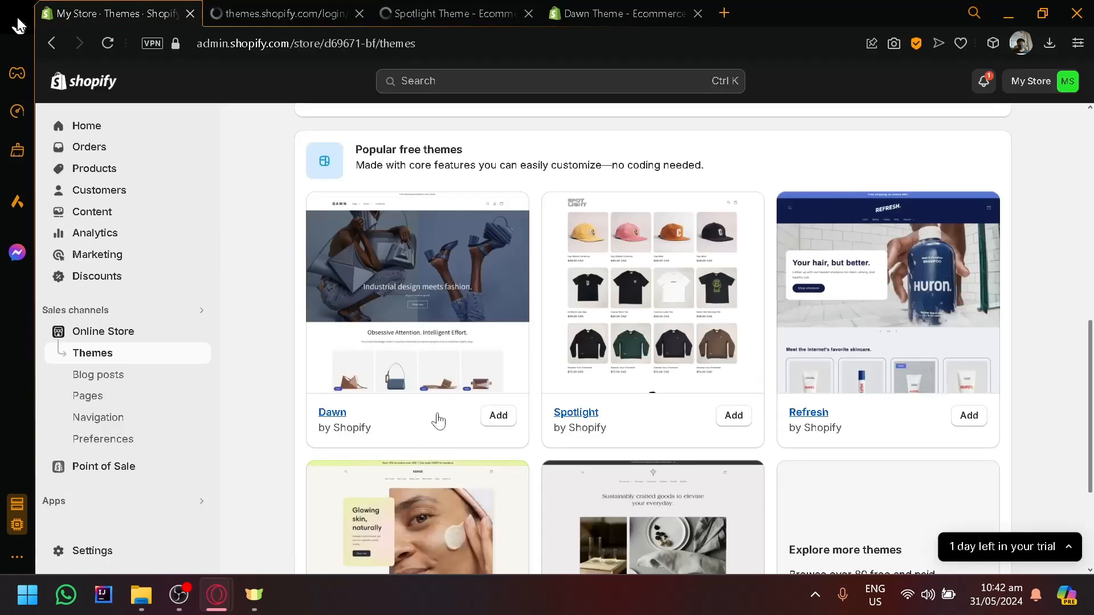
- Try to open the Sense theme's page from the popular free themes
scroll(421, 433, "up", 5)
scroll(326, 393, "down", 10)
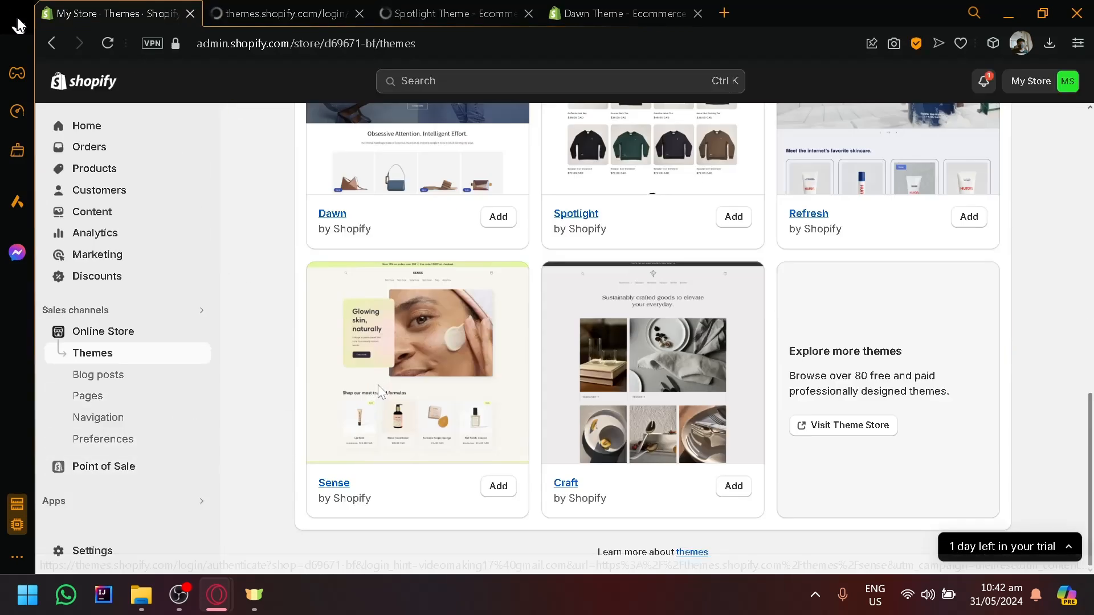
left_click(379, 387)
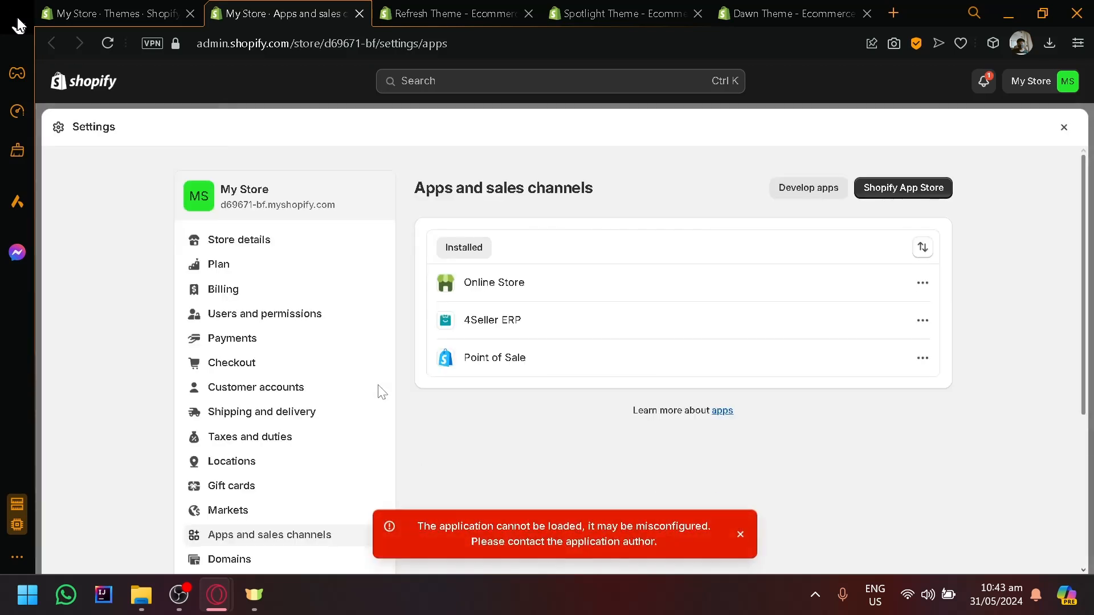
scroll(679, 183, "down", 2)
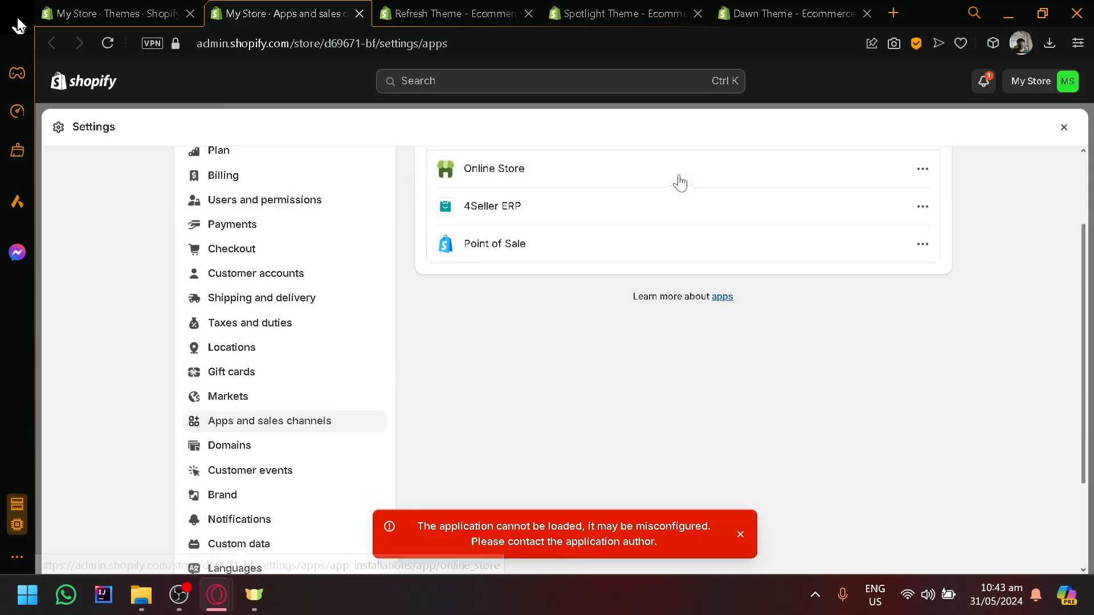
scroll(680, 182, "up", 2)
- Review the Refresh theme's description, previews and feature highlights, and close its page
left_click(416, 1)
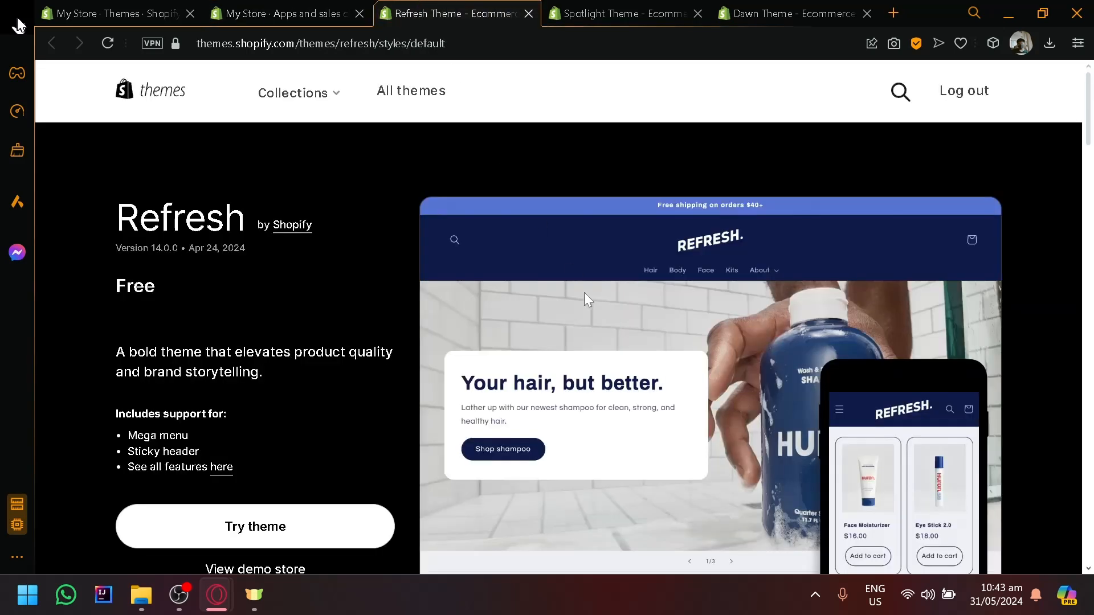
scroll(585, 293, "down", 10)
scroll(585, 294, "up", 5)
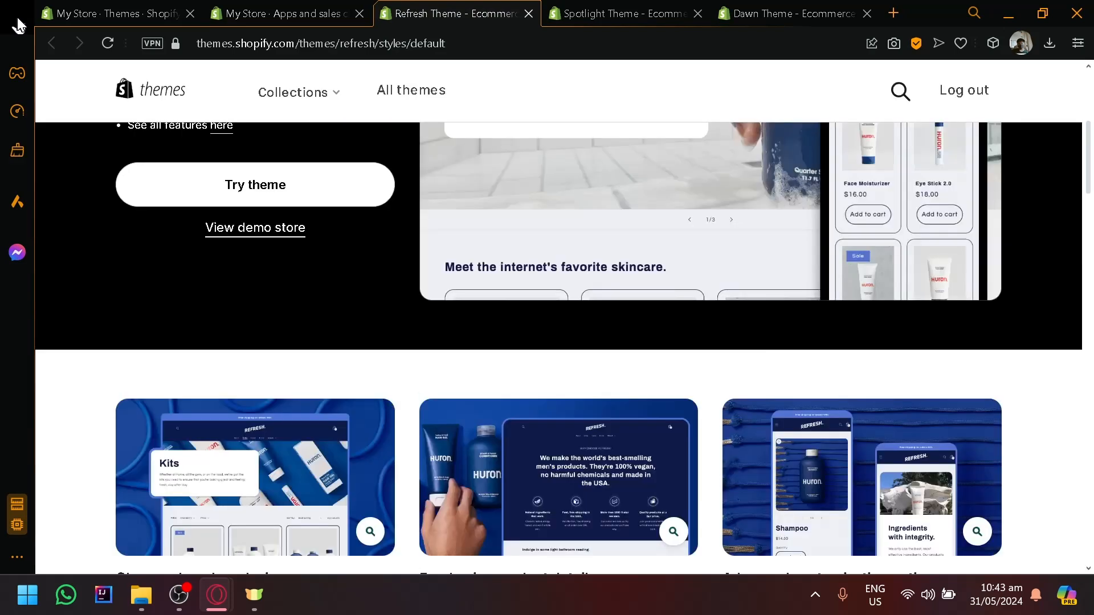
scroll(569, 308, "down", 7)
scroll(588, 299, "up", 5)
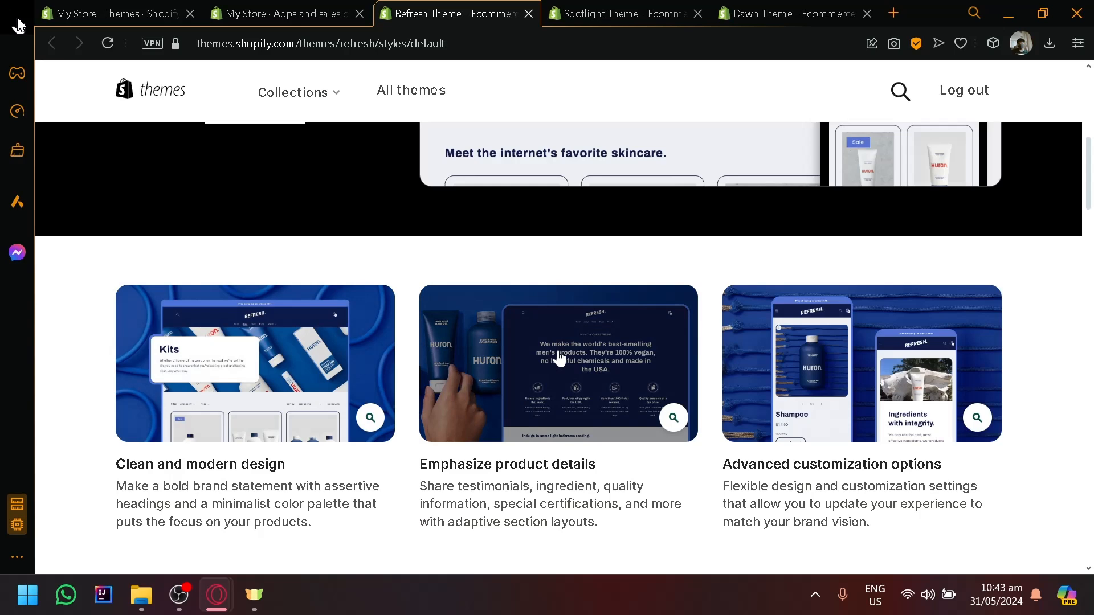
scroll(558, 357, "up", 5)
scroll(709, 248, "up", 2)
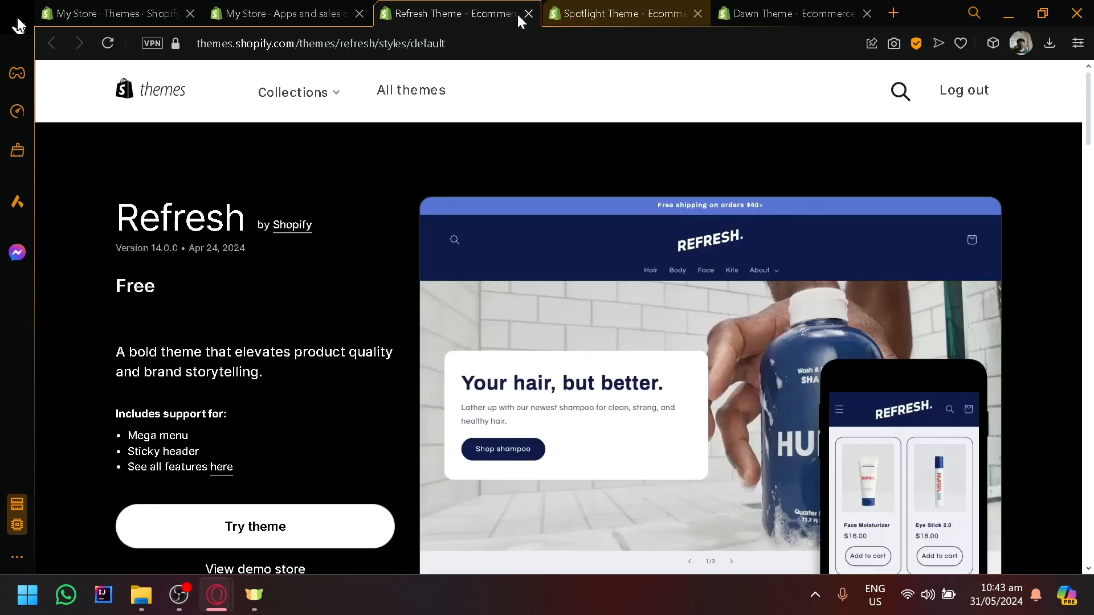
left_click(530, 14)
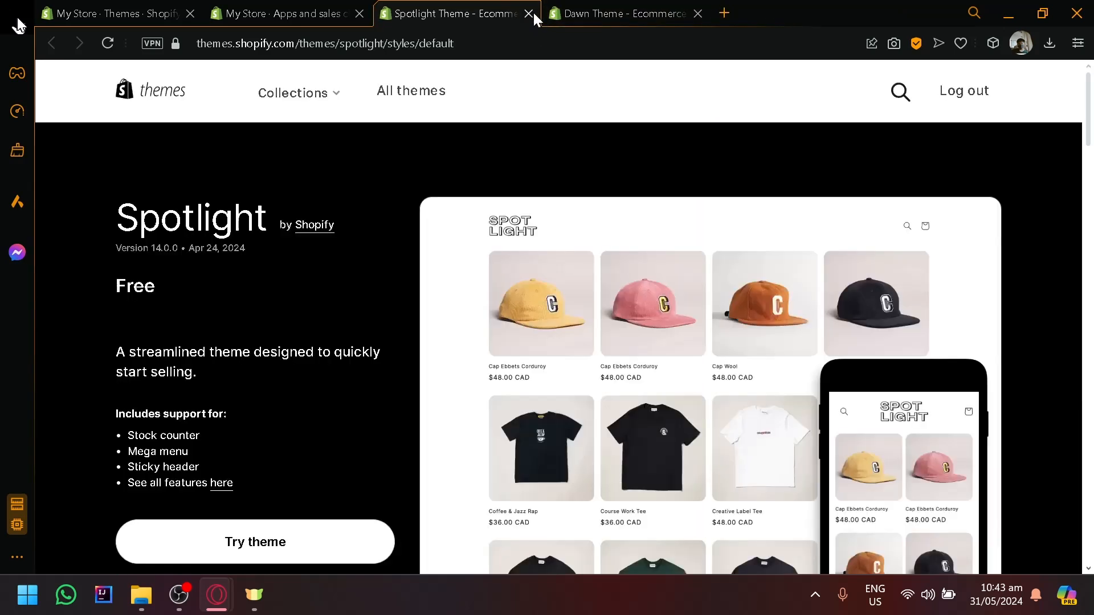
- Review the Spotlight theme's page, and close both the Spotlight and Dawn theme pages
scroll(603, 313, "down", 4)
scroll(603, 313, "down", 5)
scroll(599, 334, "up", 7)
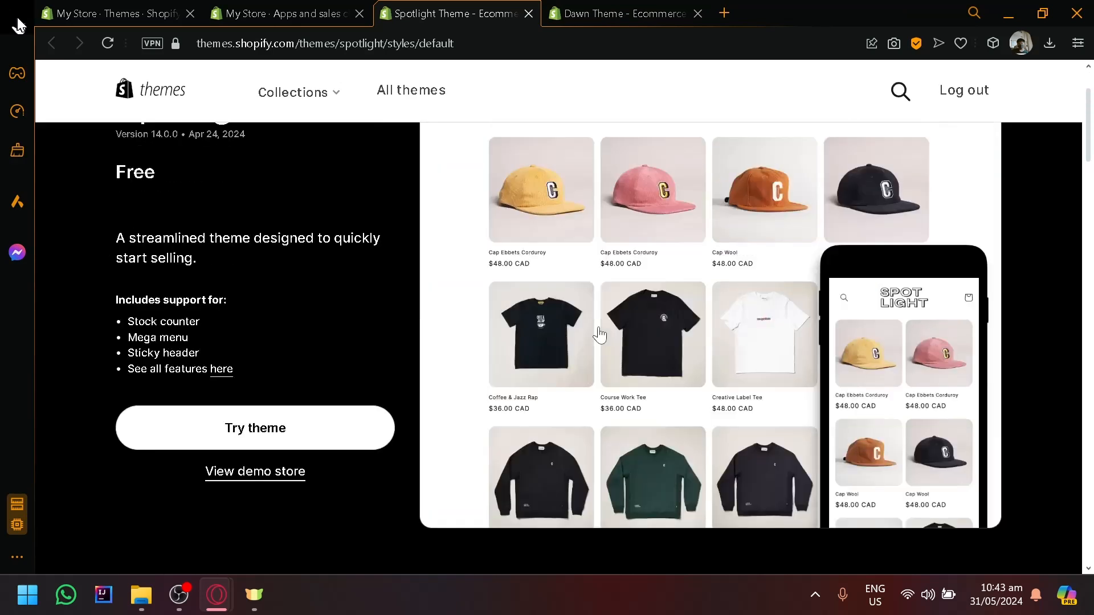
scroll(604, 323, "up", 3)
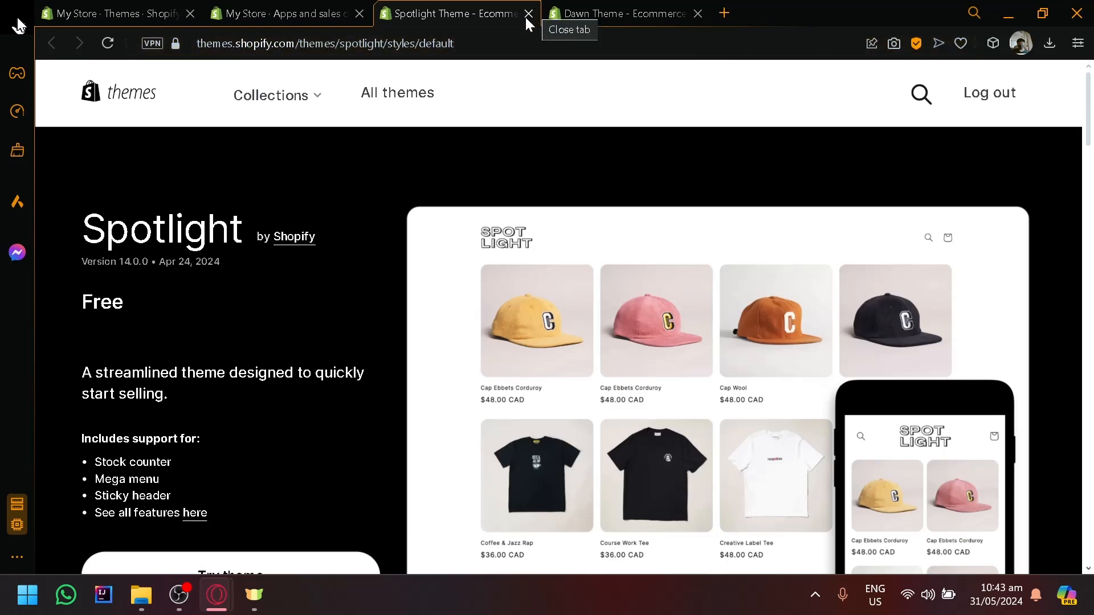
left_click(528, 14)
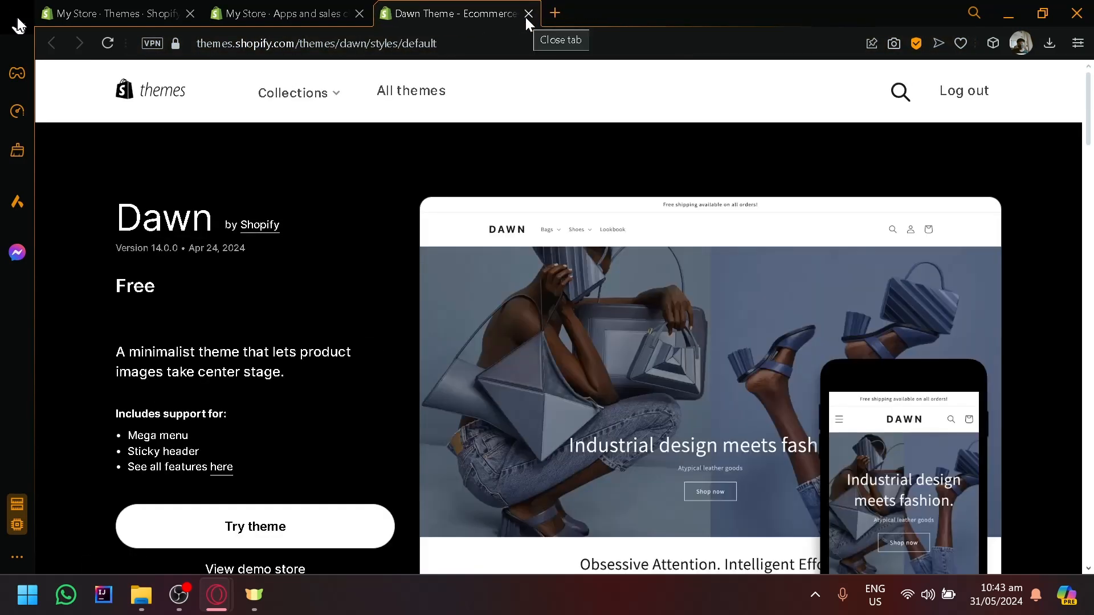
left_click(525, 15)
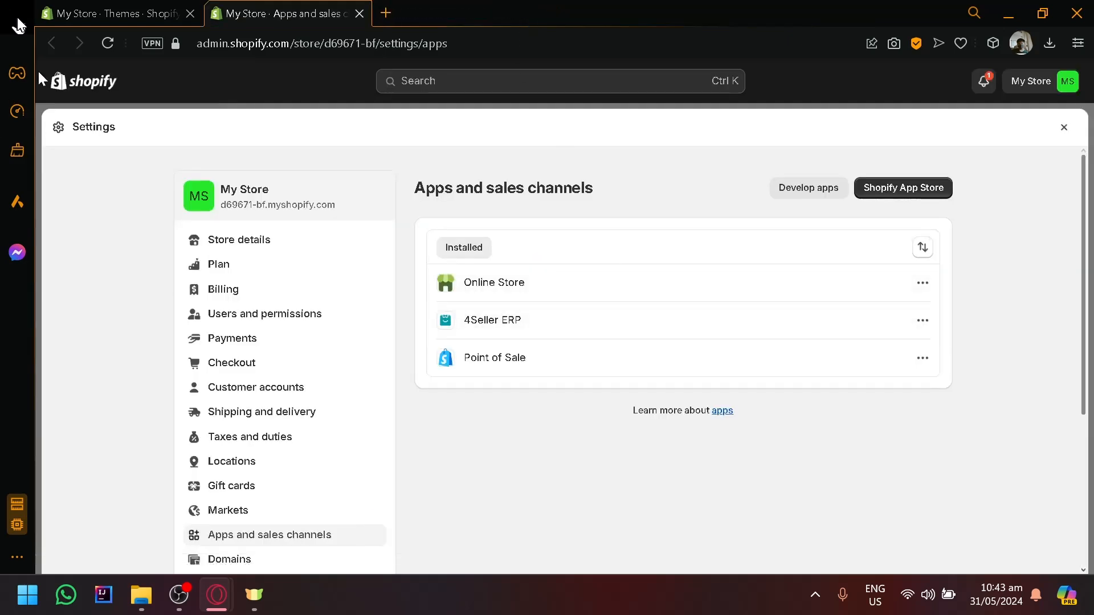
- Open the Sense theme's page again from the free themes and close the leftover Apps and sales channels page
left_click(86, 10)
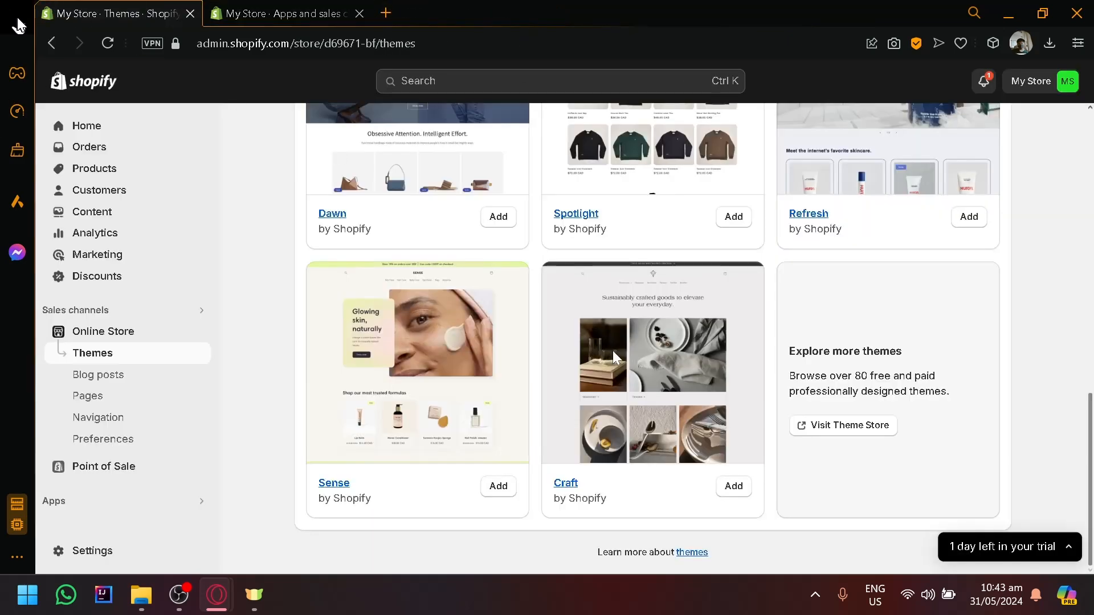
left_click(428, 357)
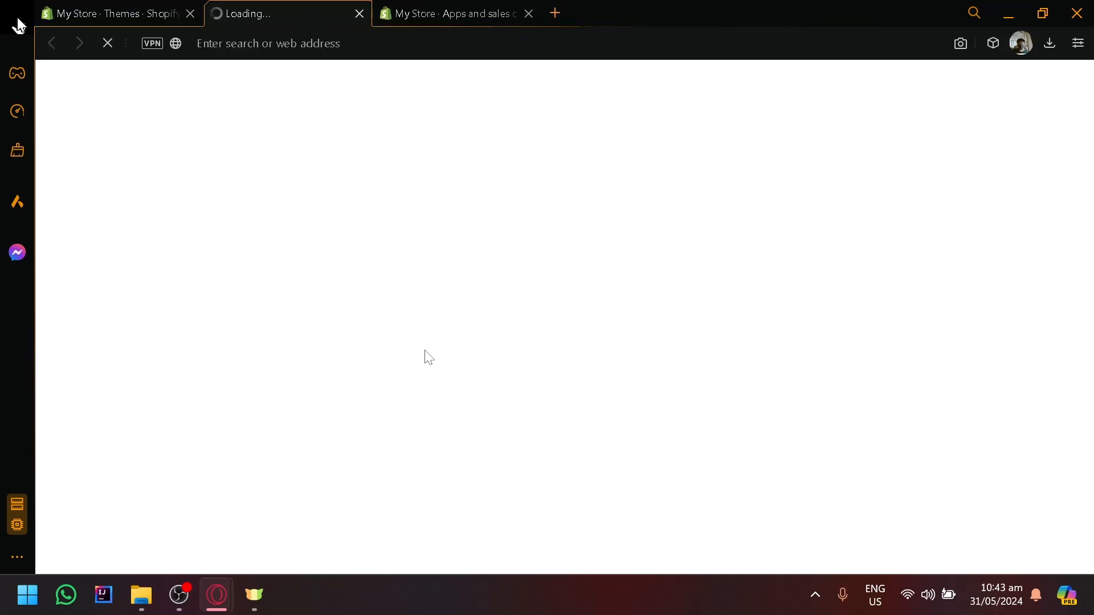
left_click(528, 13)
left_click(129, 9)
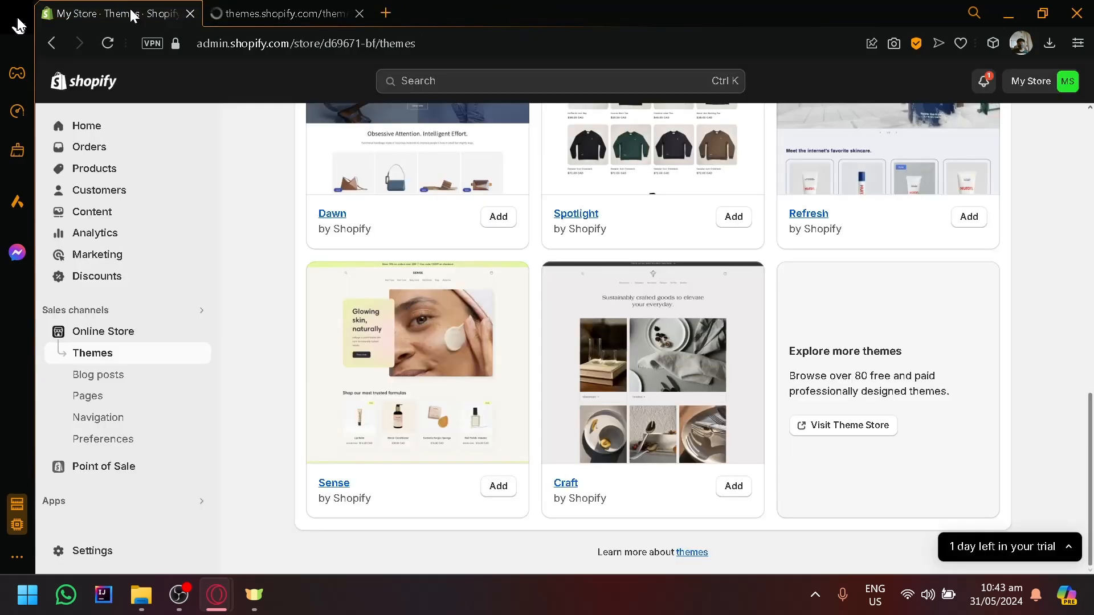
scroll(448, 427, "up", 4)
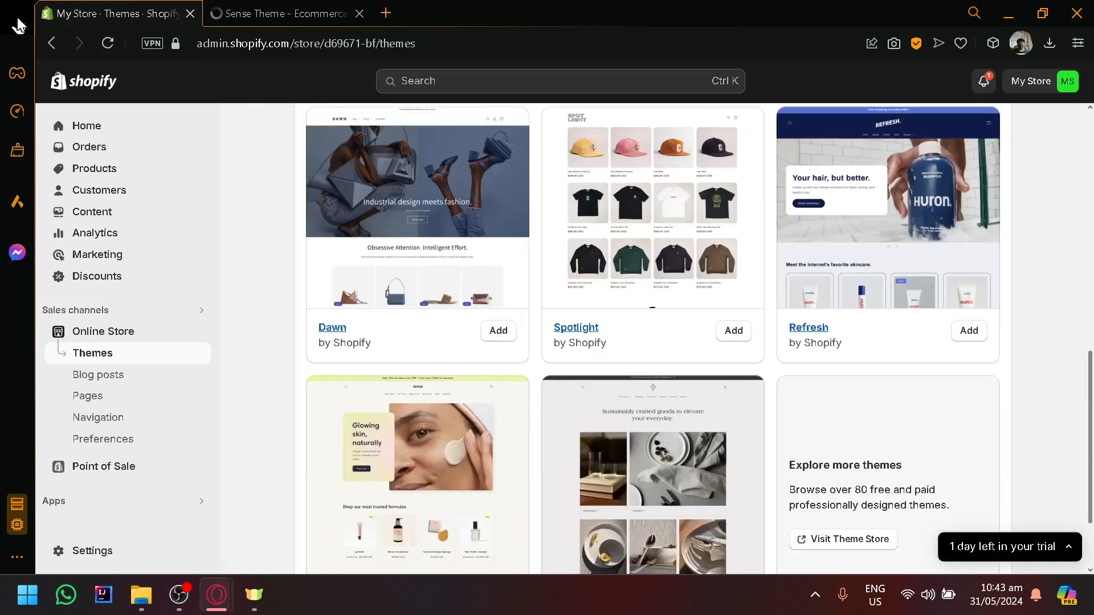
- Review the Sense theme's page, previews and feature highlights, and add the theme to the store as a trial
scroll(442, 282, "down", 4)
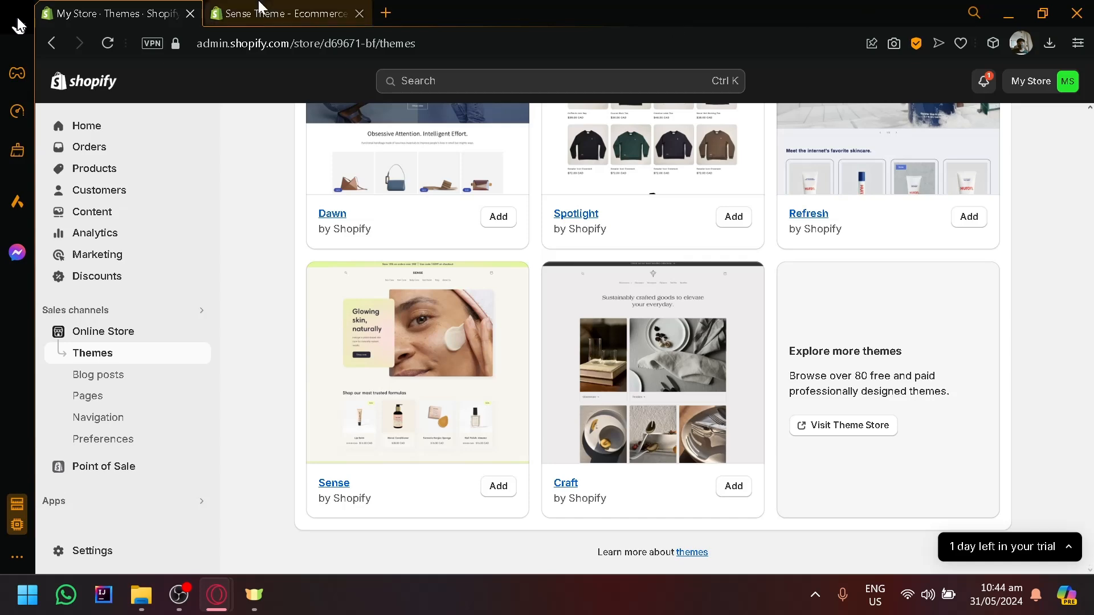
left_click(282, 8)
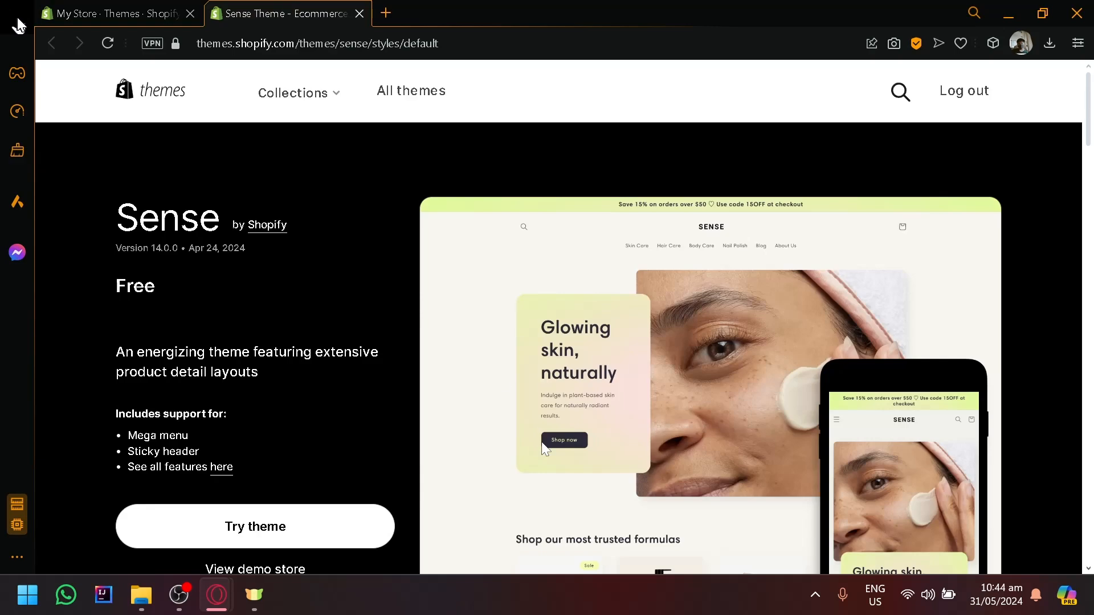
scroll(544, 448, "down", 10)
scroll(542, 450, "up", 5)
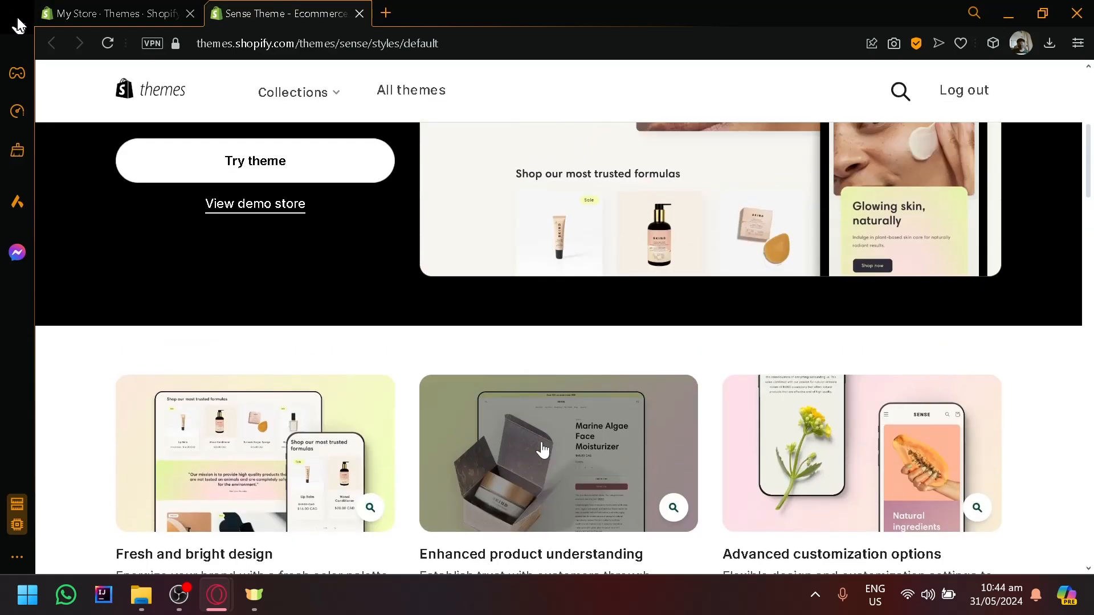
scroll(543, 450, "up", 4)
scroll(515, 513, "up", 2)
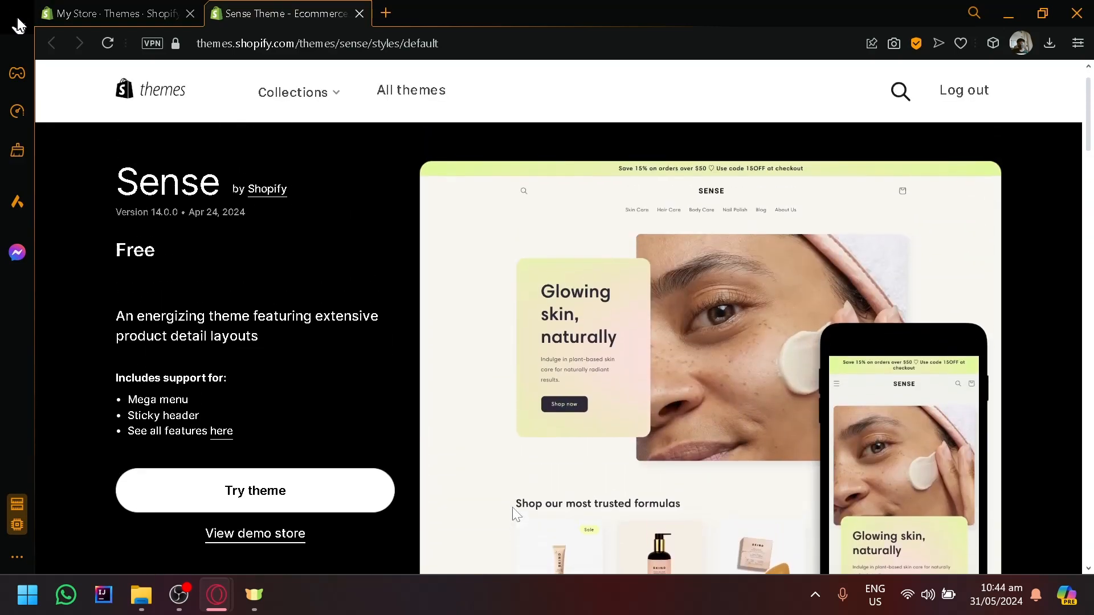
left_click(275, 493)
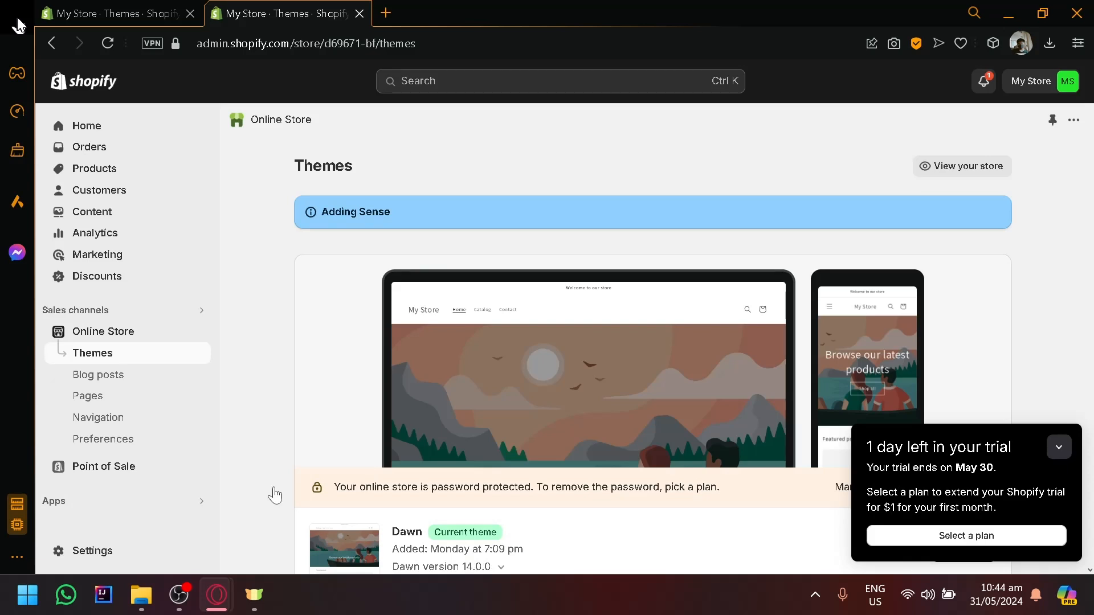
- Search the web for pink color schemes in a new tab and bring up the image results
left_click(391, 11)
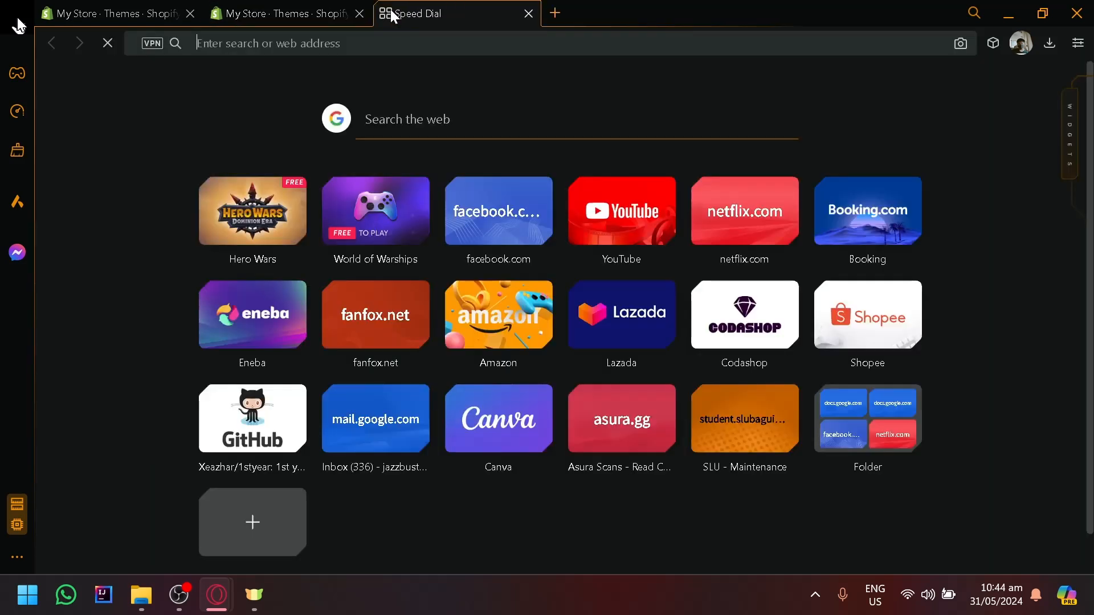
type("pink ")
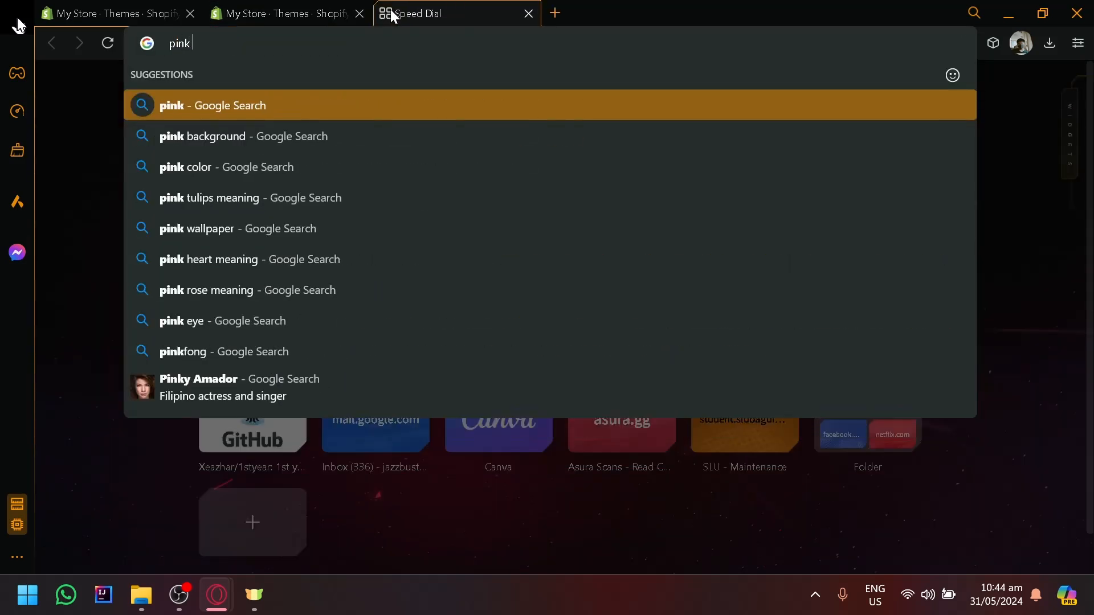
type("color sche,e")
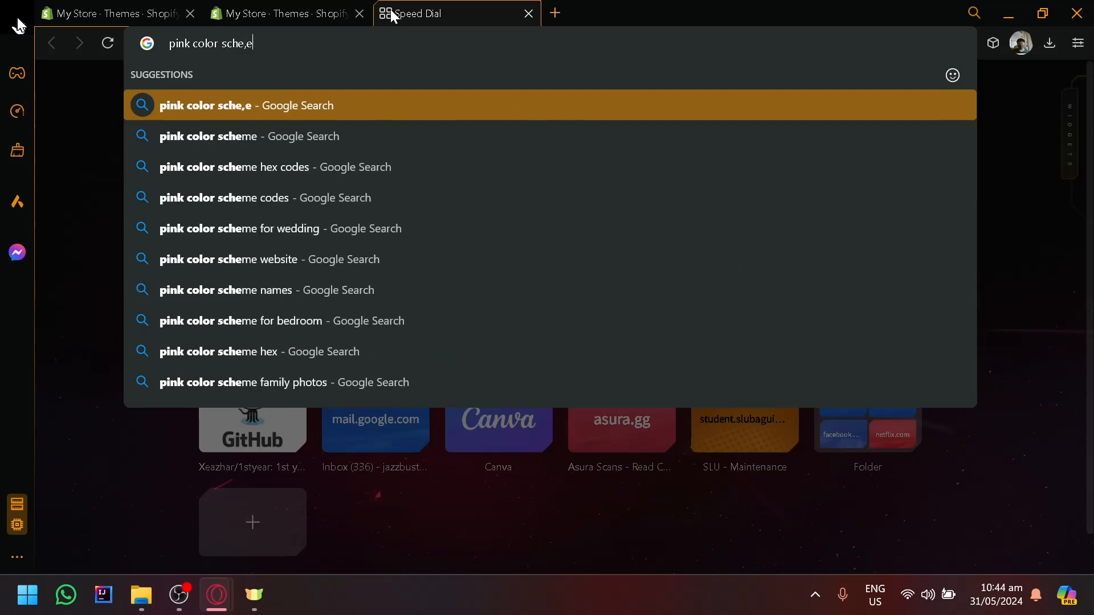
type("s")
key("Return")
scroll(322, 306, "down", 4)
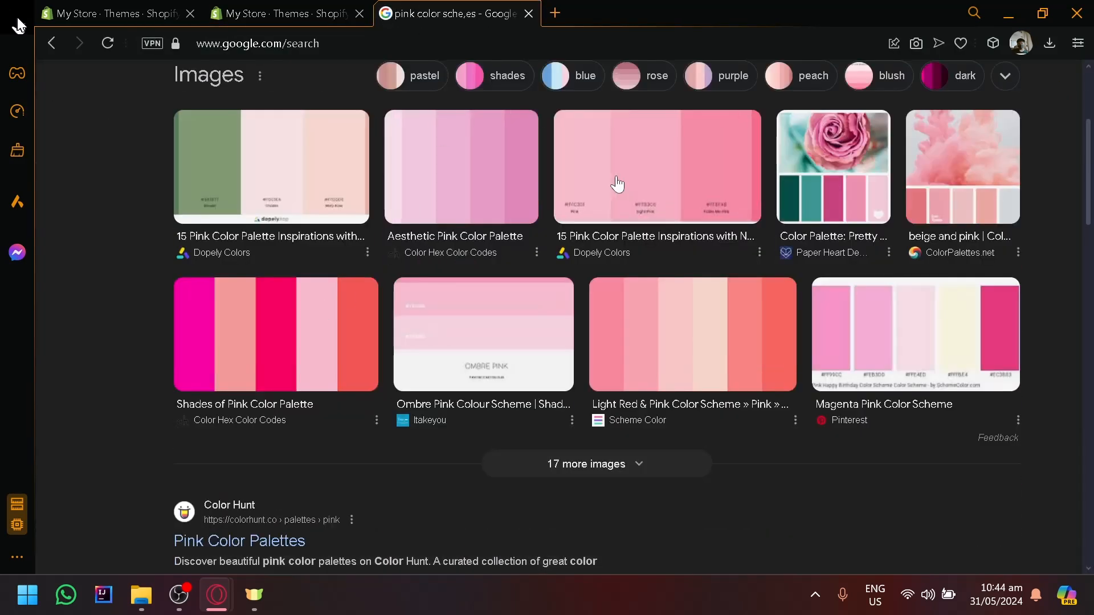
- Preview the "Pretty in Pink" palette from Paper Heart Design and the "Ombre Pink Colour Scheme" from the image results
left_click(816, 164)
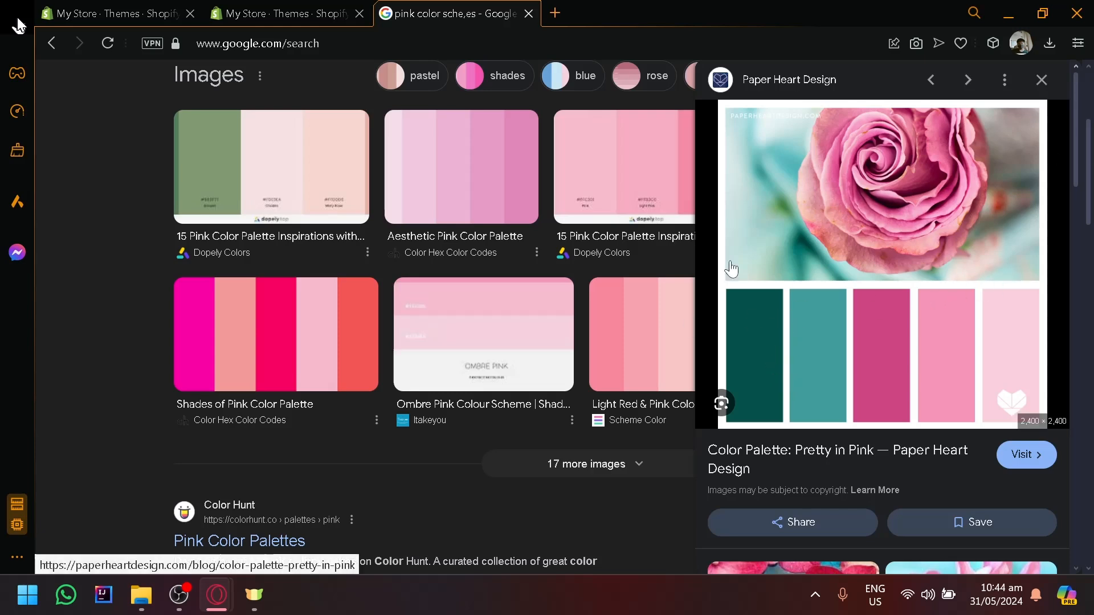
scroll(207, 275, "down", 2)
scroll(268, 259, "up", 2)
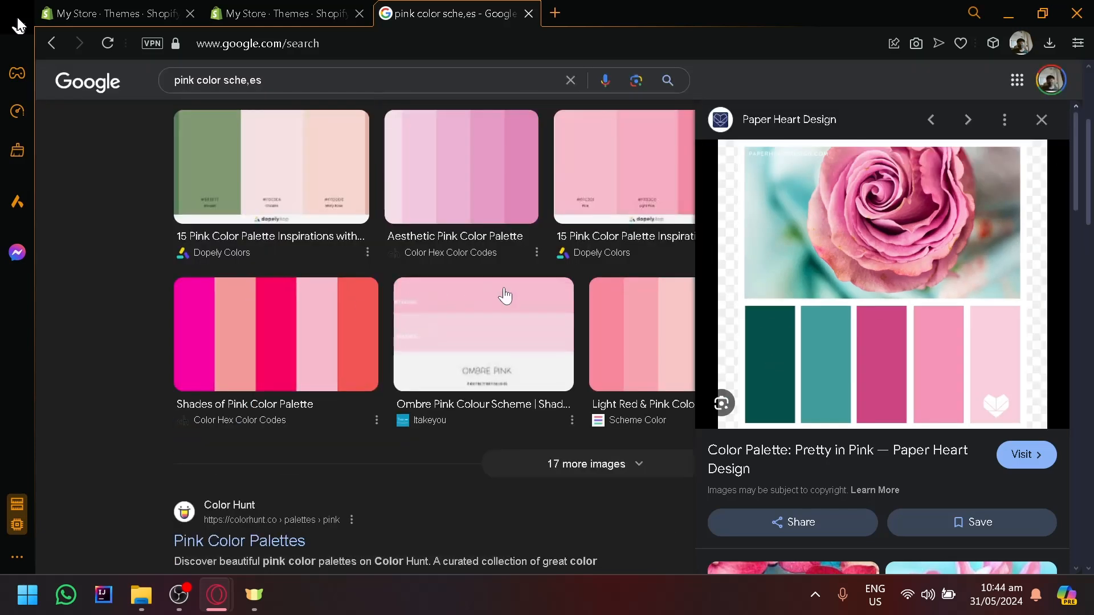
scroll(500, 297, "down", 2)
scroll(505, 298, "up", 2)
scroll(504, 298, "down", 2)
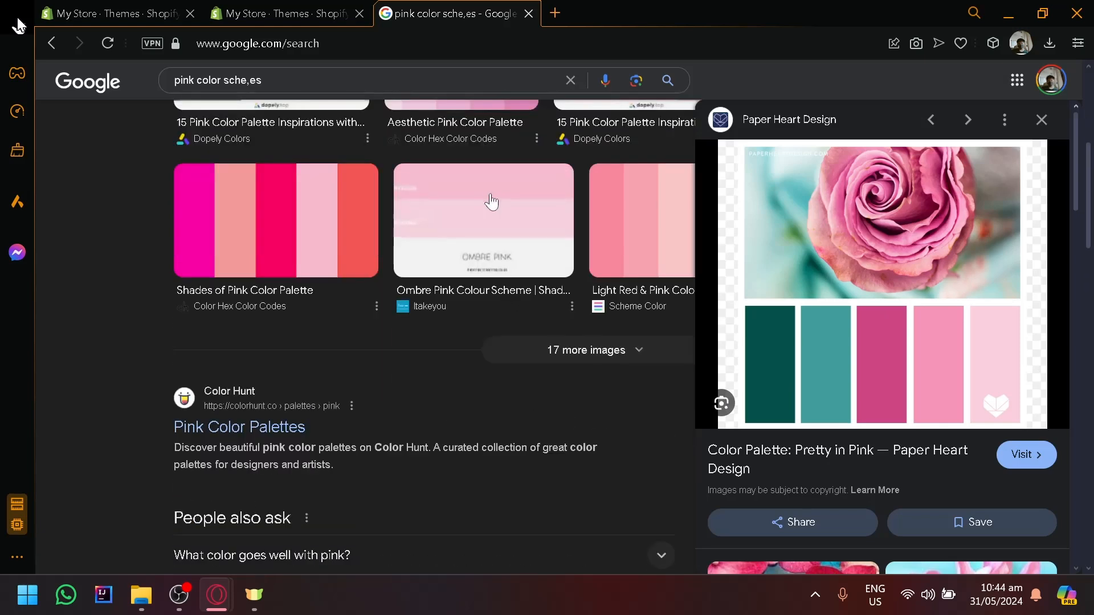
left_click(489, 203)
scroll(586, 298, "up", 4)
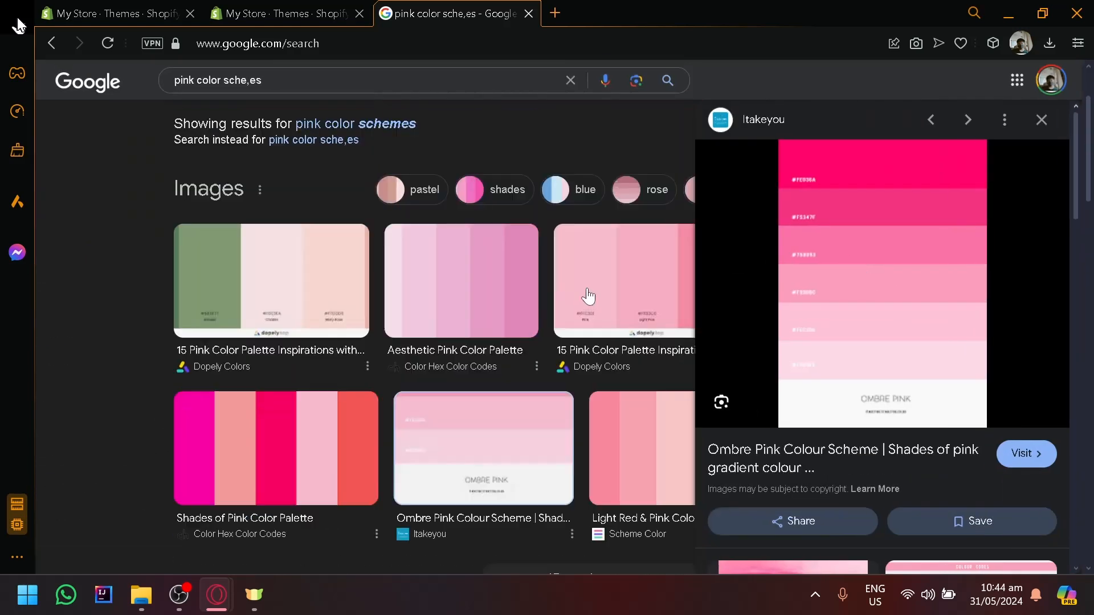
scroll(432, 102, "up", 2)
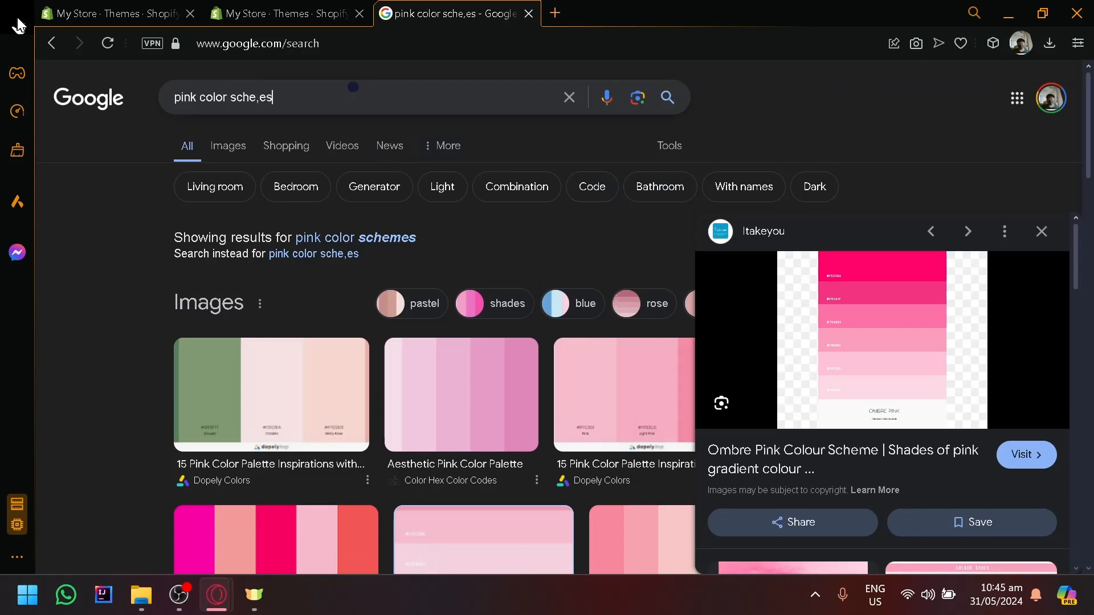
- Refine the web search to "pink color schemes for websites"
left_click(352, 87)
key("BackSpace")
key("BackSpace")
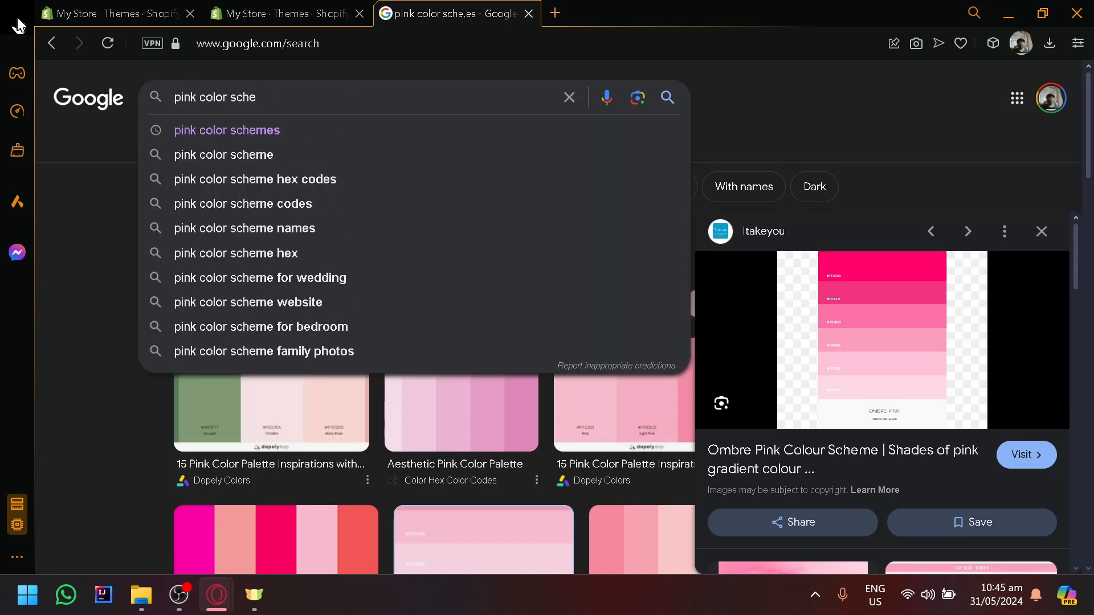
type("mes for websites")
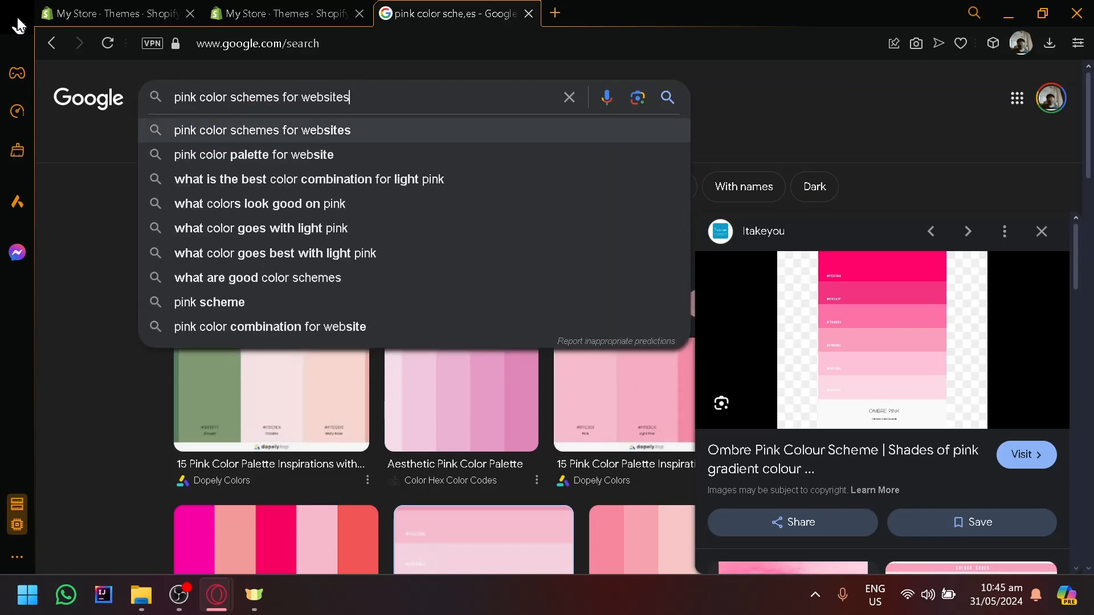
key("Return")
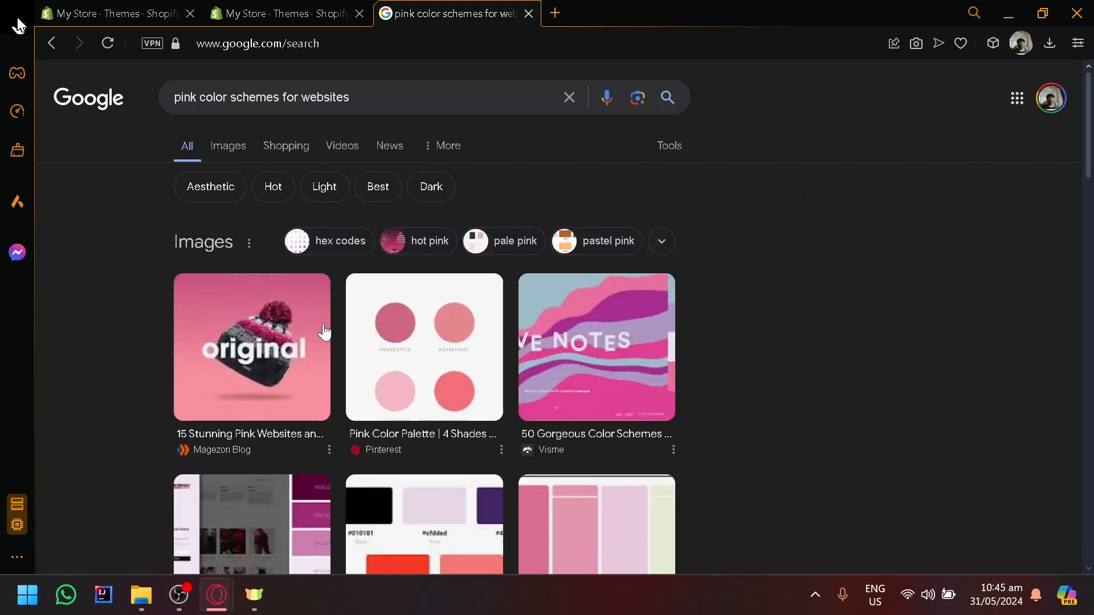
- Open the Pinterest "Pink Color Palette | 4 Shades of Pink and Red" image and examine its hex codes up close
scroll(324, 333, "down", 2)
scroll(225, 337, "up", 5, "ctrl")
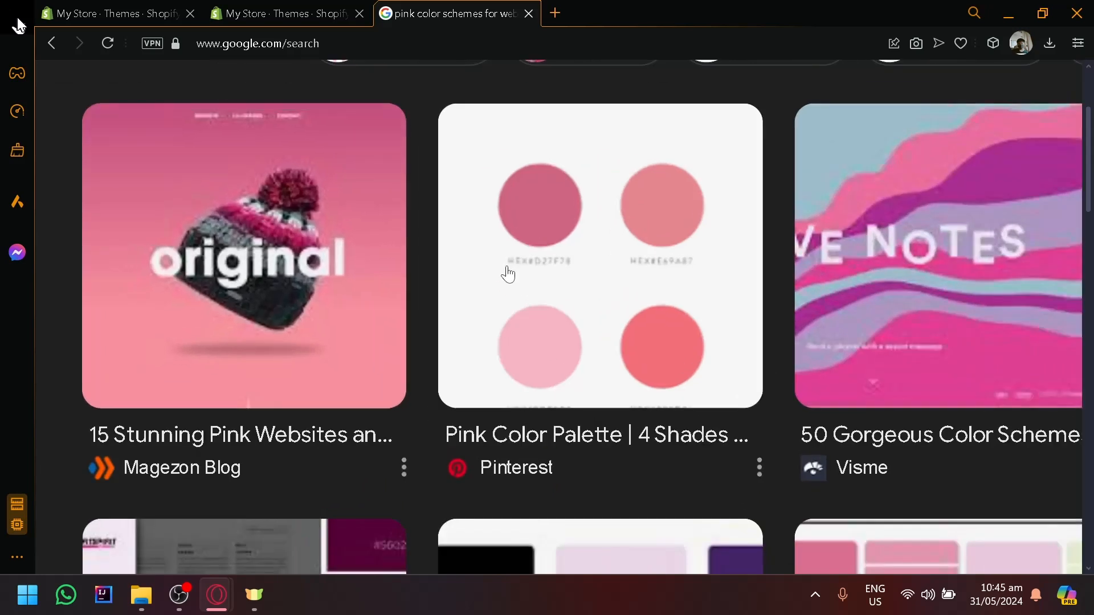
key("ctrl+0")
left_click(482, 250)
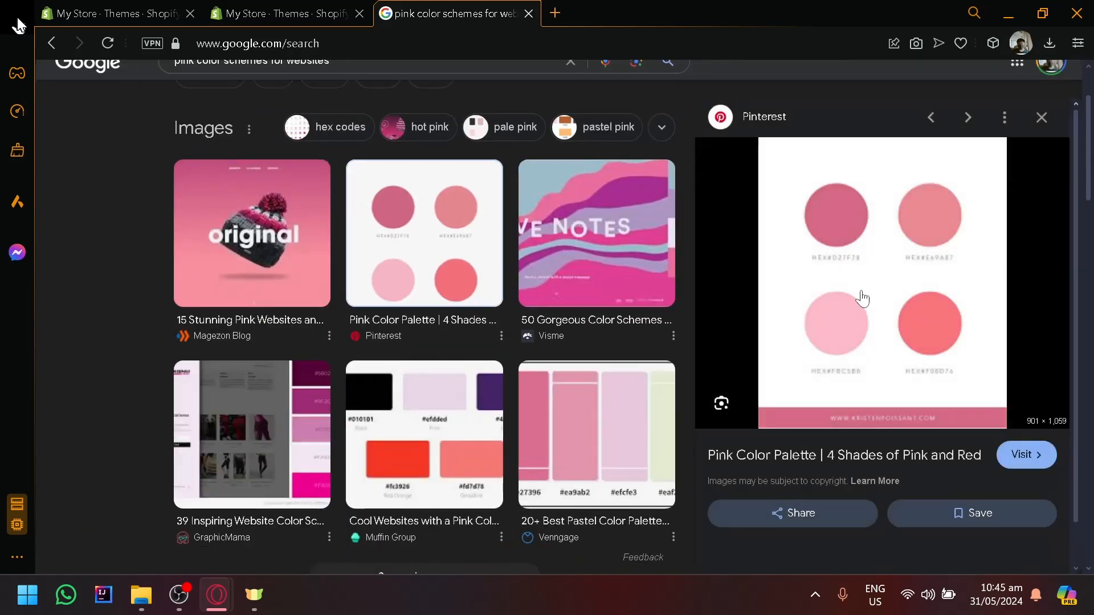
scroll(862, 298, "up", 4, "ctrl")
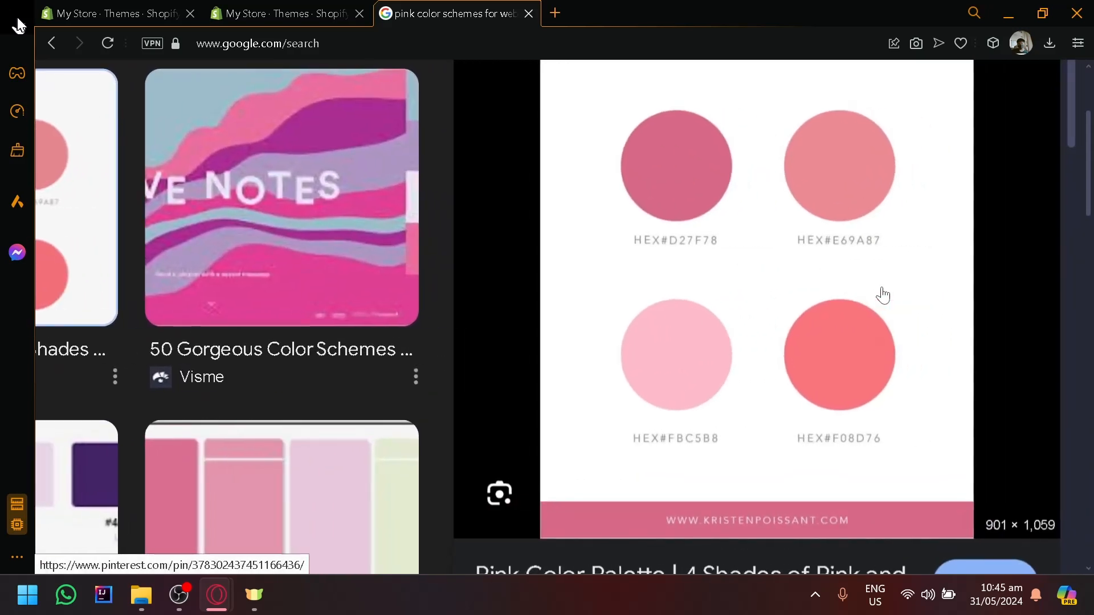
scroll(882, 295, "down", 3, "ctrl")
- Return to the store's Themes page and publish the Sense theme from the theme library
left_click(366, 9)
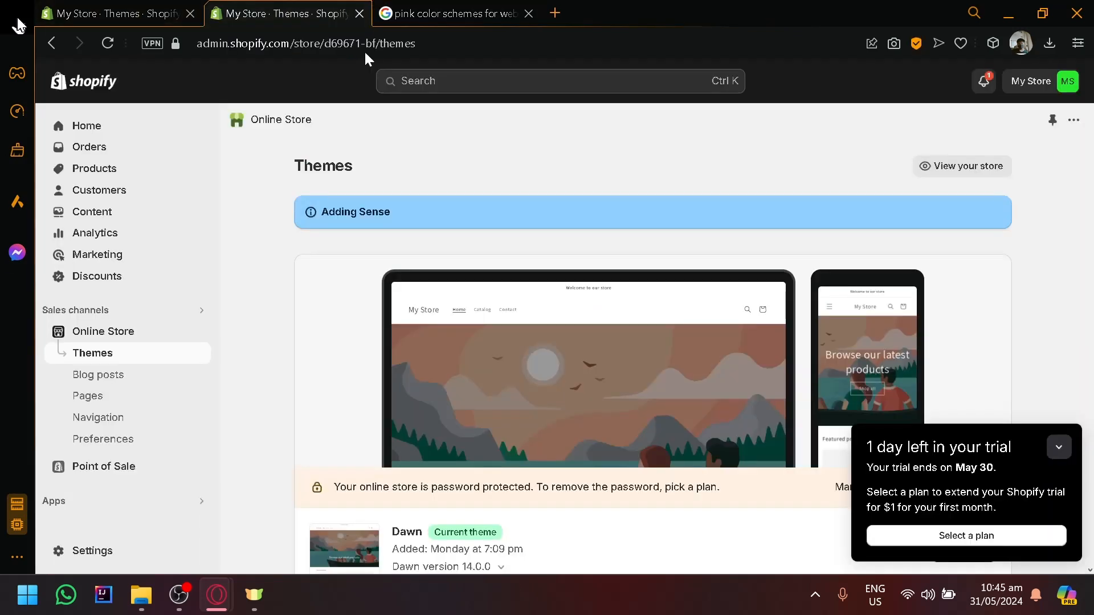
scroll(617, 228, "down", 6)
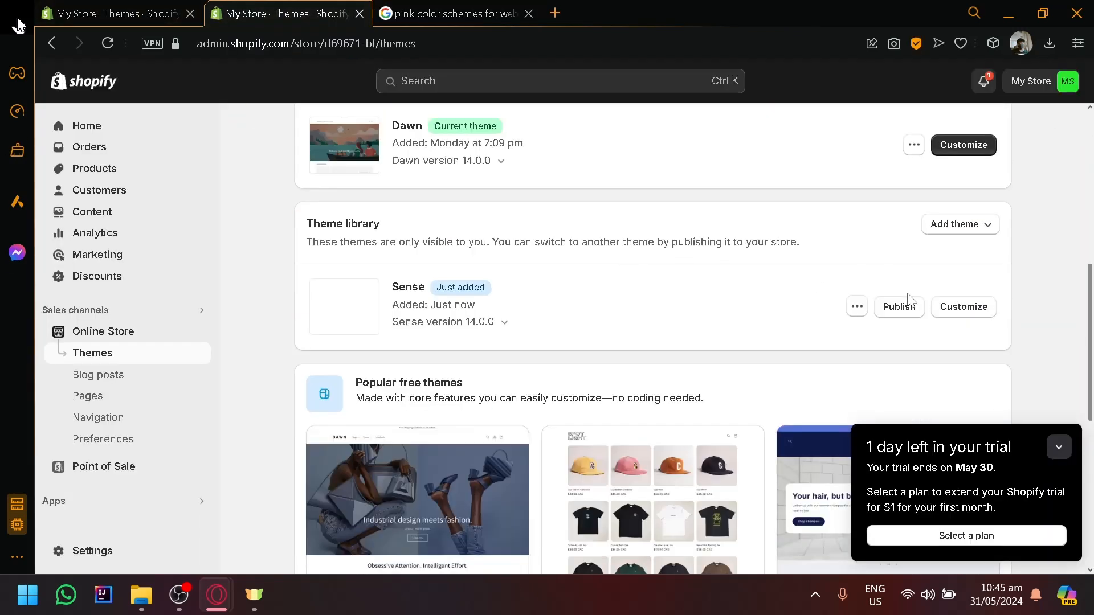
left_click(900, 306)
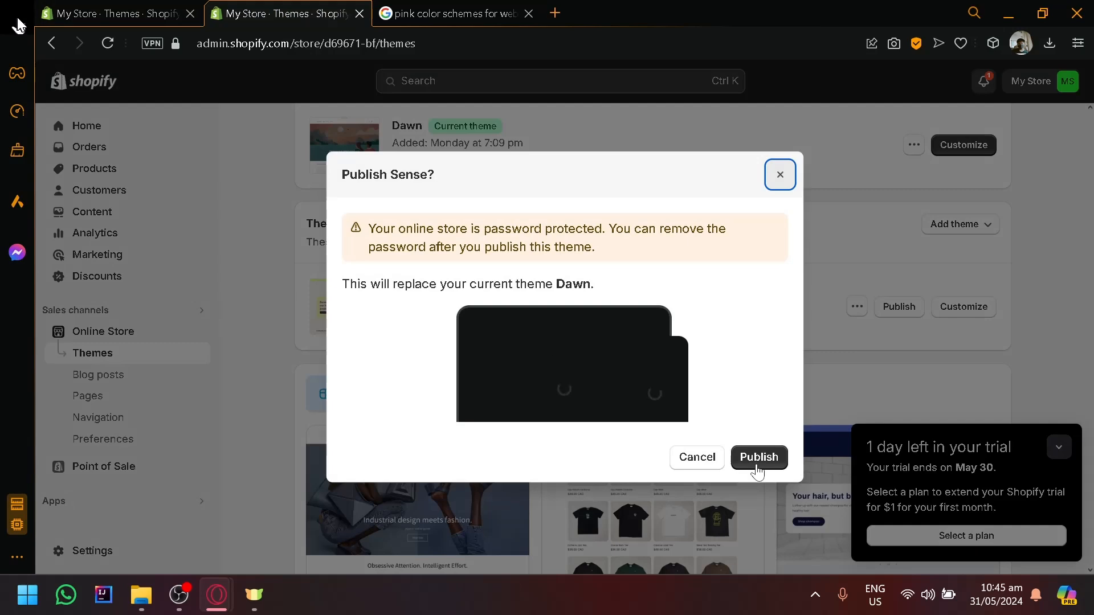
left_click(756, 457)
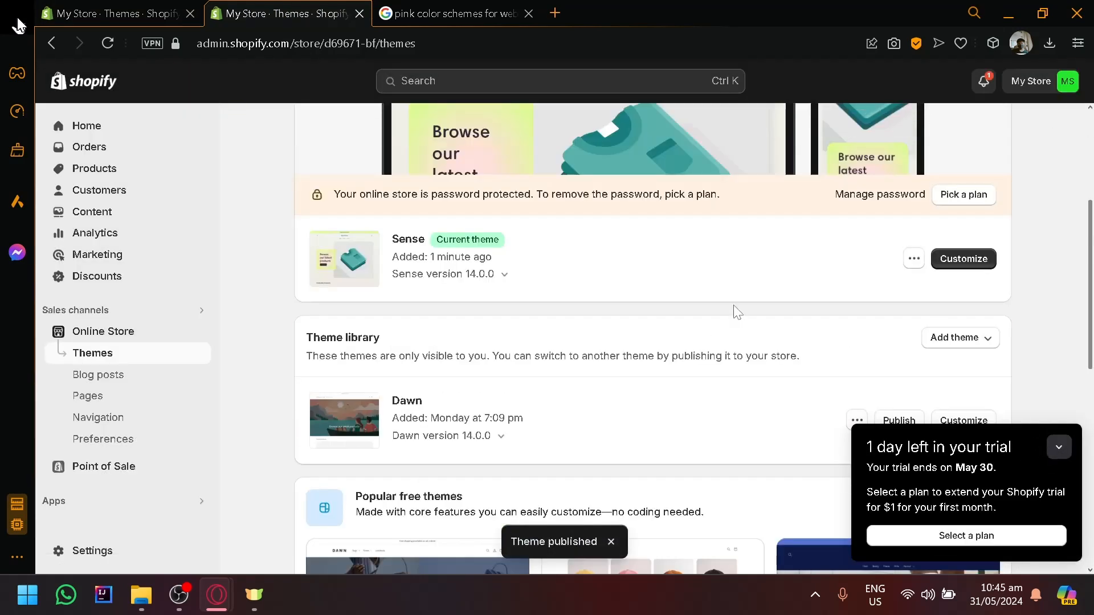
- Open the Sense theme for customization and look over the home page preview and its list of sections
left_click(963, 259)
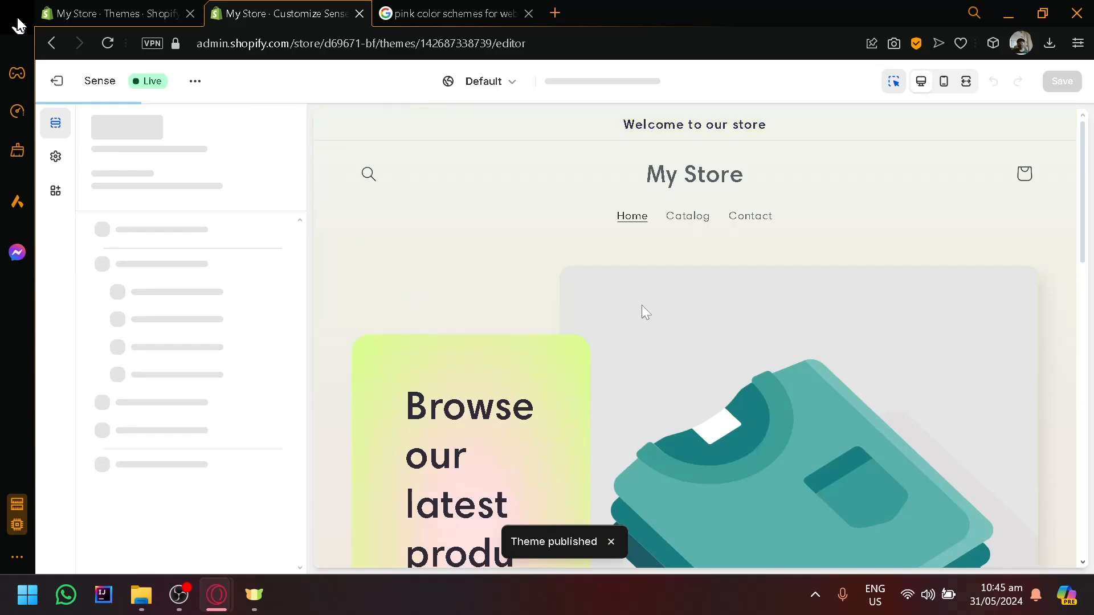
scroll(644, 305, "down", 10)
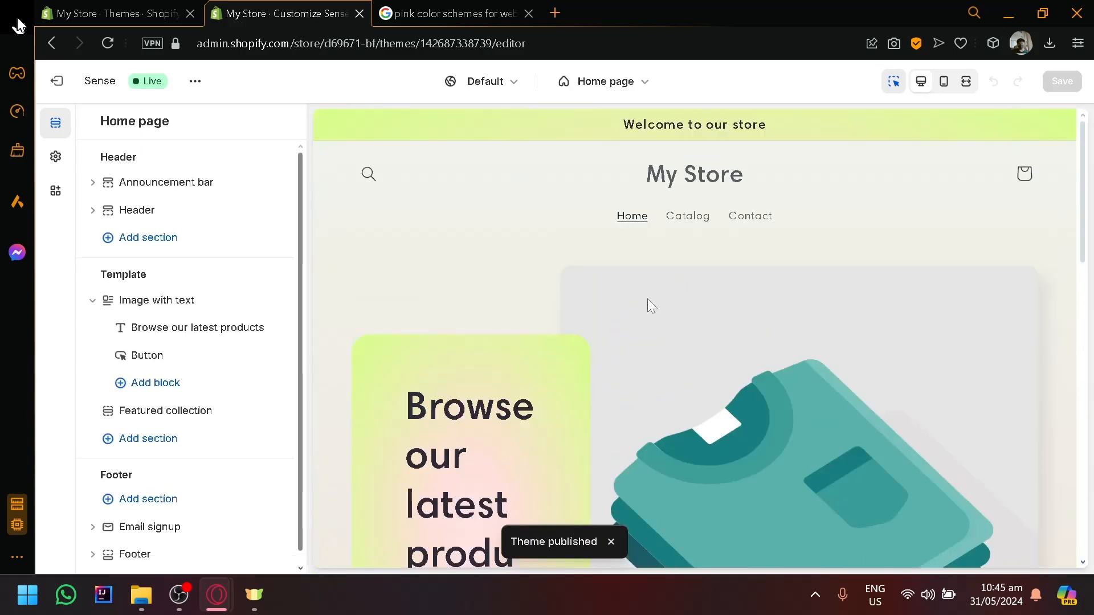
scroll(619, 274, "down", 5)
scroll(518, 285, "down", 8)
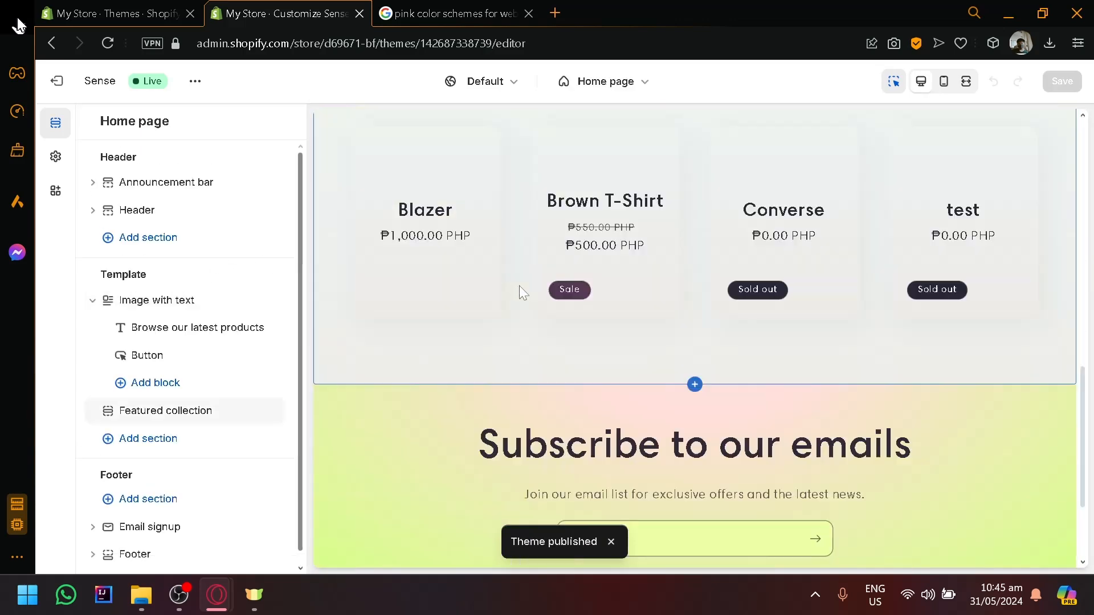
scroll(292, 386, "down", 1)
scroll(291, 387, "up", 1)
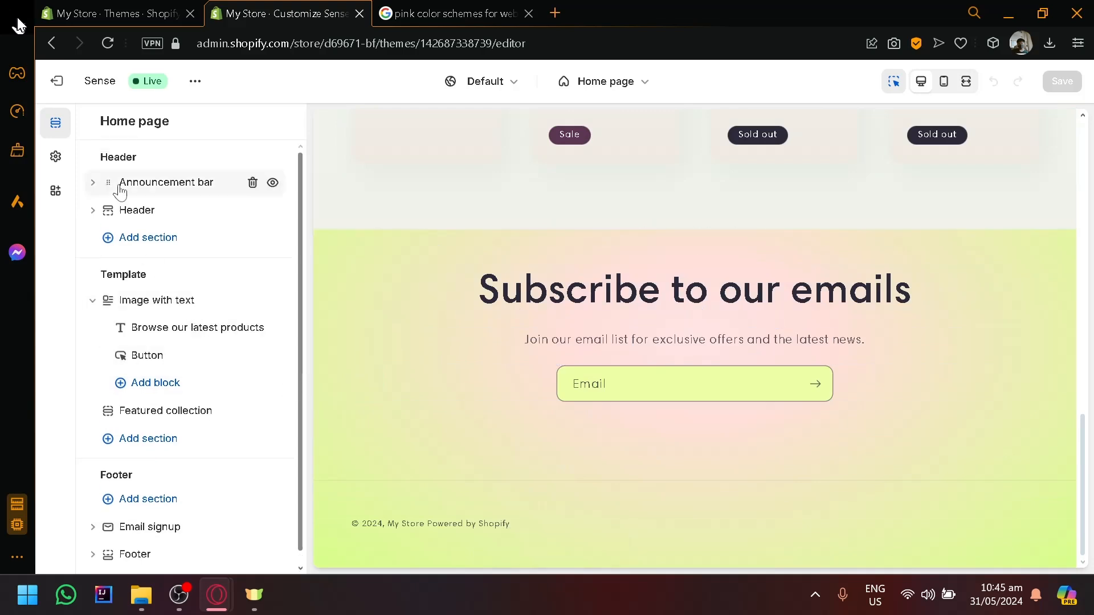
scroll(151, 349, "down", 1)
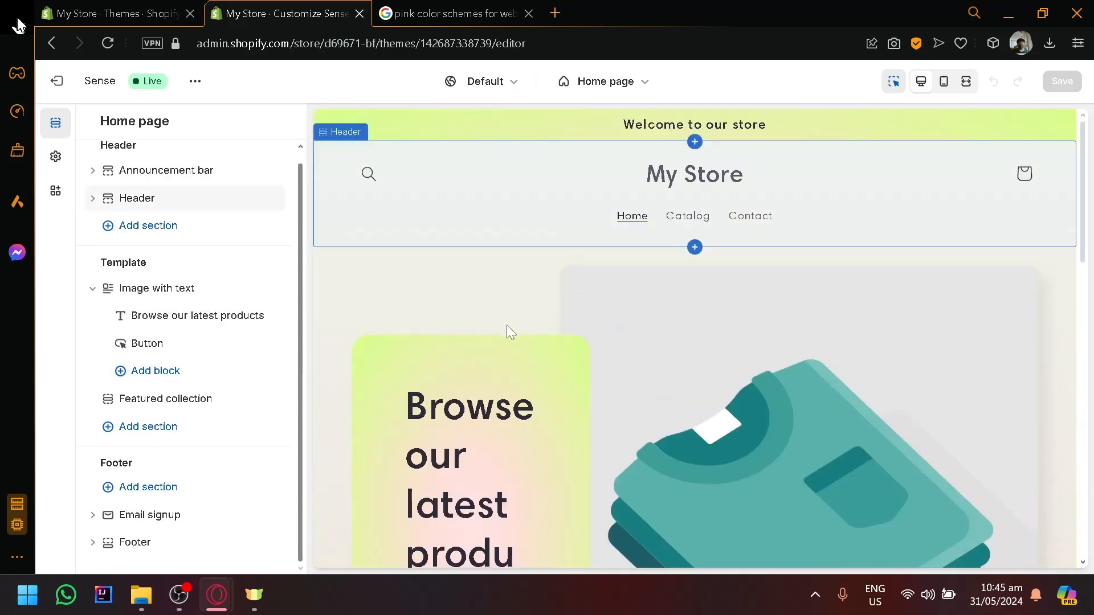
scroll(546, 312, "down", 10)
scroll(551, 312, "up", 10)
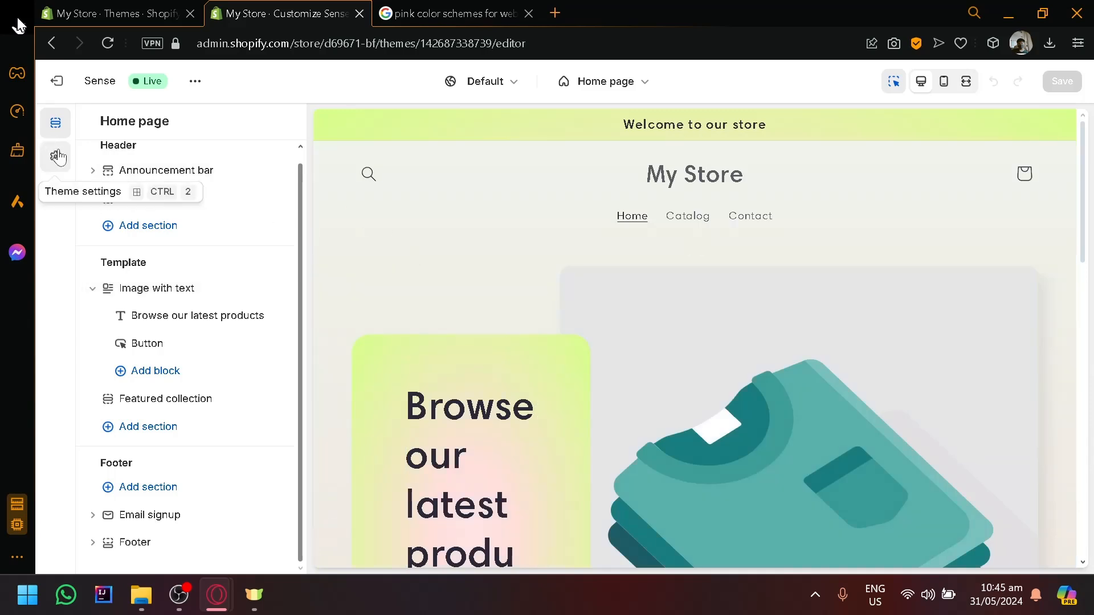
- Open the theme settings, look through their categories, and switch briefly to the home page sections and back
scroll(63, 162, "up", 5)
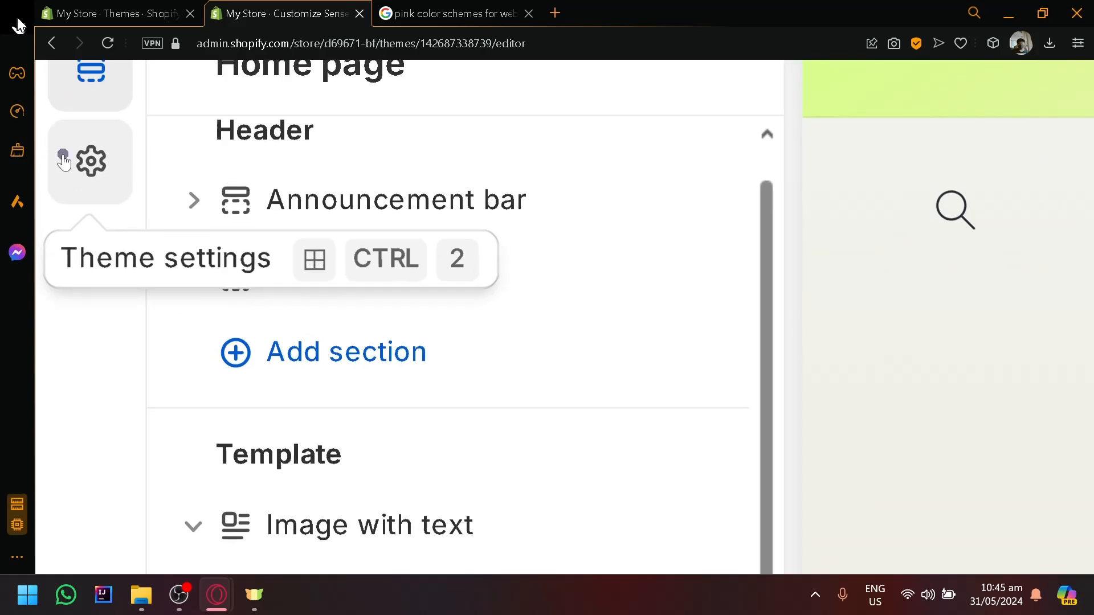
left_click(63, 163)
scroll(105, 200, "down", 5)
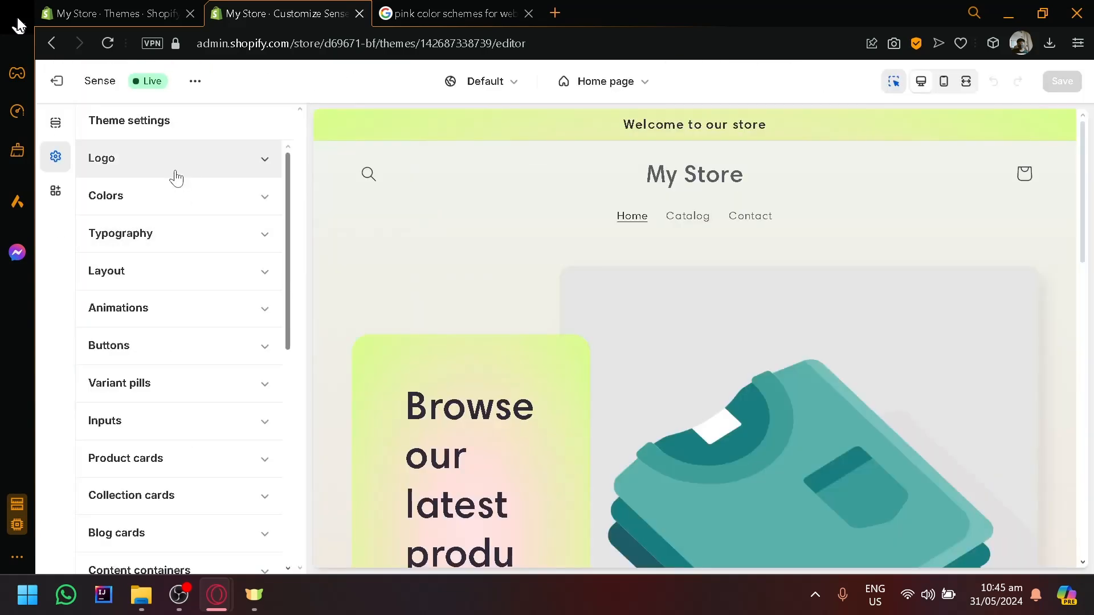
scroll(174, 176, "down", 4)
scroll(176, 178, "up", 4)
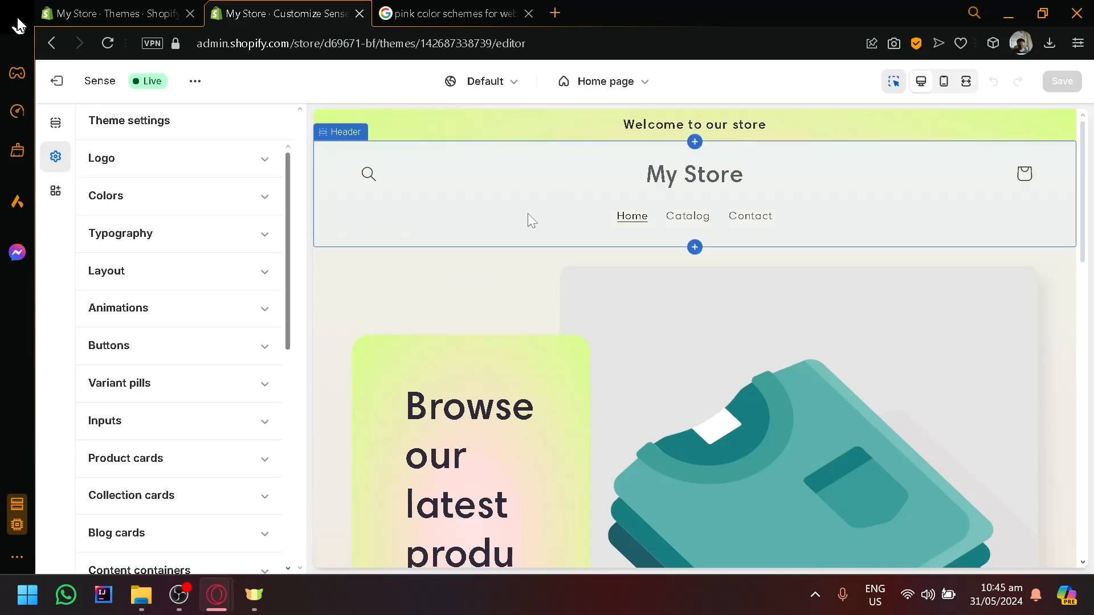
left_click(53, 128)
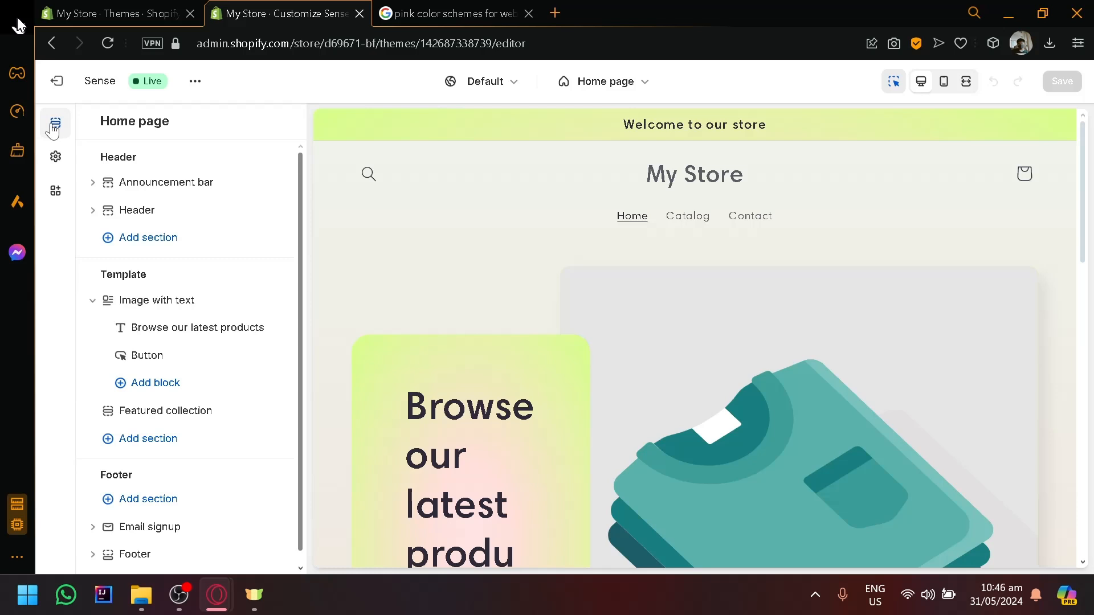
left_click(54, 158)
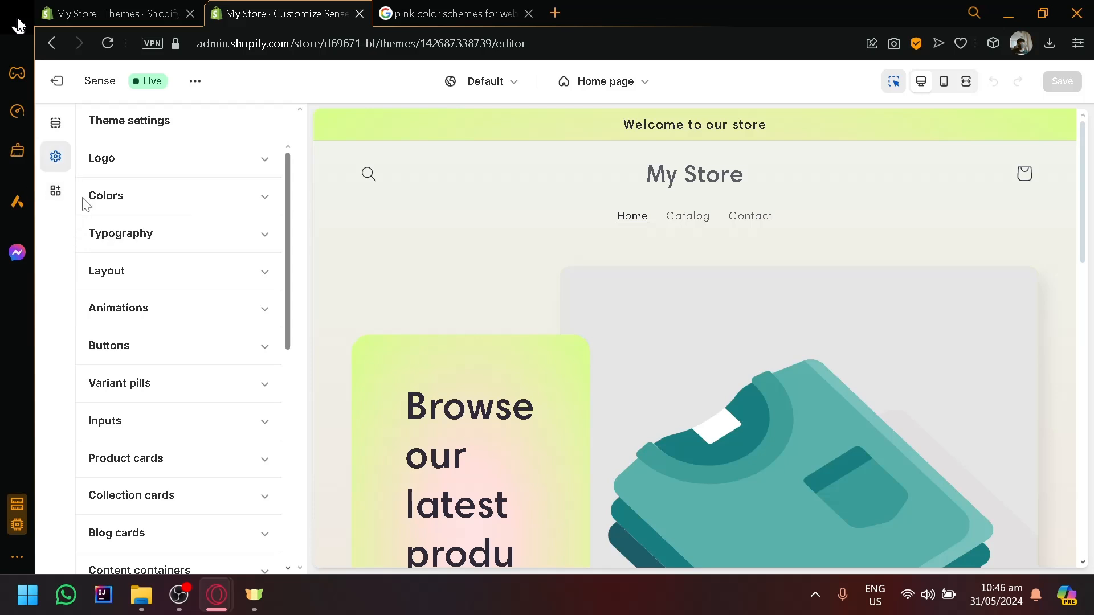
- Expand the theme's Colors settings and look over the available color schemes, briefly viewing Scheme 4's colors
left_click(98, 196)
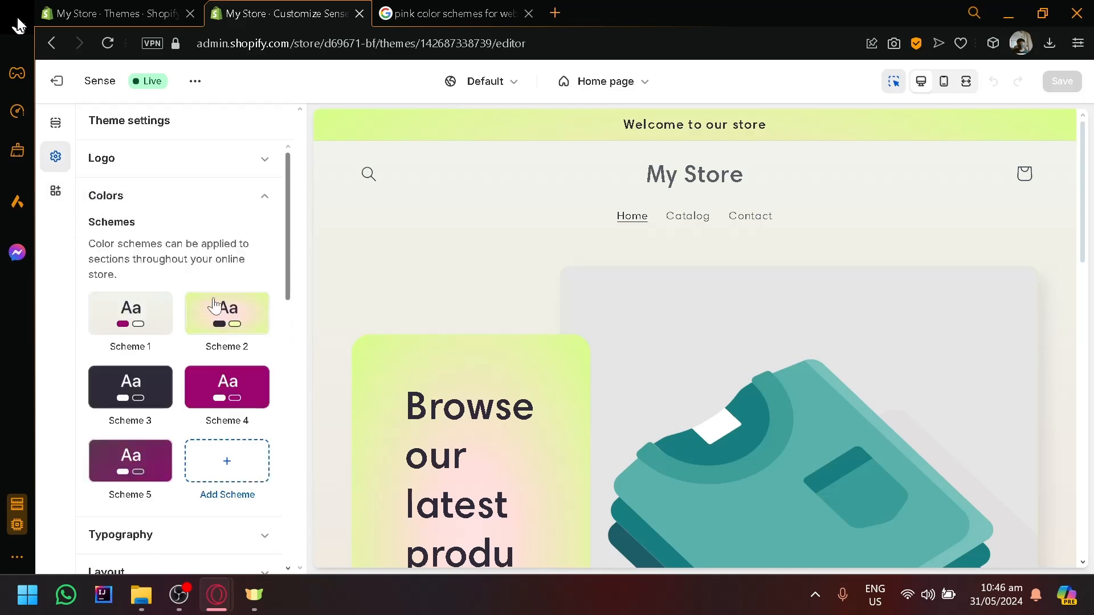
scroll(212, 309, "down", 2)
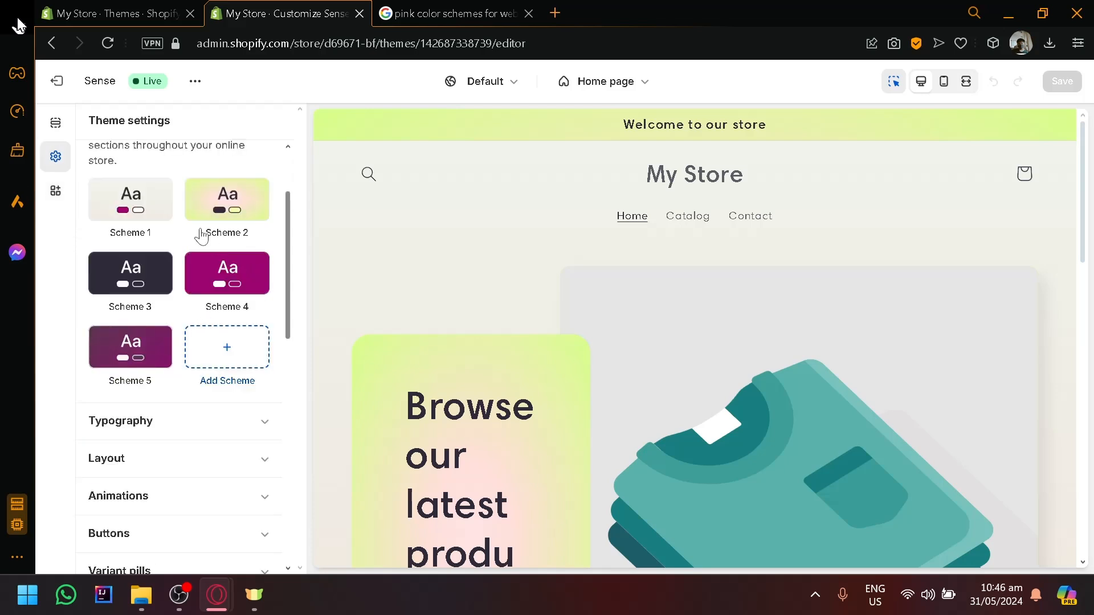
left_click(226, 278)
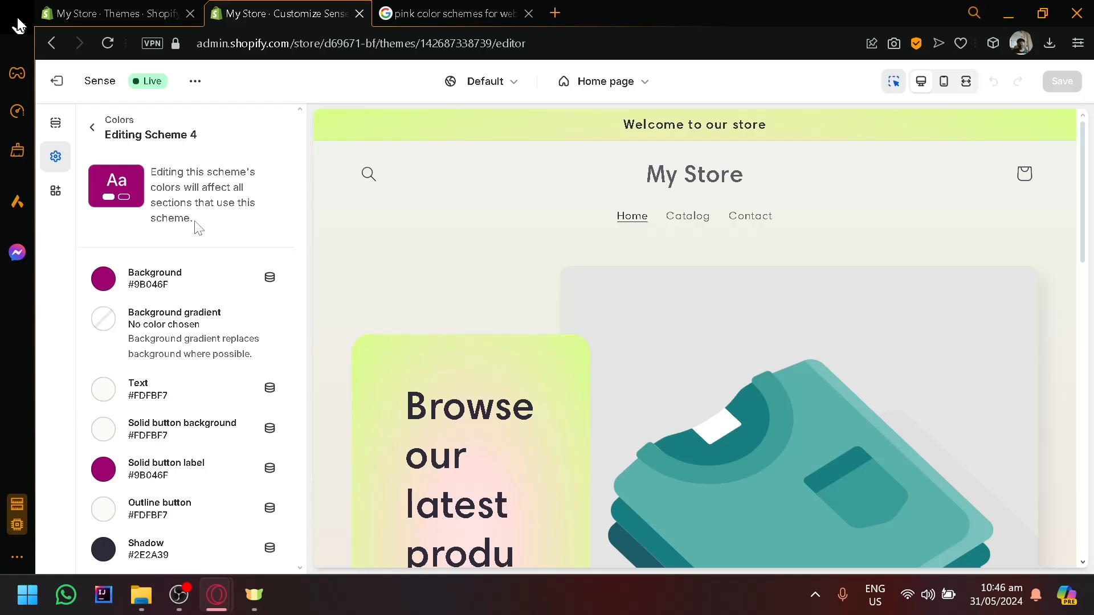
left_click(90, 126)
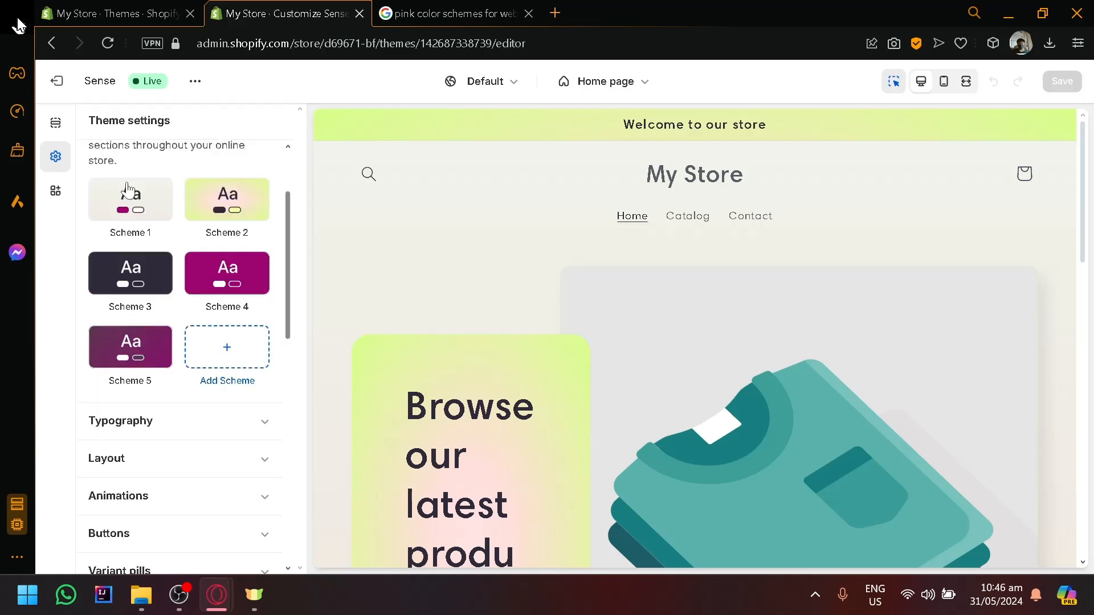
scroll(226, 252, "up", 2)
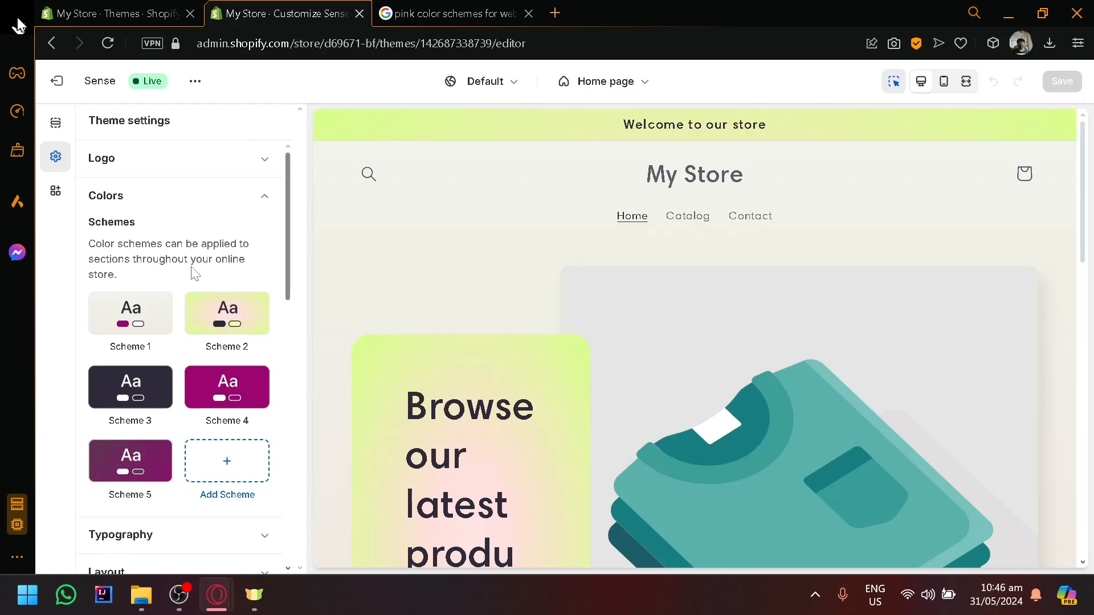
scroll(196, 274, "down", 2)
scroll(196, 274, "up", 2)
- Open color Scheme 4 for editing and check the pink palette image for a background hex code
left_click(204, 405)
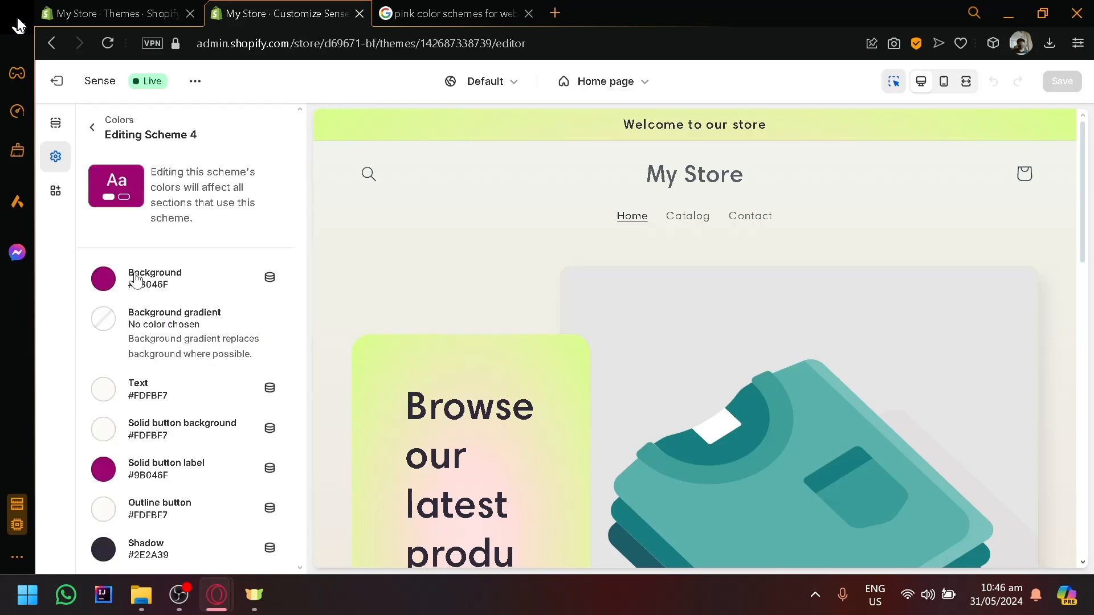
scroll(143, 284, "up", 5)
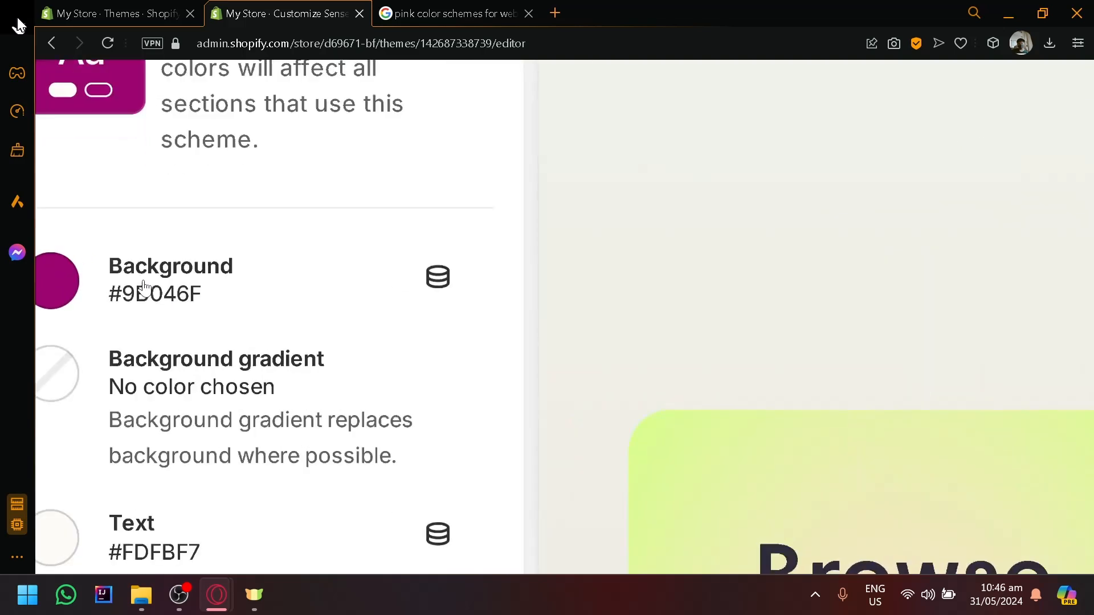
scroll(144, 288, "down", 5)
left_click(450, 13)
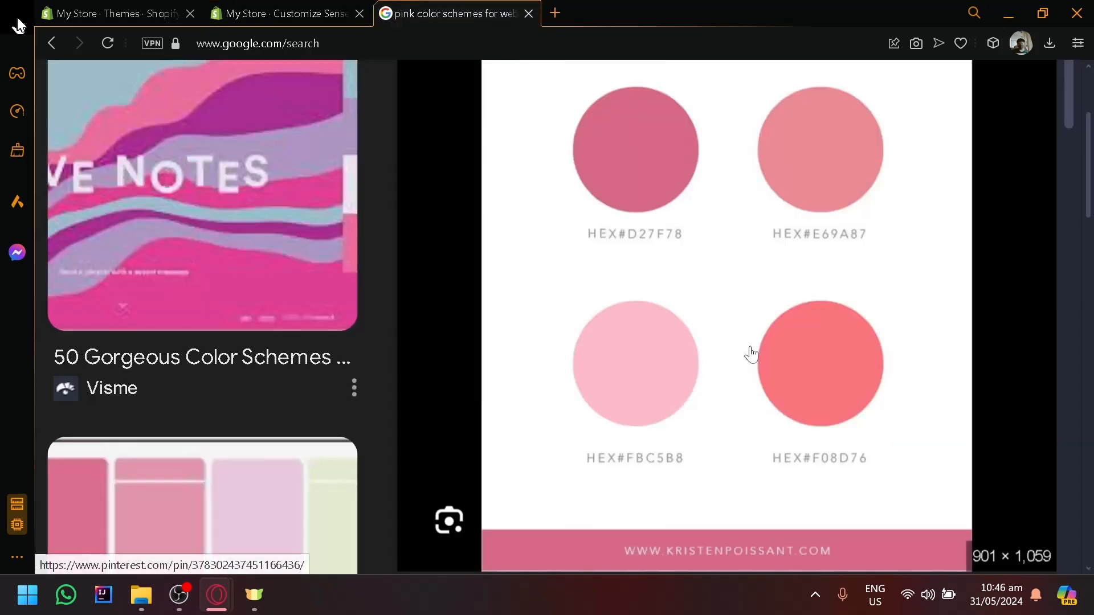
left_click(277, 14)
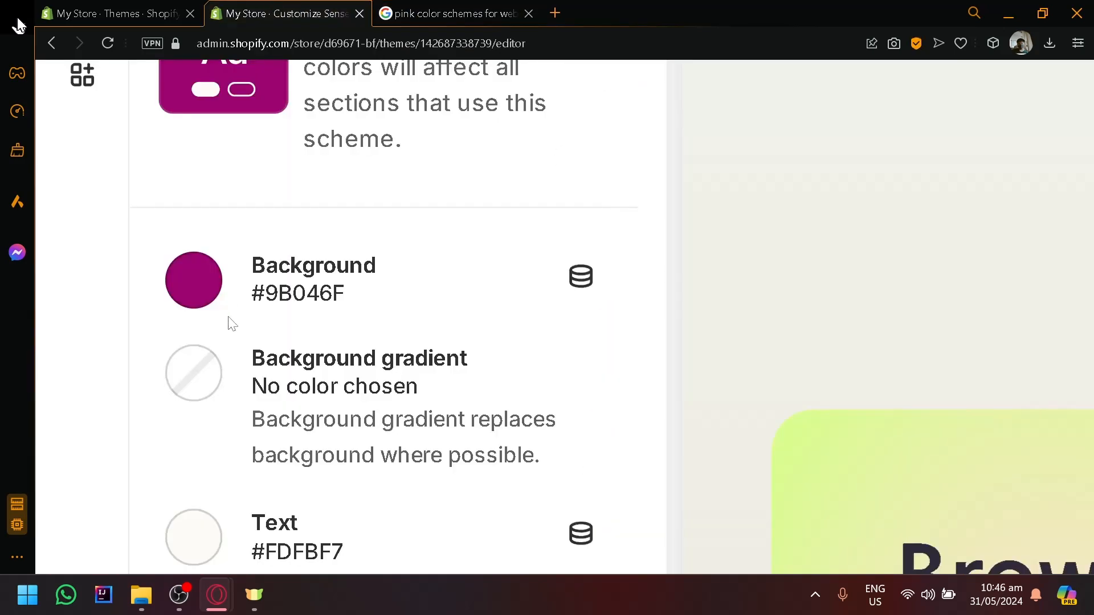
- Enter #FBC5BB as Scheme 4's background color, consulting the pink palette image for the code
left_click(288, 298)
left_click(461, 11)
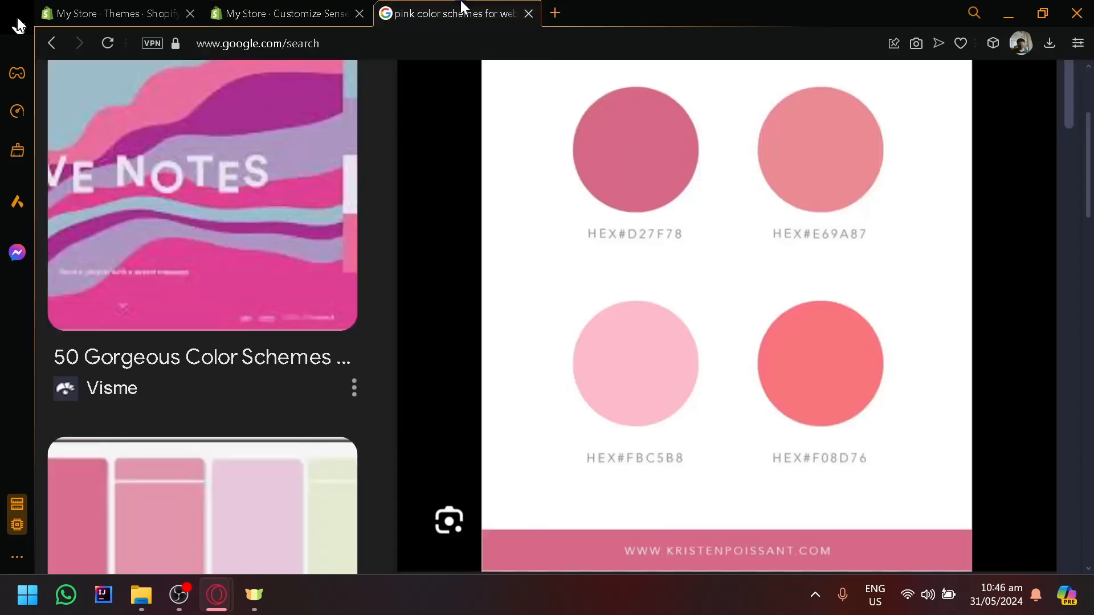
left_click(271, 7)
left_click_drag(402, 318, 306, 317)
type("FB")
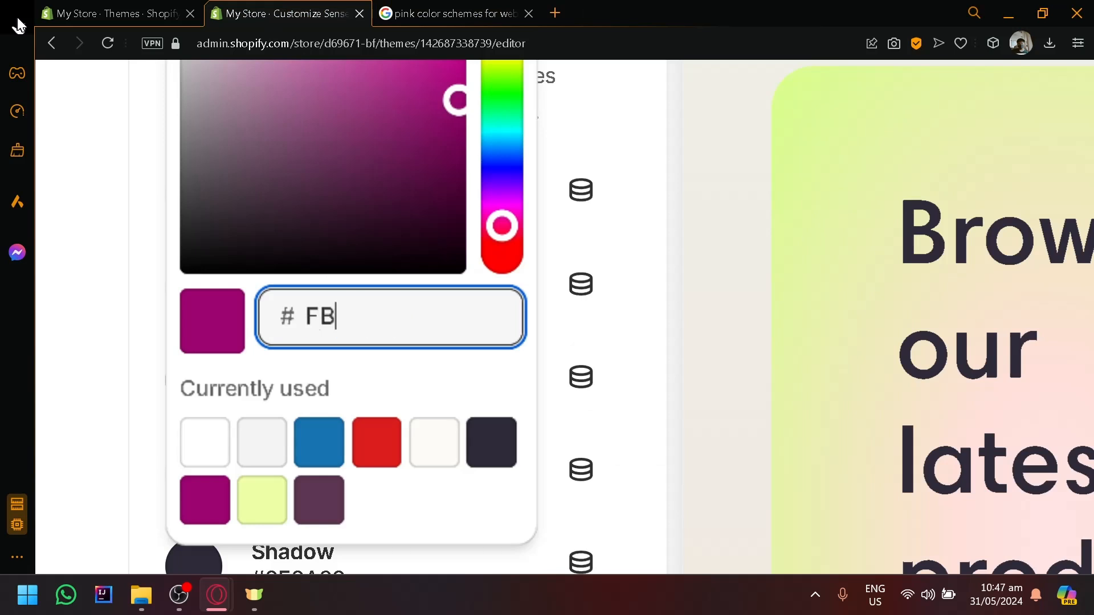
type("C5BB")
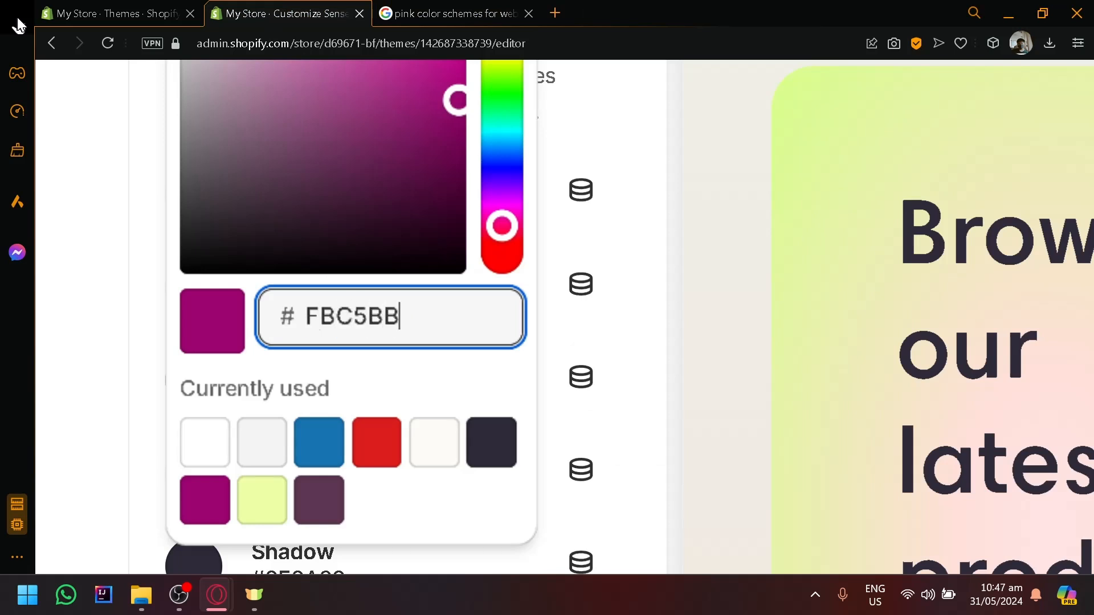
scroll(396, 253, "up", 2)
scroll(395, 253, "down", 2)
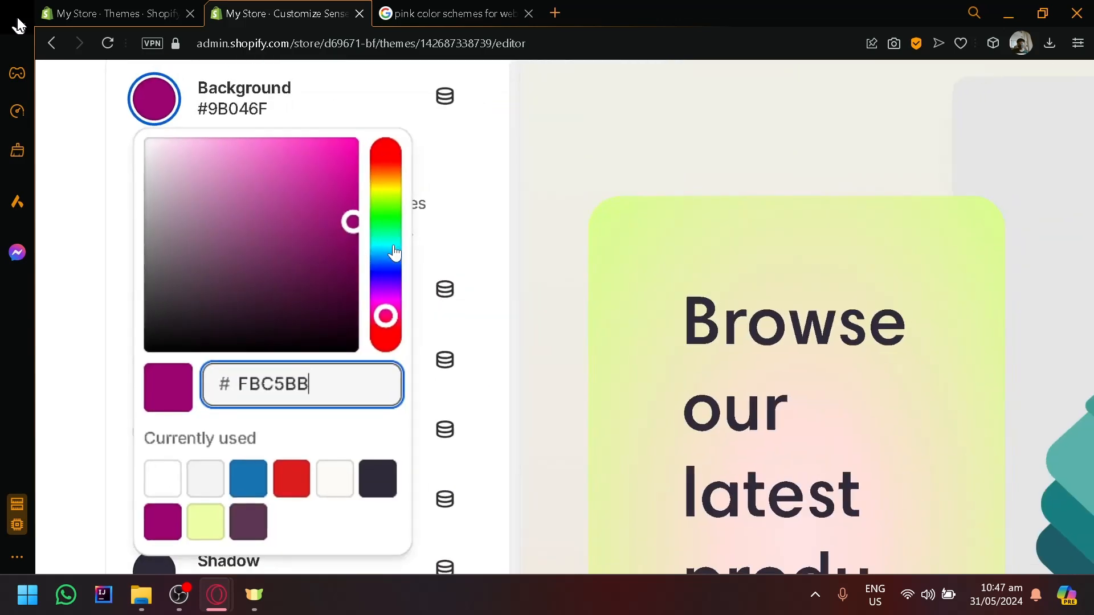
- Check the light pink's hex code in the palette image and correct Scheme 4's background to #FBC5B8
left_click(440, 9)
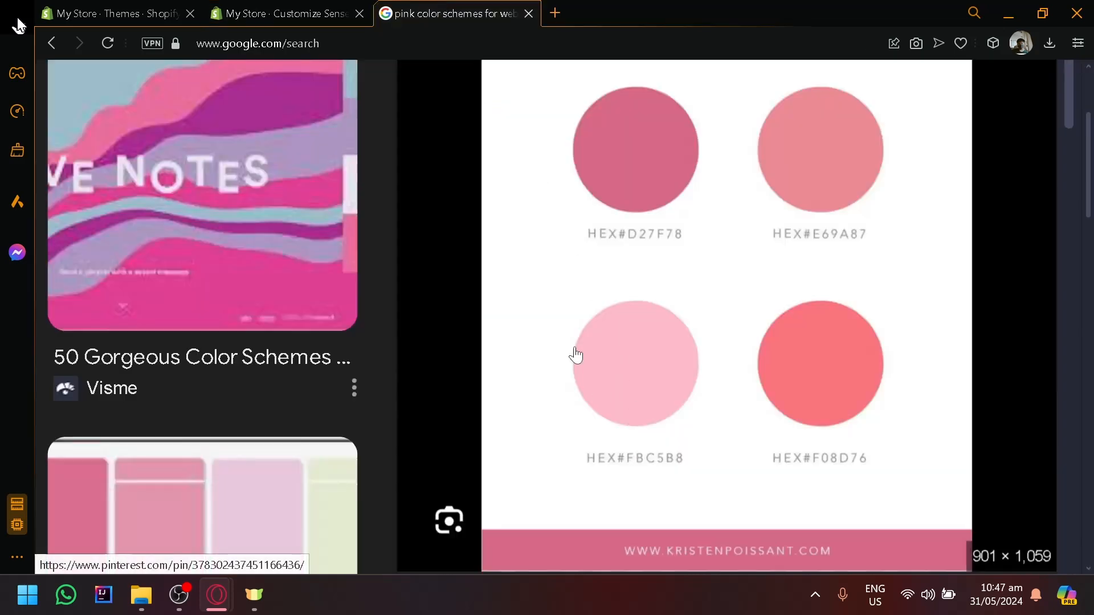
left_click(265, 9)
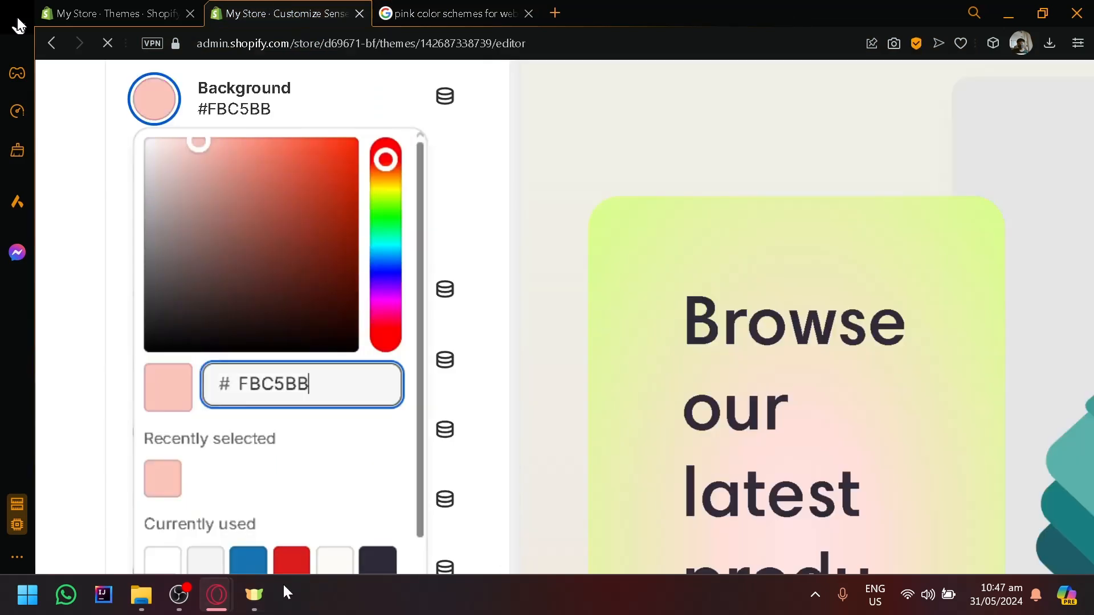
key("BackSpace")
type("8")
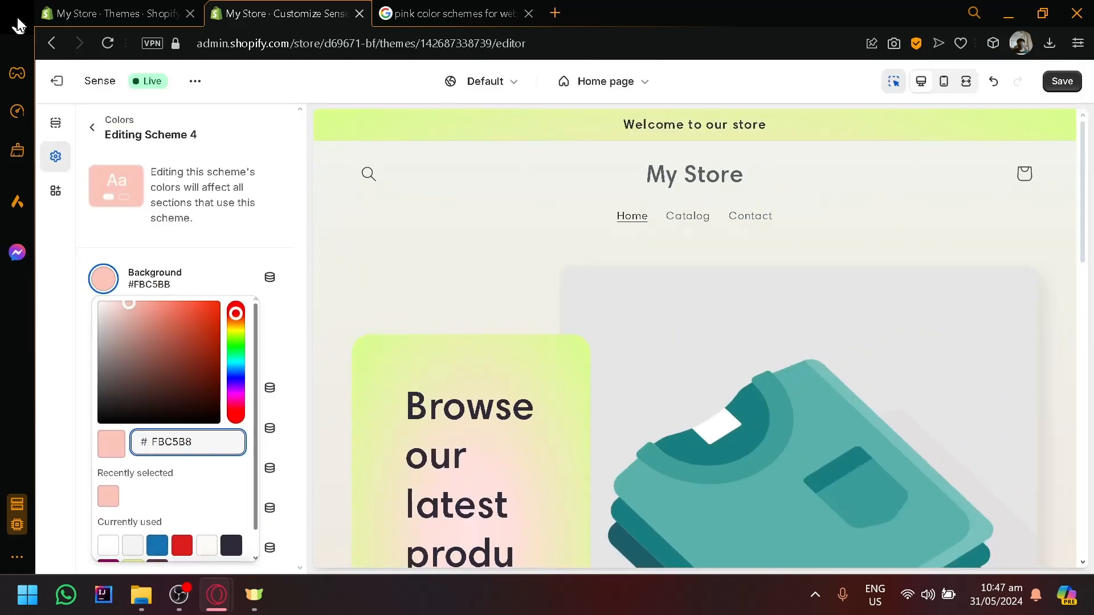
left_click(290, 215)
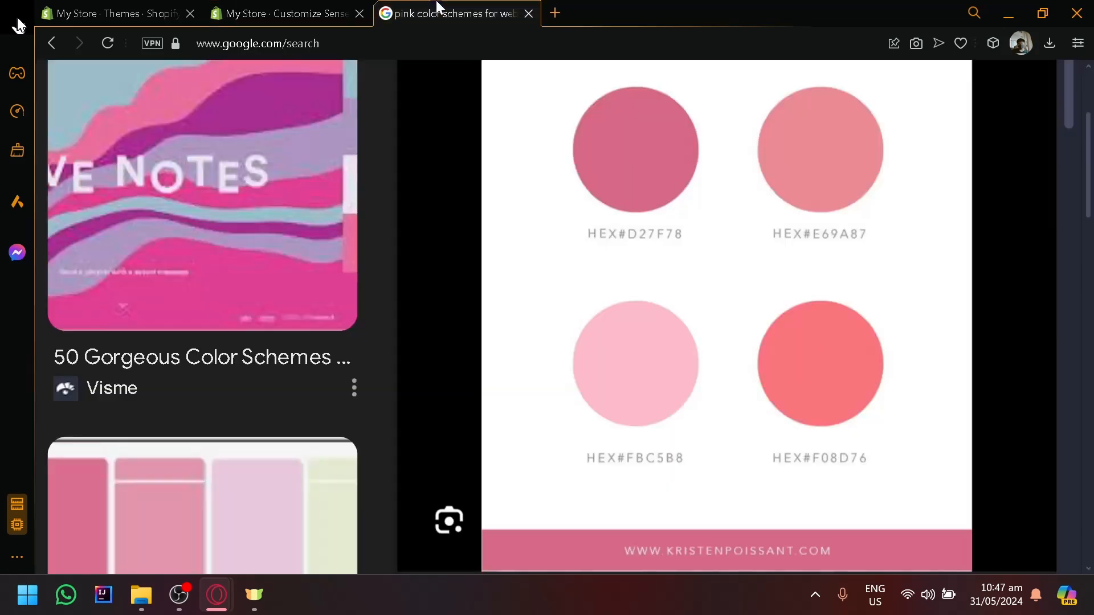
- Set Scheme 4's solid button label color to #DD2F78, consulting the dark pink in the palette image
left_click(436, 10)
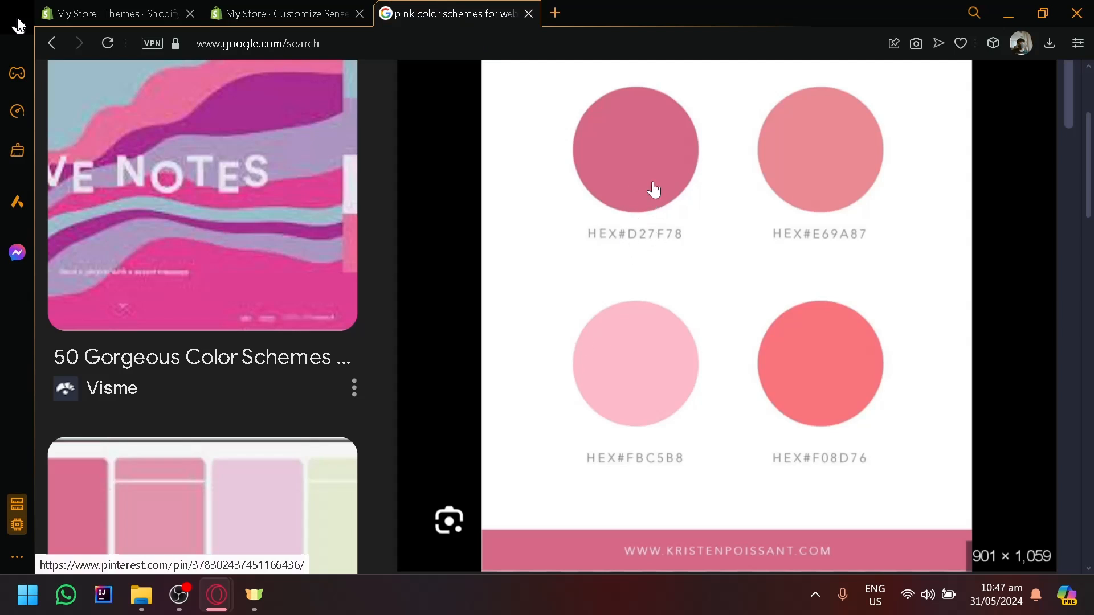
left_click(279, 13)
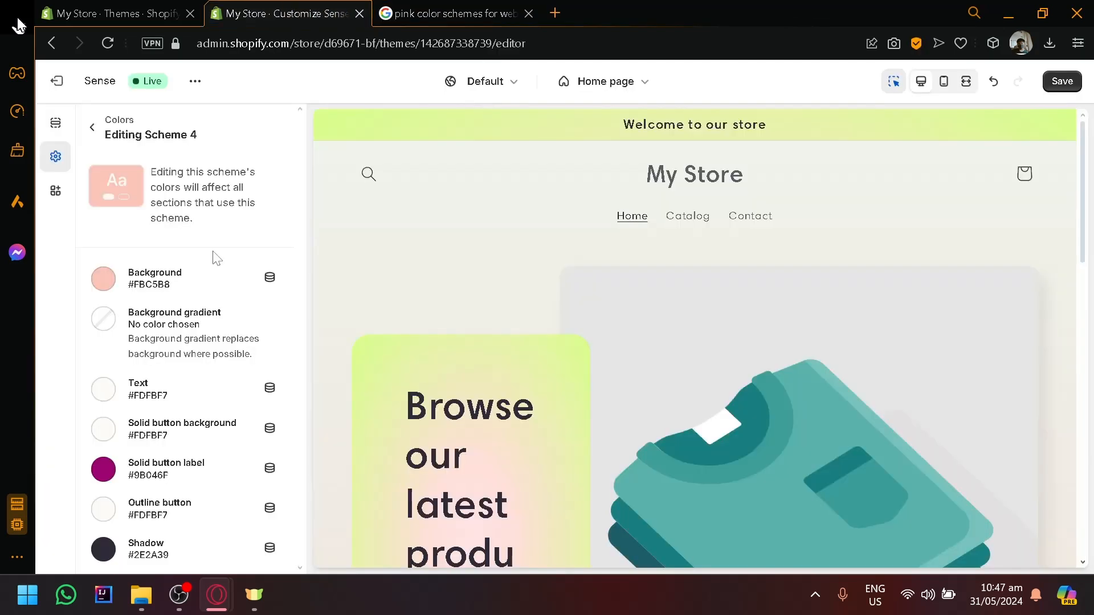
left_click(104, 471)
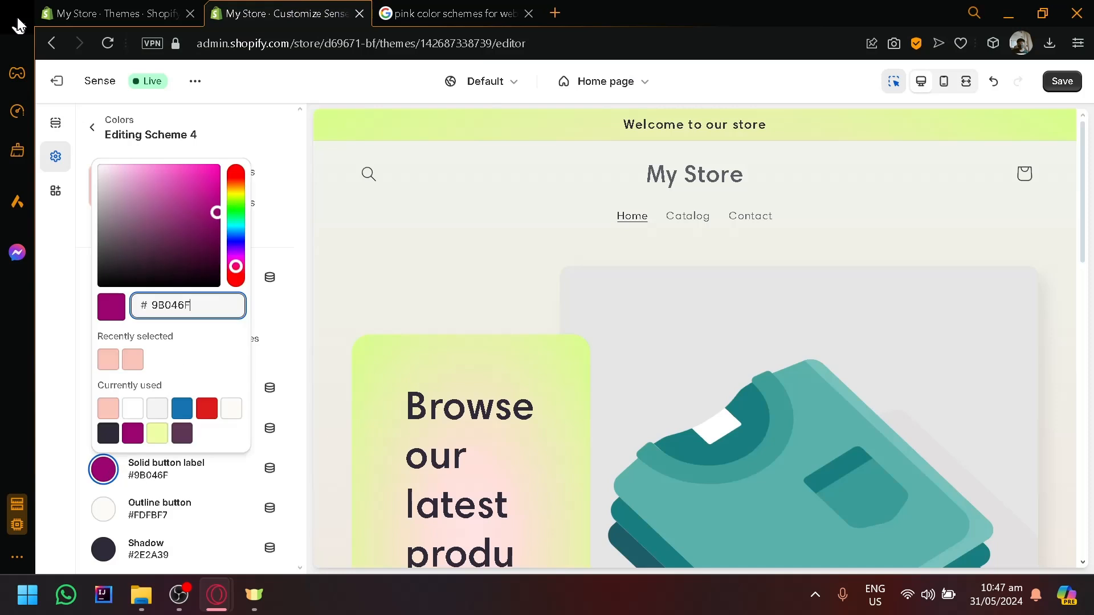
left_click_drag(217, 302, 153, 328)
type("D27")
left_click(502, 9)
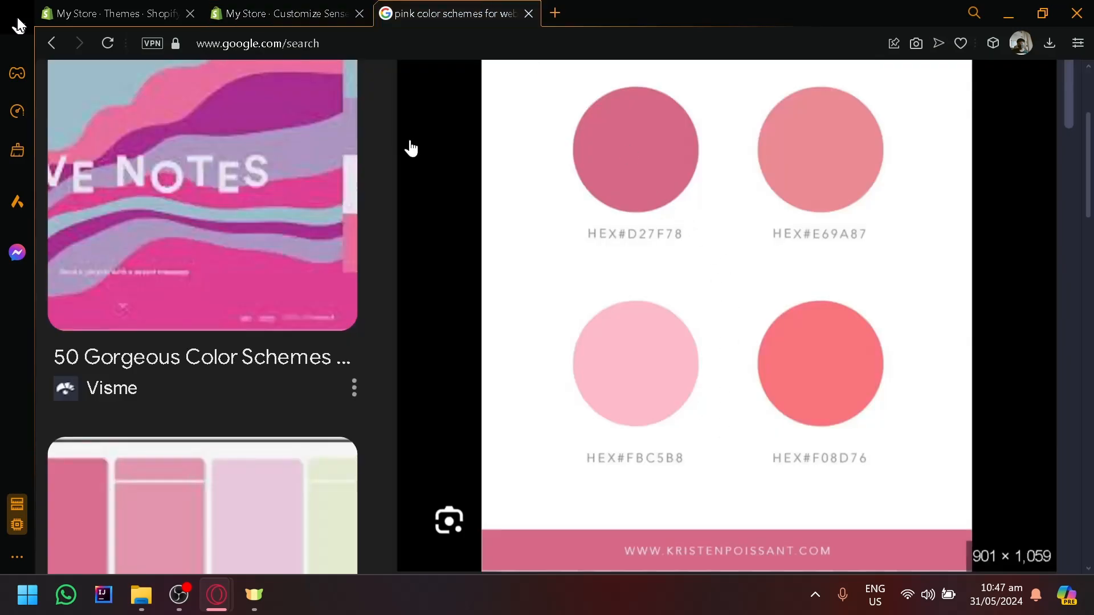
left_click(288, 11)
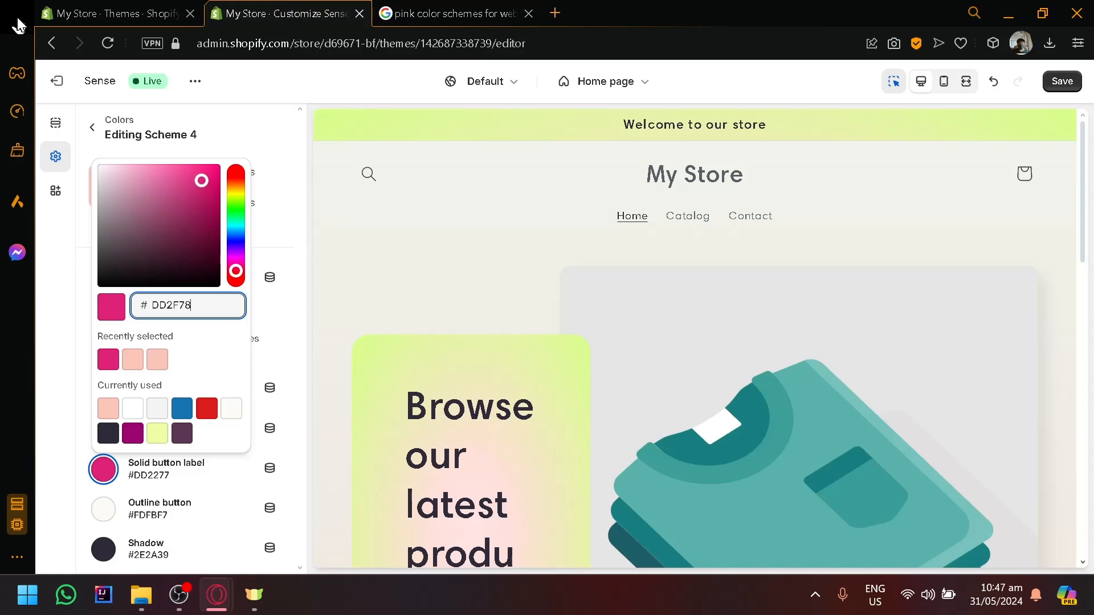
left_click(399, 12)
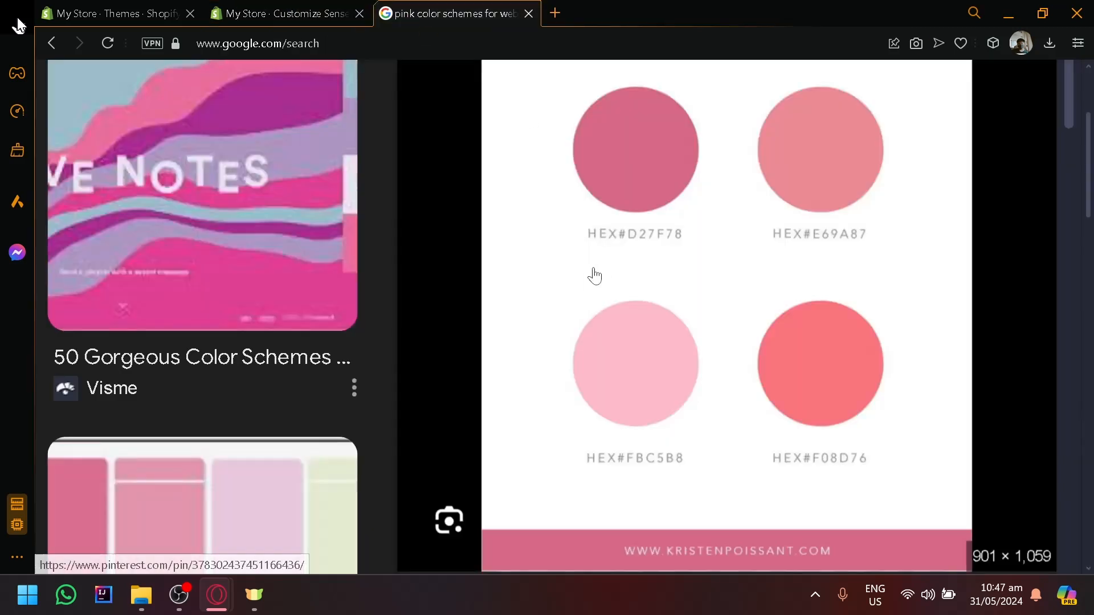
left_click(303, 8)
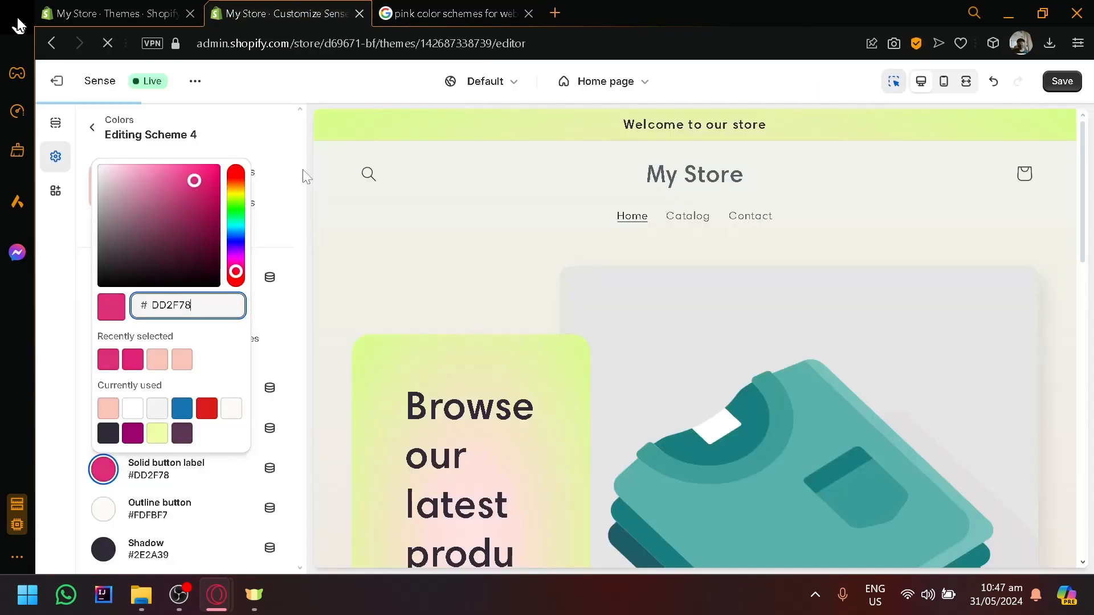
left_click(312, 305)
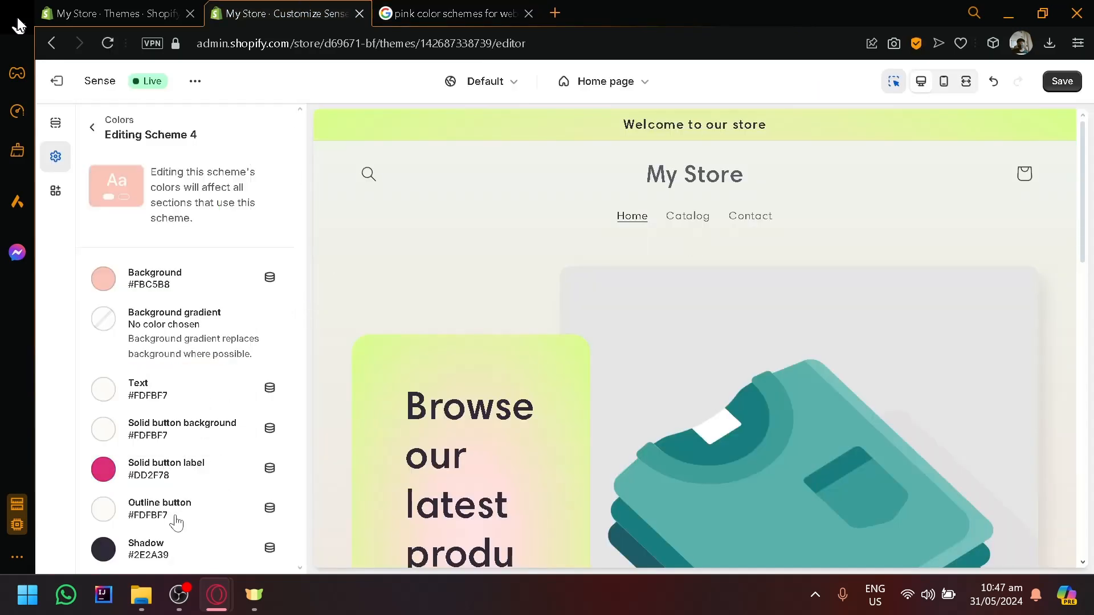
- Set Scheme 4's outline button color to #F08D76, the coral shade from the palette image
left_click(497, 7)
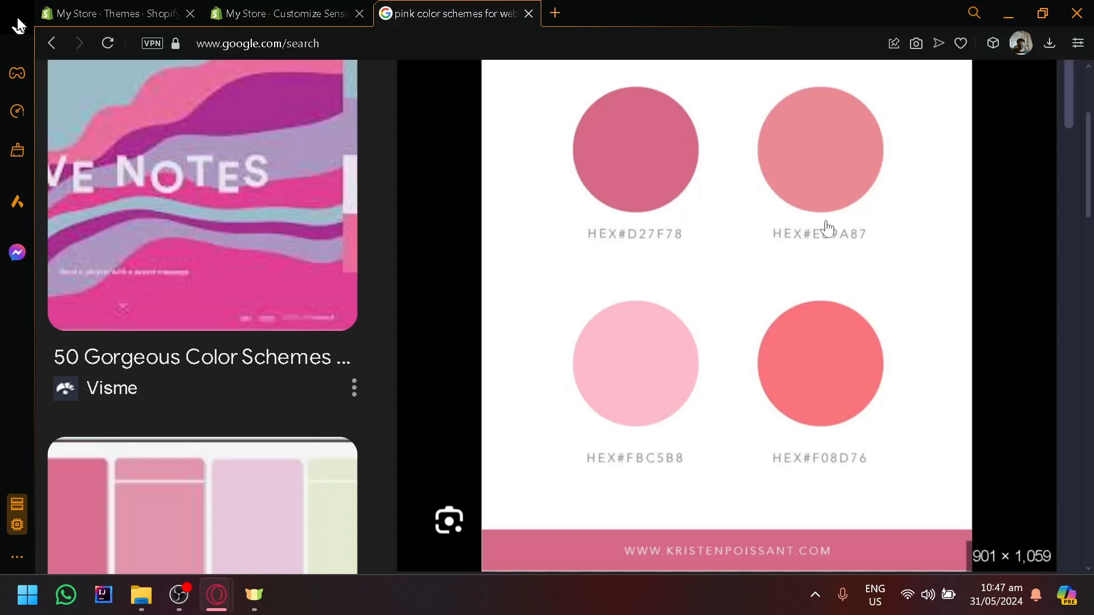
left_click(259, 12)
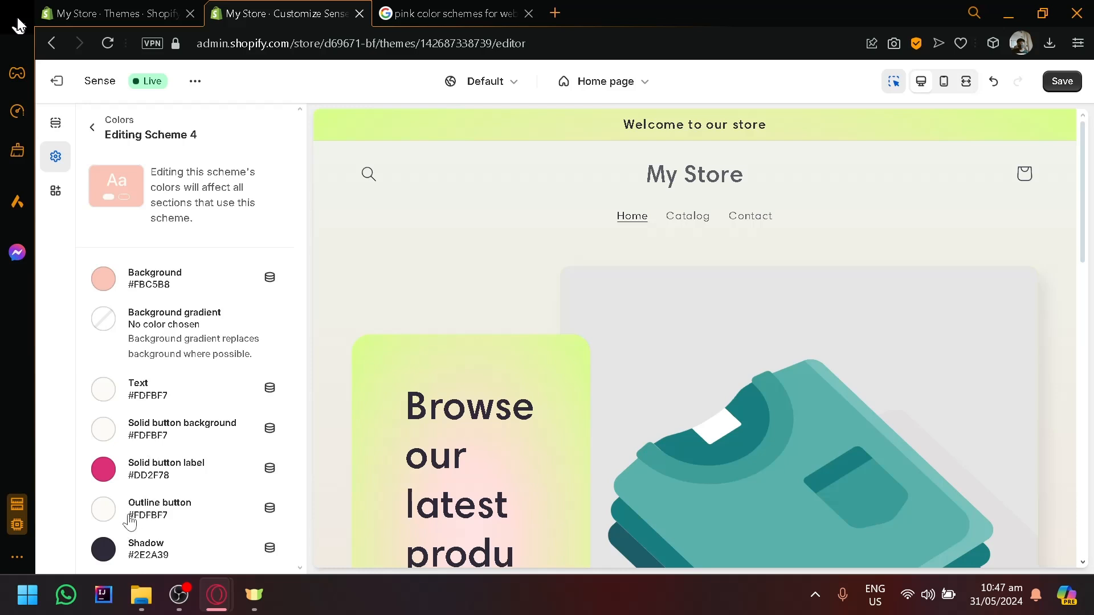
left_click(104, 509)
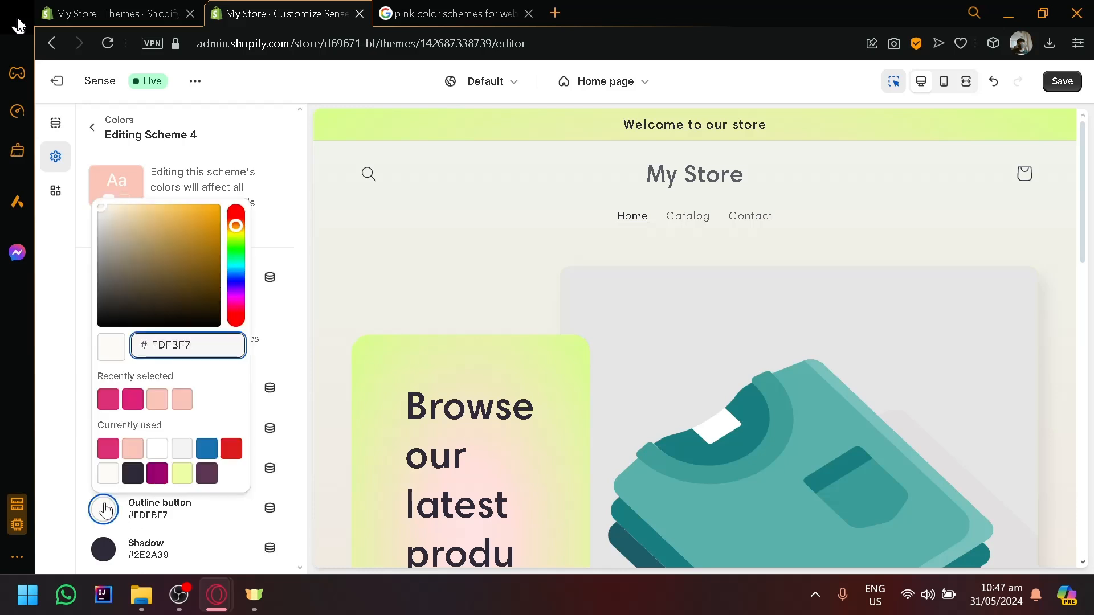
left_click(438, 8)
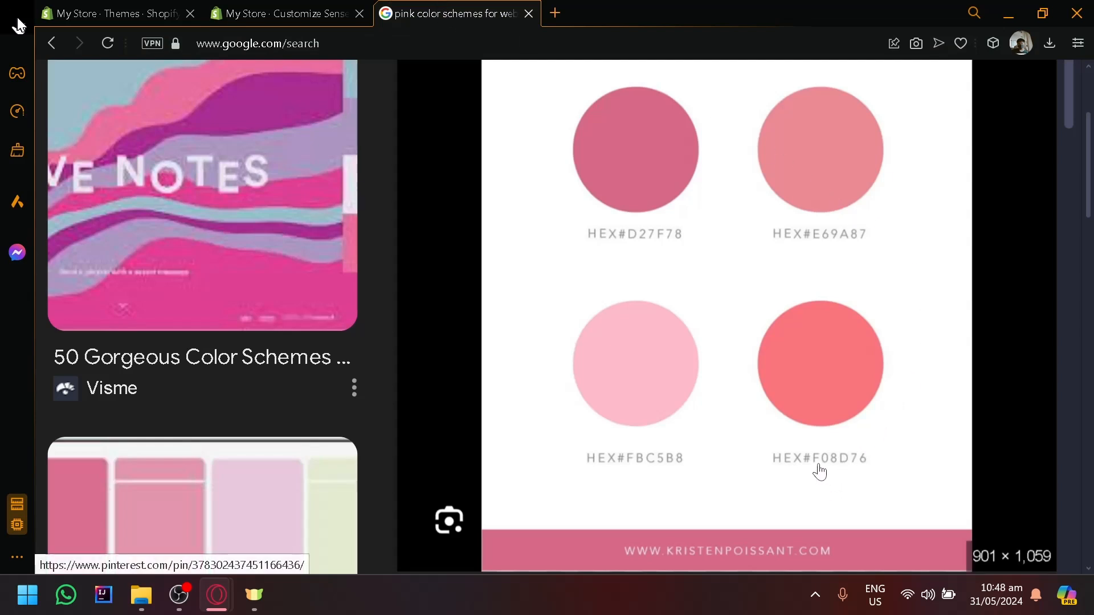
left_click(272, 8)
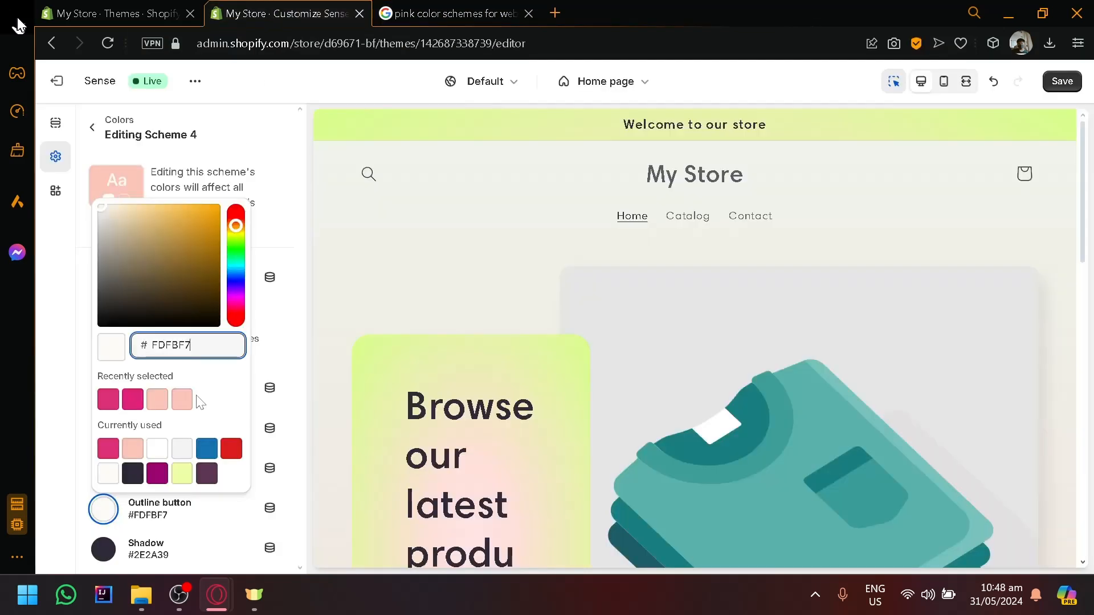
left_click_drag(172, 345, 160, 370)
type("08D76")
left_click(446, 8)
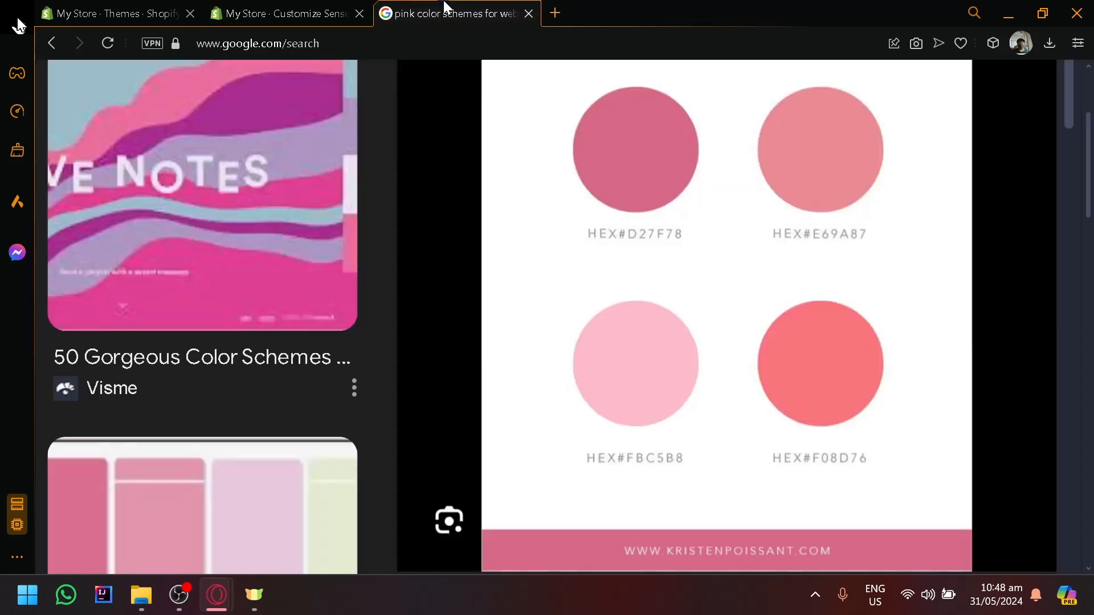
left_click(348, 12)
left_click(354, 234)
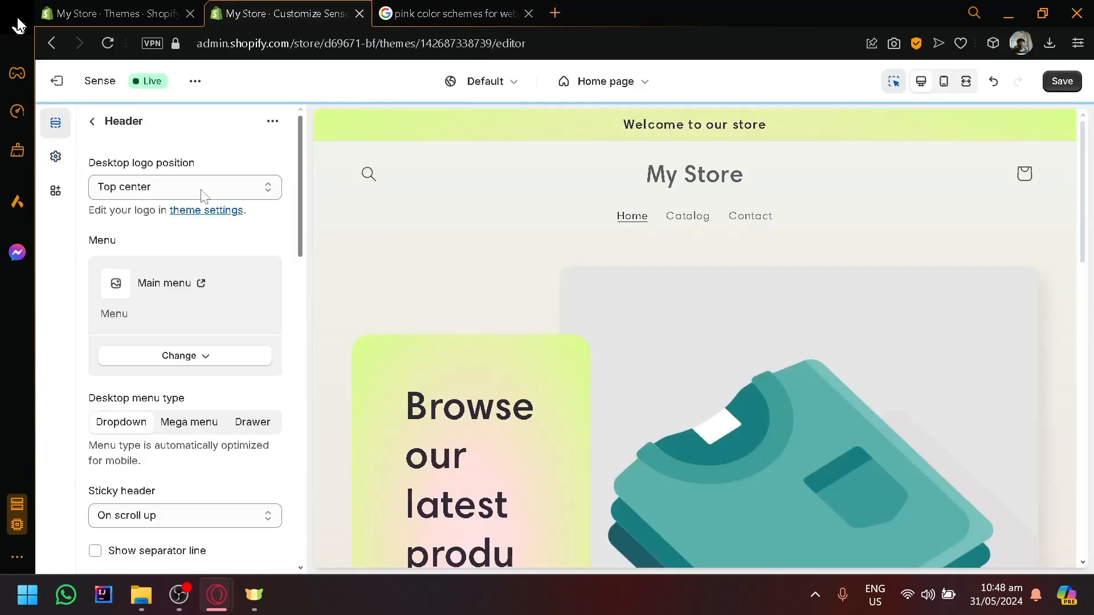
- Leave the Header section's settings, return from Scheme 4 to the theme settings and look through the remaining categories
left_click(95, 121)
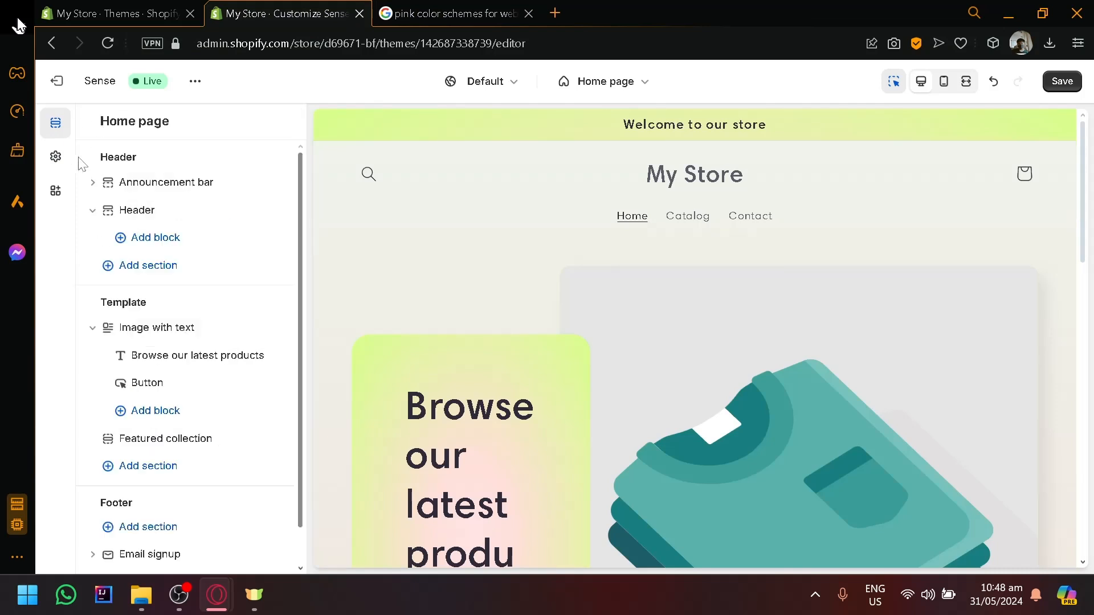
left_click(67, 160)
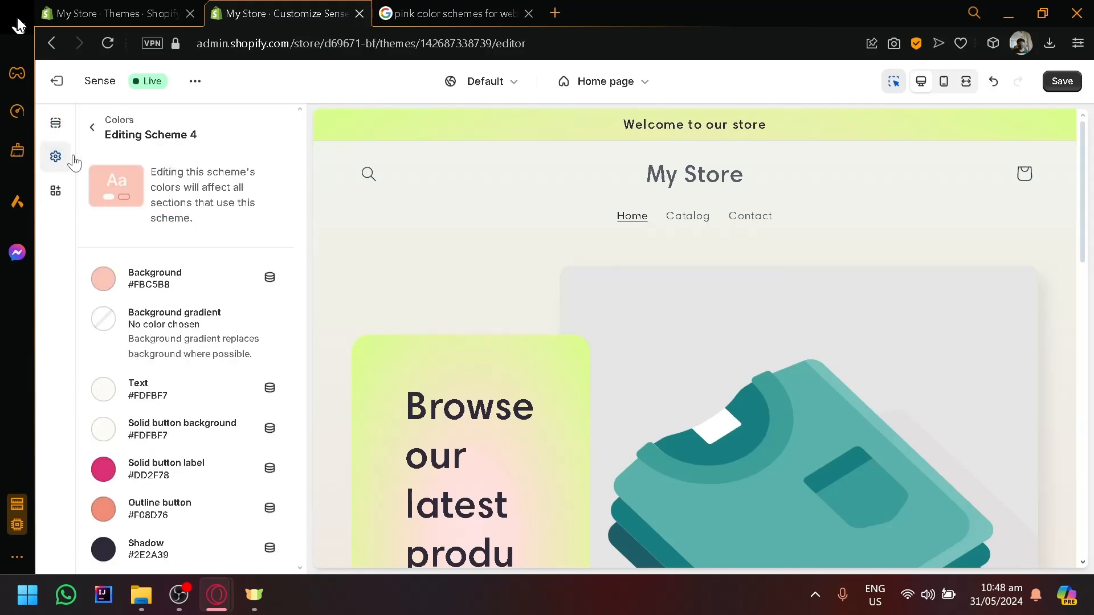
left_click(94, 132)
scroll(171, 365, "down", 4)
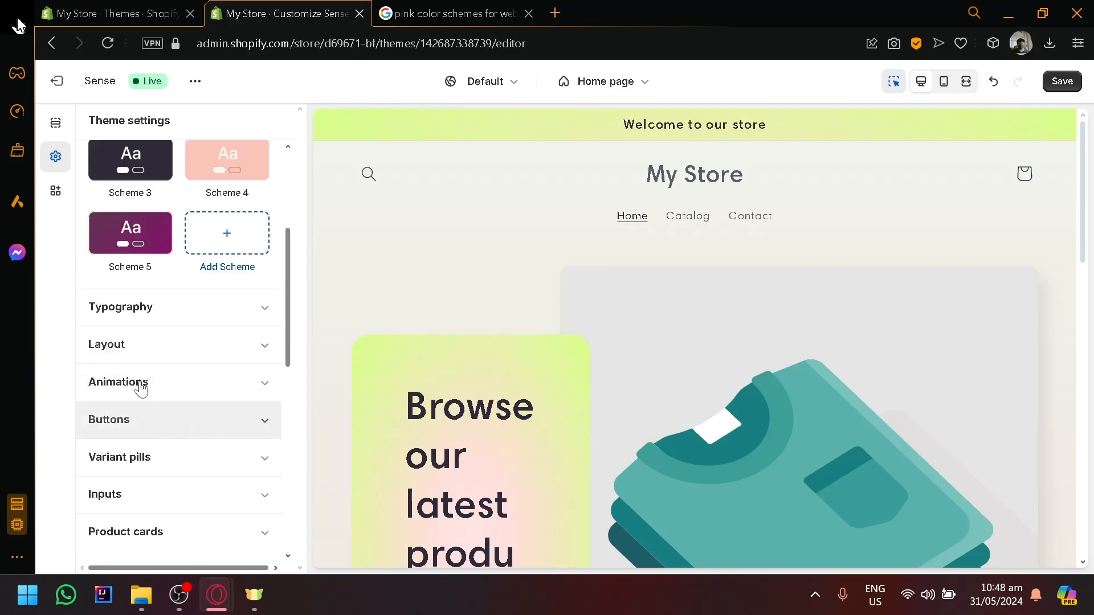
- Open the home page's Image with text section and change its color scheme to Scheme 4
left_click(195, 356)
scroll(165, 257, "up", 5)
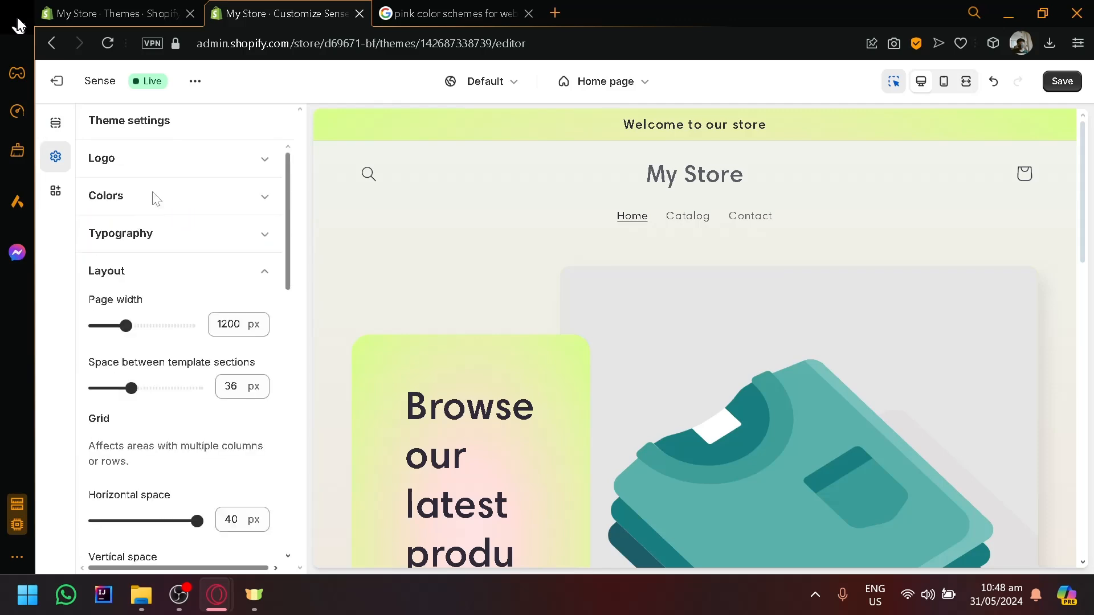
left_click(501, 286)
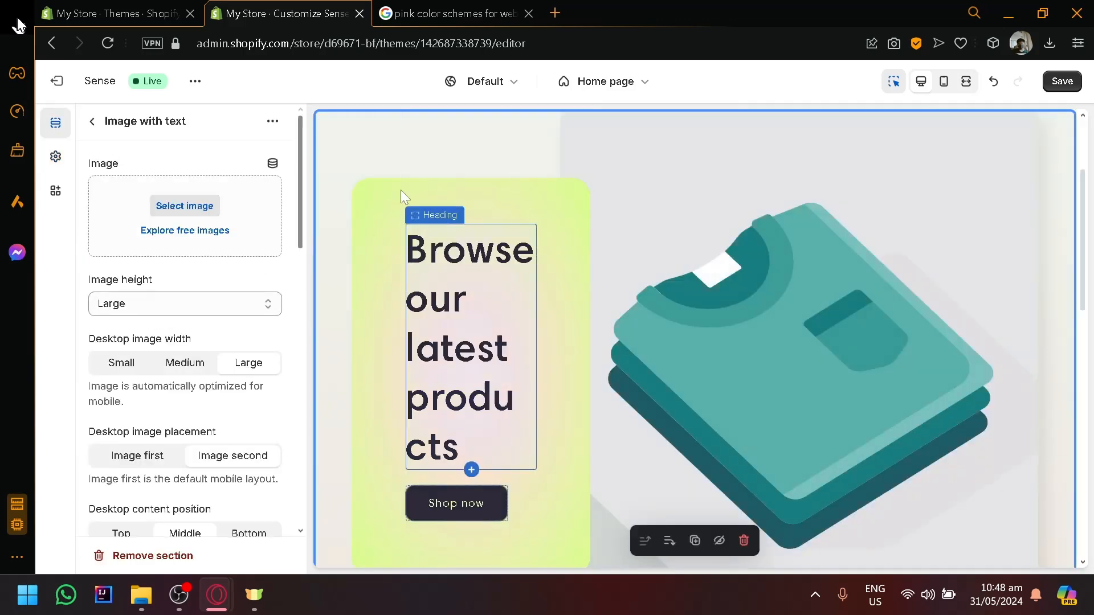
scroll(550, 261, "down", 2)
scroll(188, 319, "down", 8)
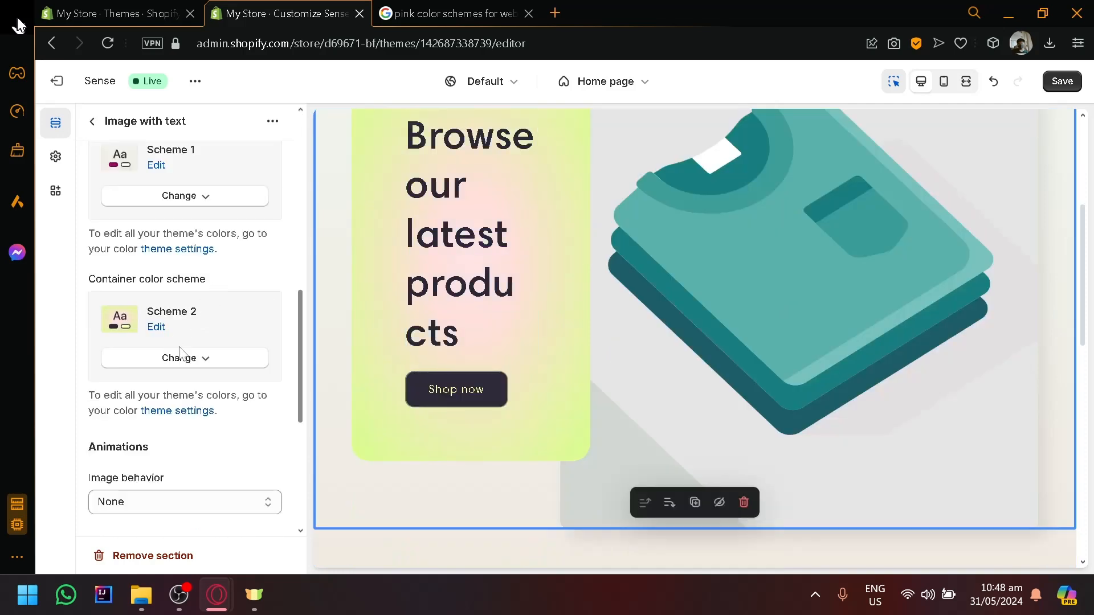
scroll(171, 308, "up", 5)
scroll(179, 286, "down", 3)
scroll(178, 286, "up", 5)
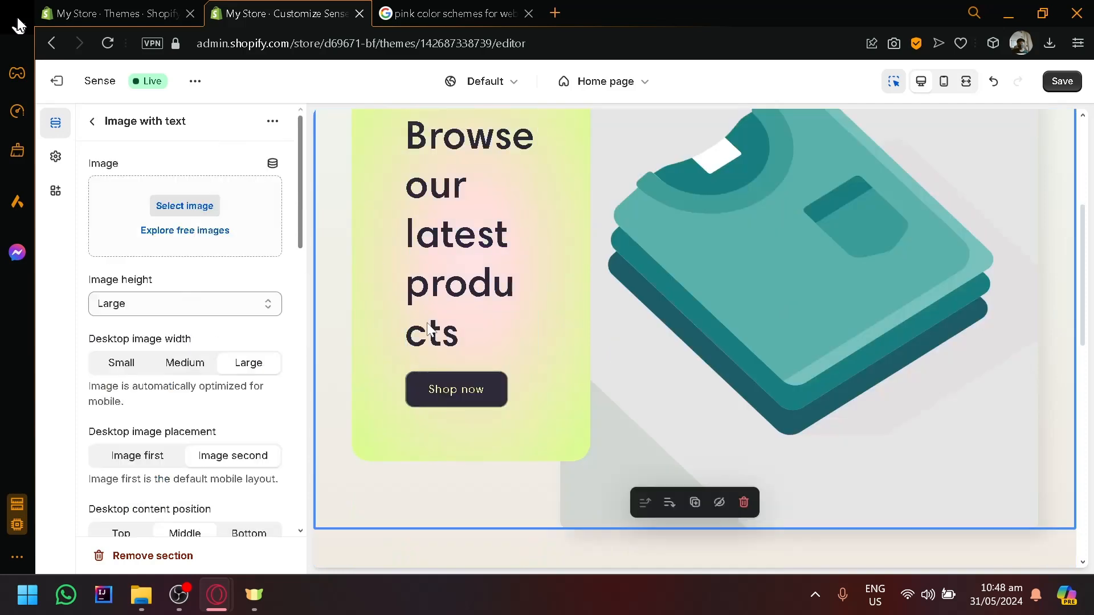
scroll(445, 340, "up", 4)
scroll(169, 406, "down", 6)
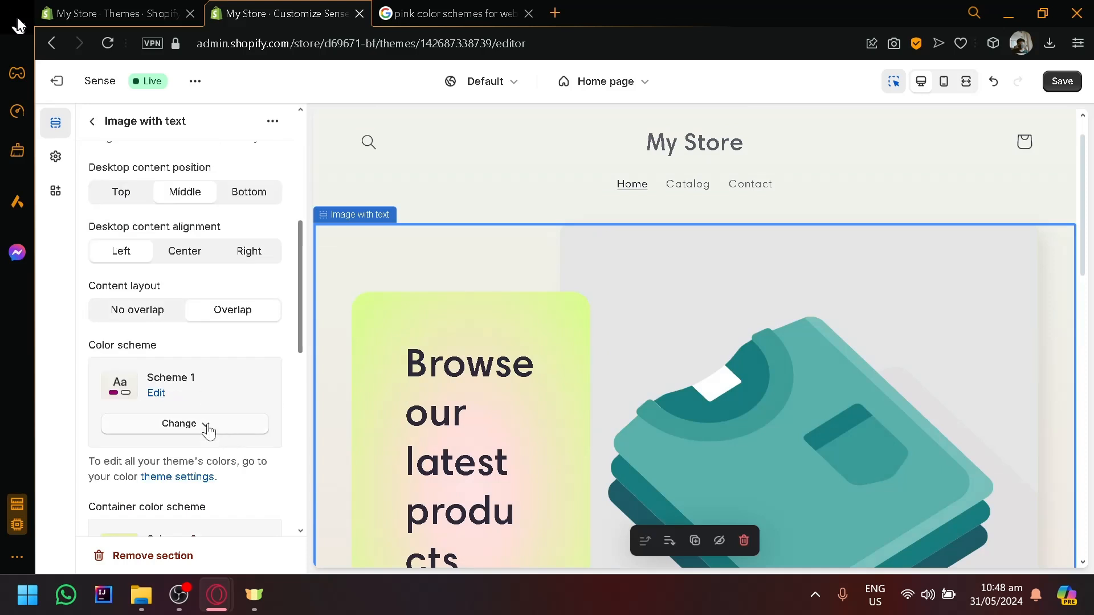
left_click(188, 424)
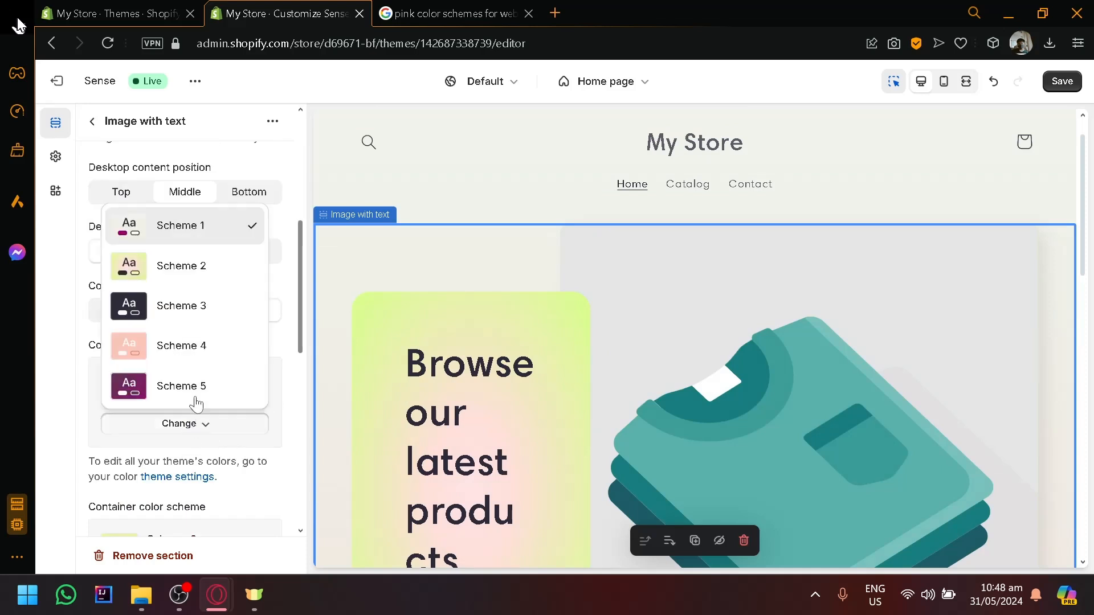
left_click(200, 349)
scroll(496, 384, "down", 5)
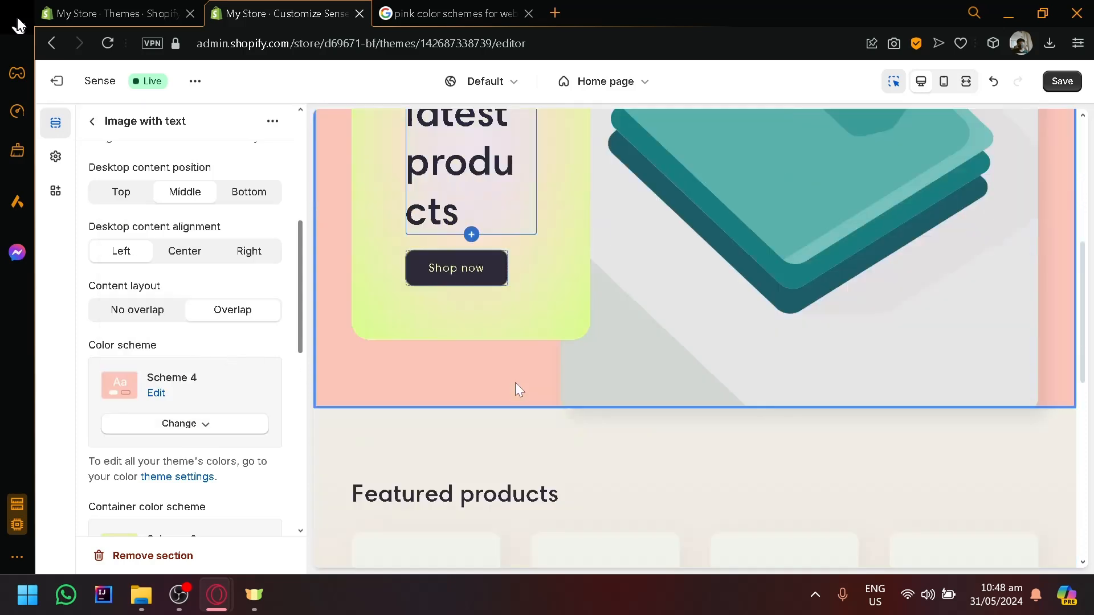
scroll(516, 384, "up", 2)
scroll(517, 384, "up", 4)
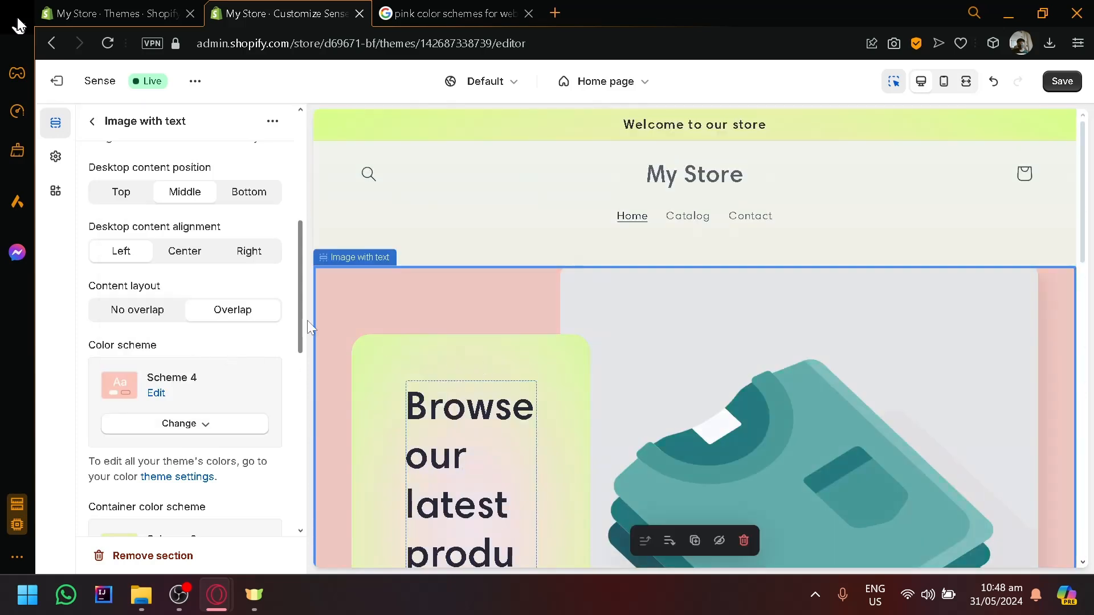
- Look through the remaining Image with text settings and the Header section's settings
scroll(237, 313, "down", 5)
scroll(237, 313, "down", 2)
scroll(435, 355, "down", 5)
scroll(501, 390, "up", 5)
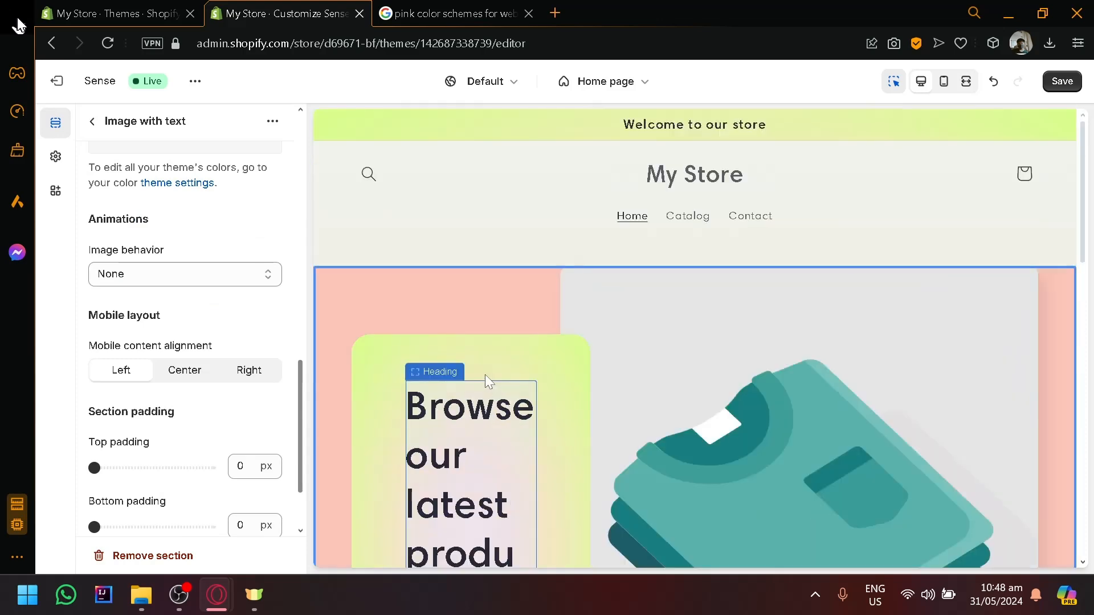
left_click(477, 194)
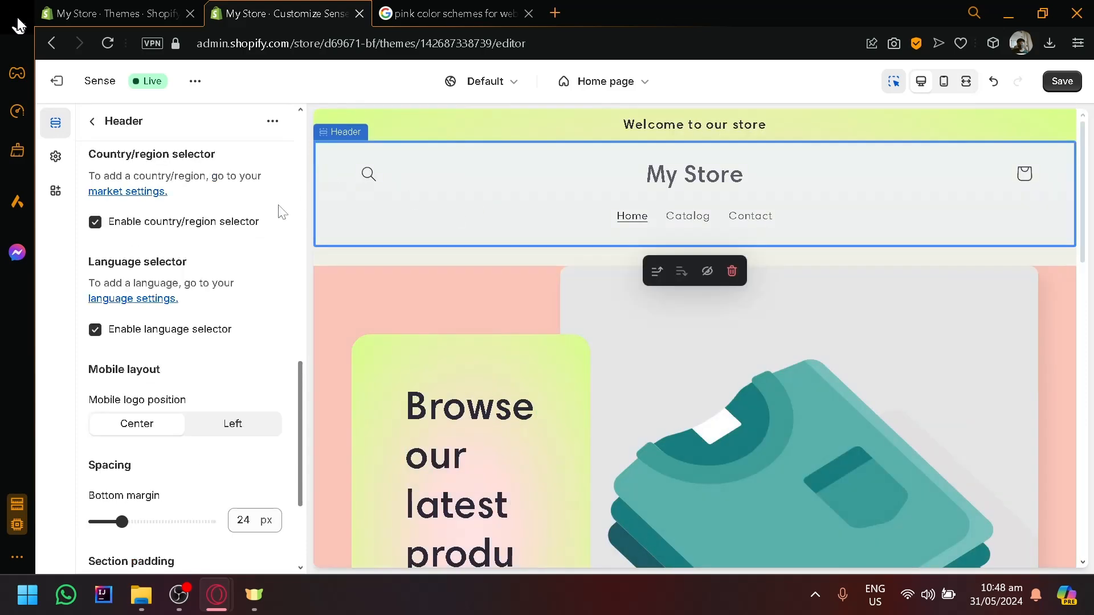
scroll(190, 337, "down", 3)
scroll(190, 357, "up", 8)
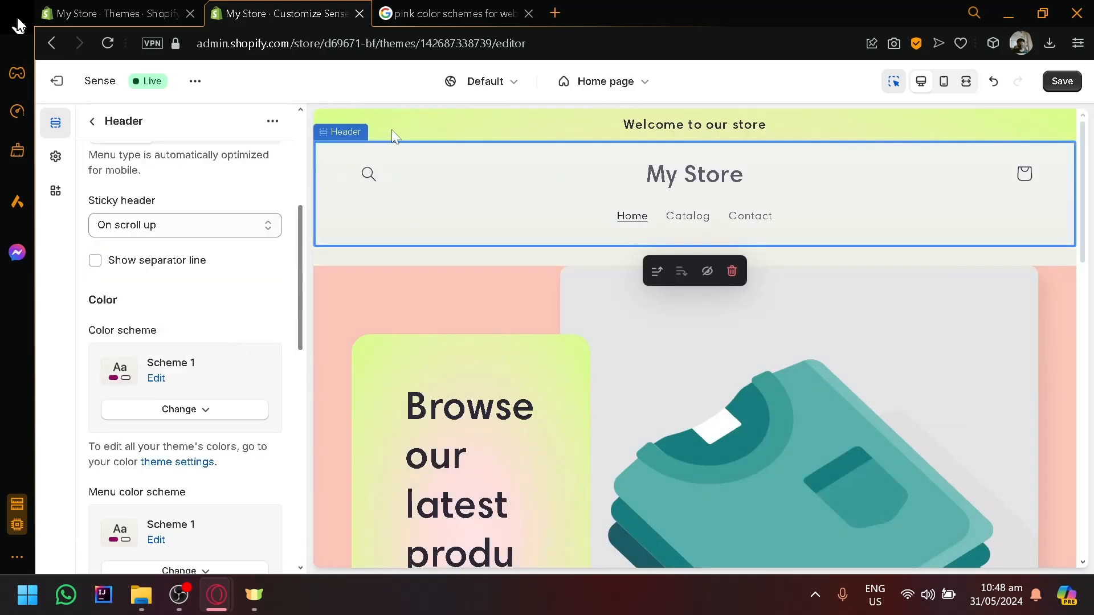
- Select the Announcement bar section and apply Scheme 4 as its color scheme
left_click(418, 111)
scroll(236, 288, "down", 1)
scroll(173, 345, "up", 5)
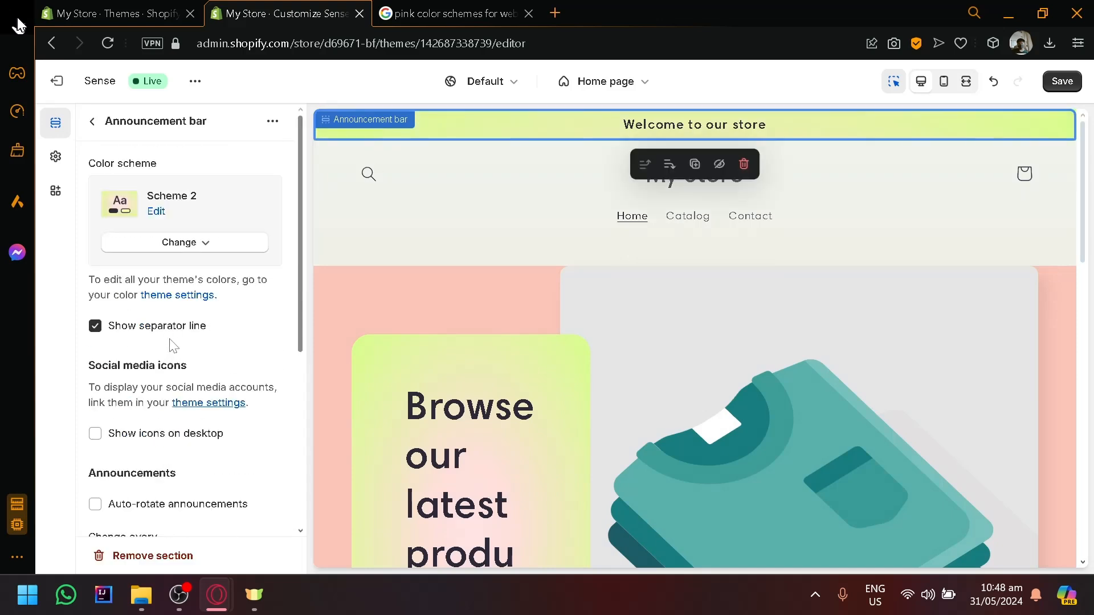
left_click(226, 246)
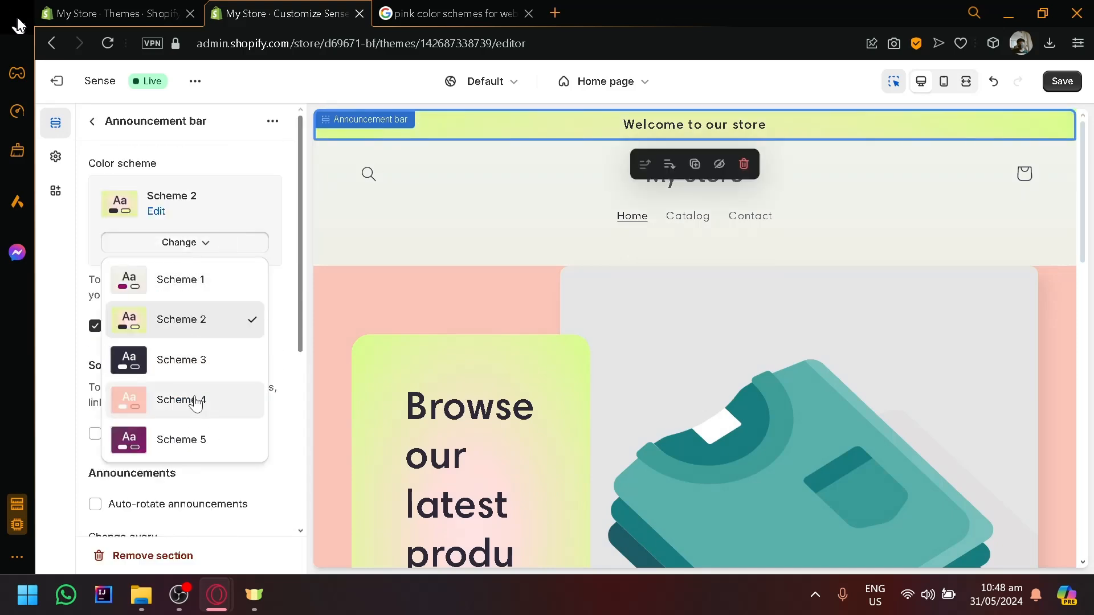
left_click(197, 400)
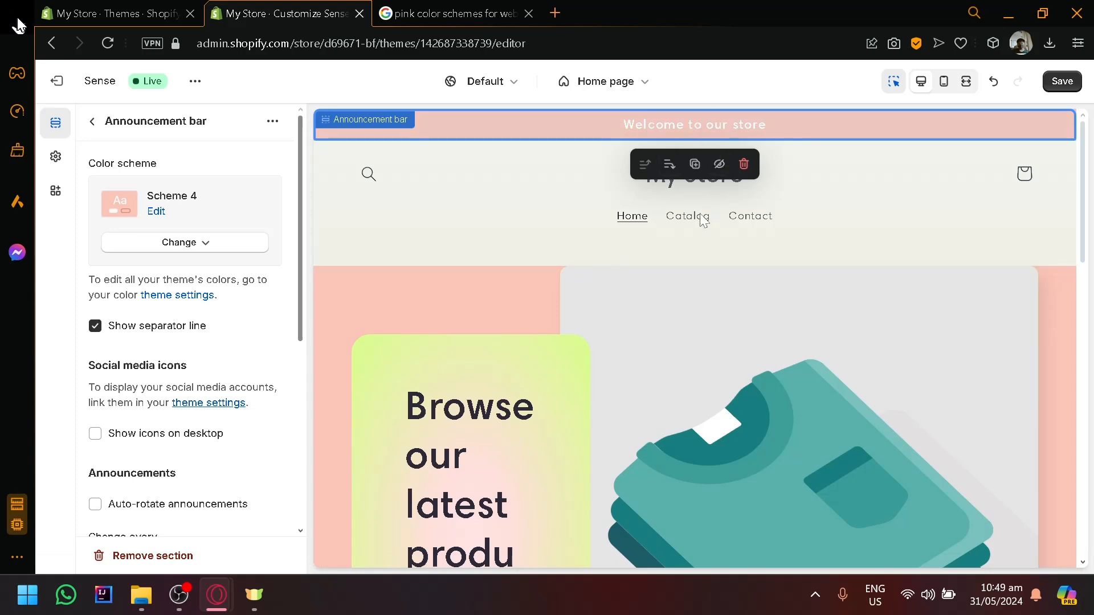
- Set both the color scheme and the menu color scheme of the Header section to Scheme 4
left_click(550, 221)
scroll(188, 407, "down", 4)
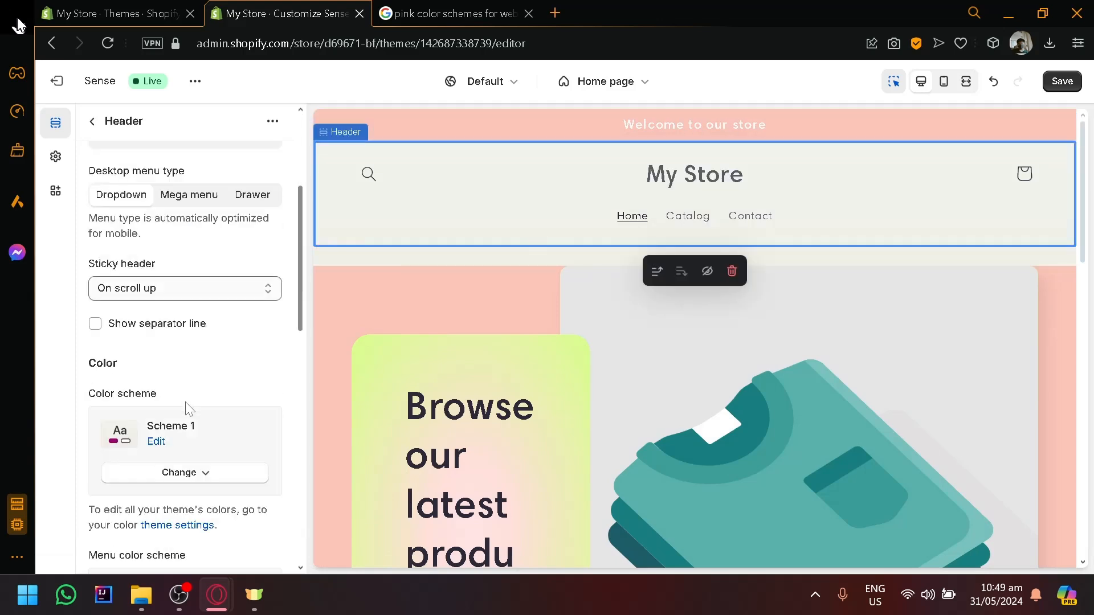
scroll(194, 402, "up", 4)
scroll(200, 399, "down", 8)
scroll(205, 388, "up", 2)
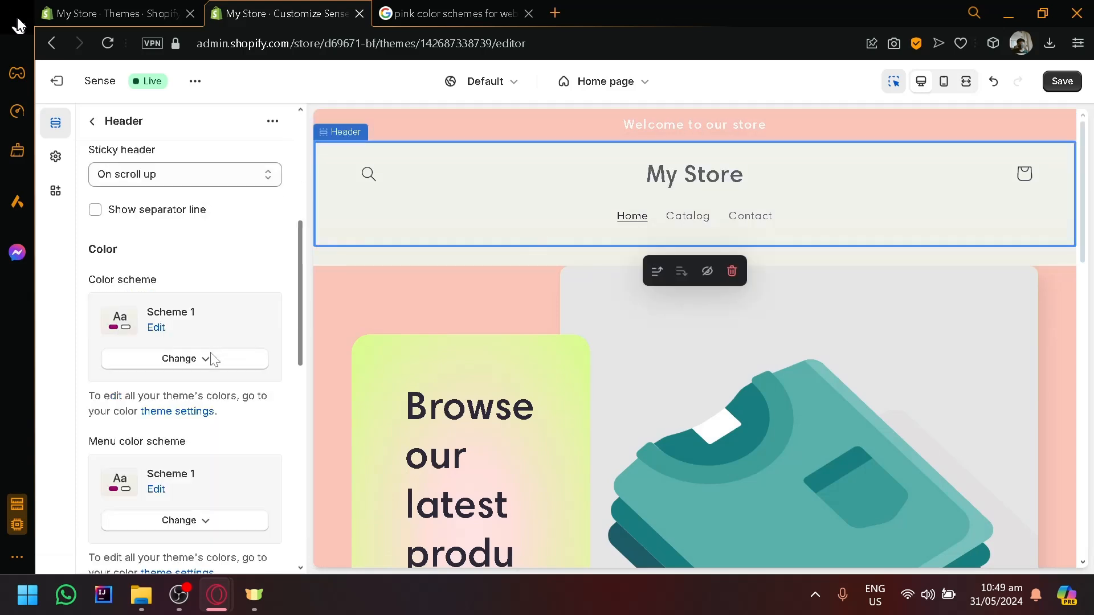
left_click(206, 364)
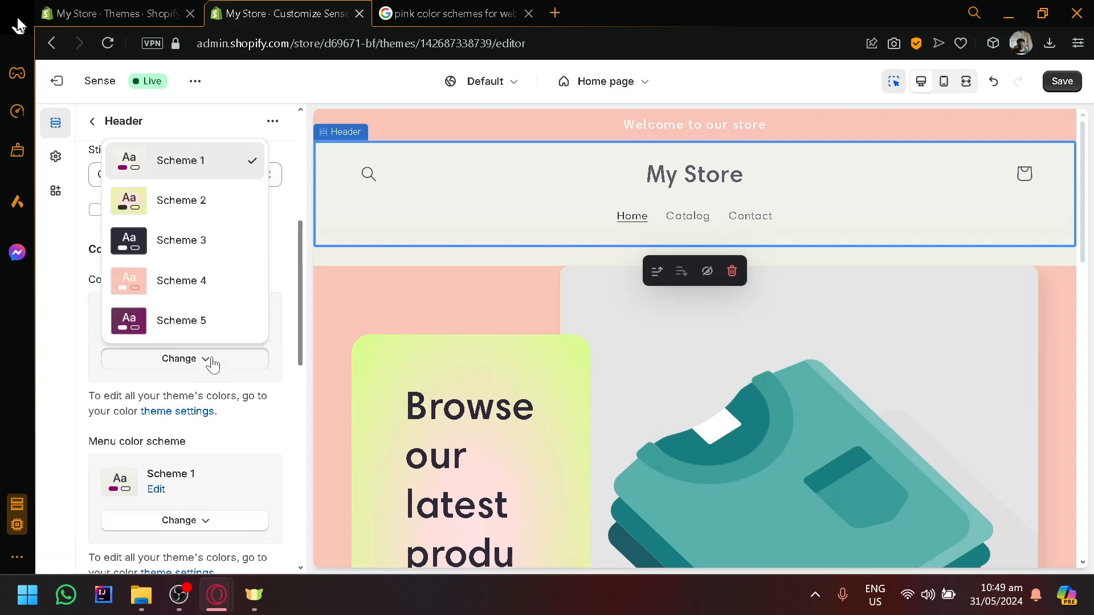
left_click(214, 284)
left_click(198, 520)
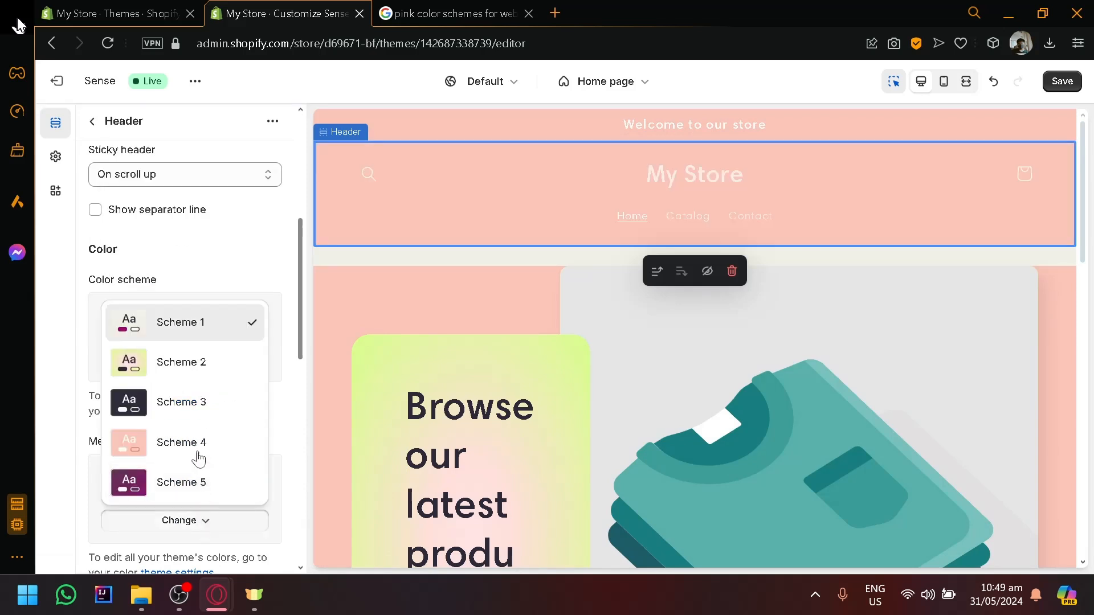
left_click(199, 456)
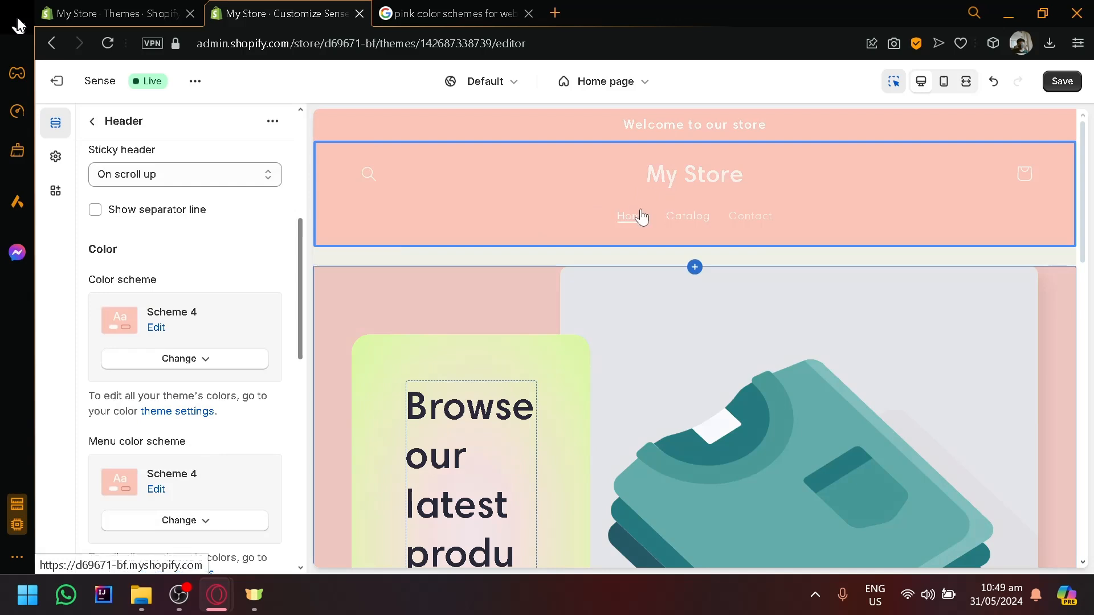
- Change the color scheme of the Featured collection section to Scheme 4
scroll(804, 220, "down", 10)
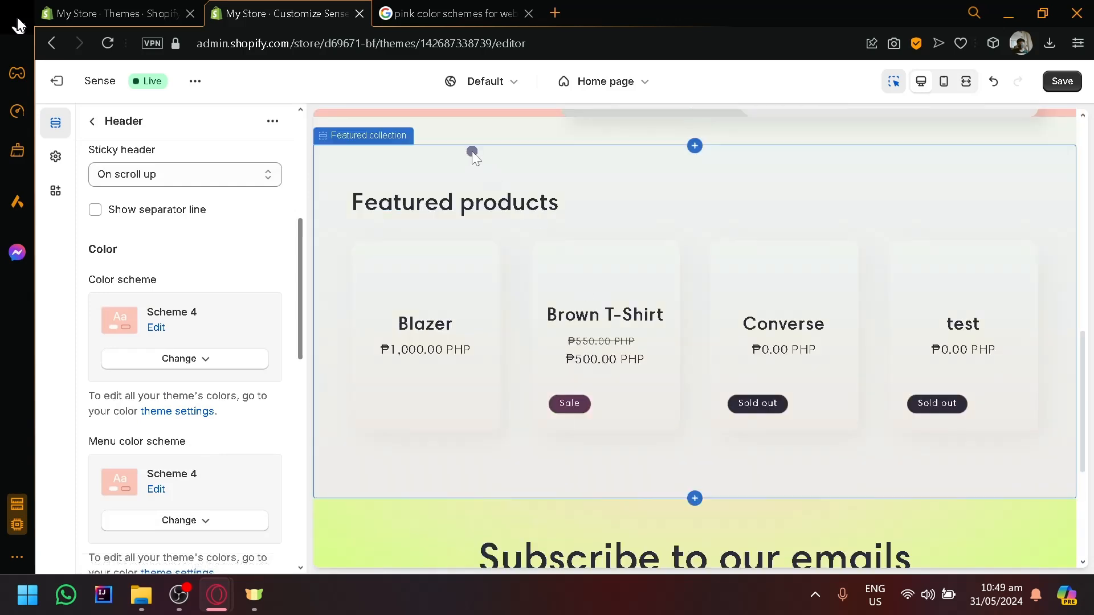
left_click(472, 151)
scroll(215, 342, "down", 6)
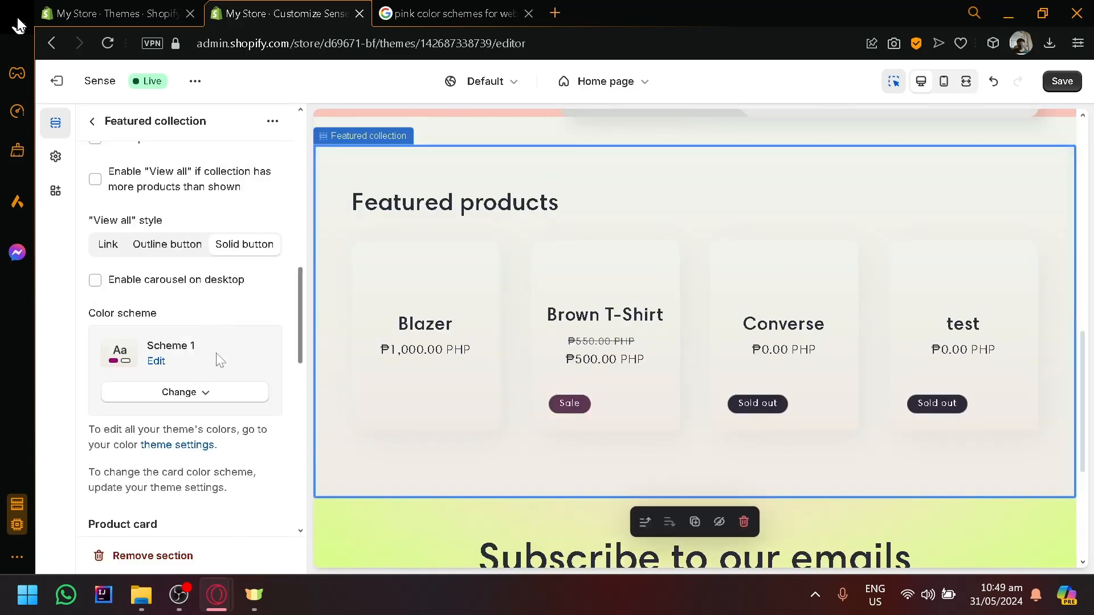
left_click(218, 392)
left_click(205, 314)
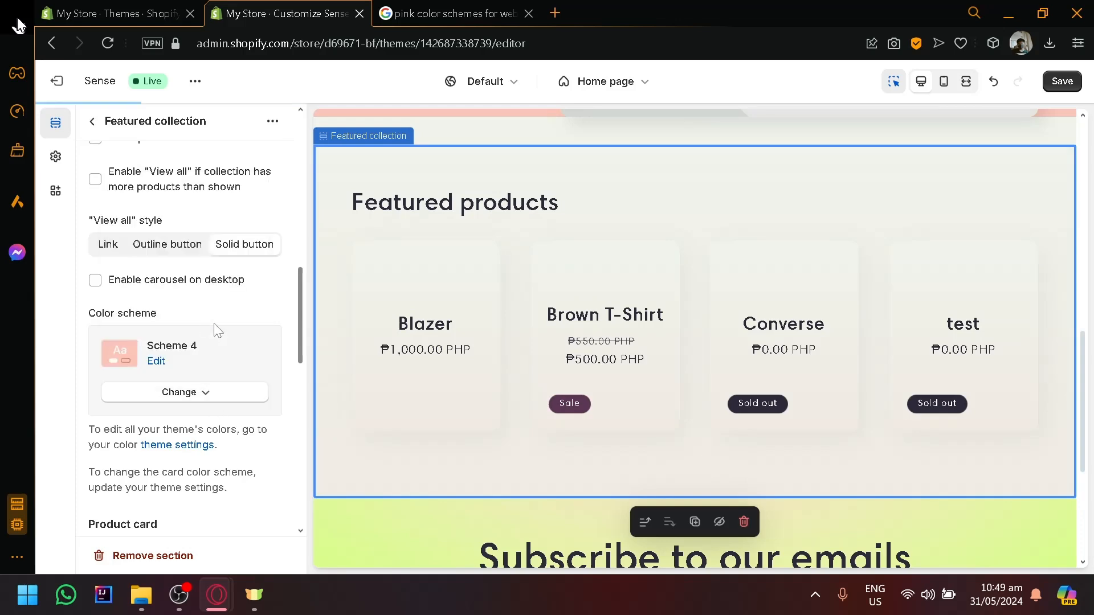
- Select the Email signup section and set its color scheme to Scheme 4
scroll(538, 387, "down", 5)
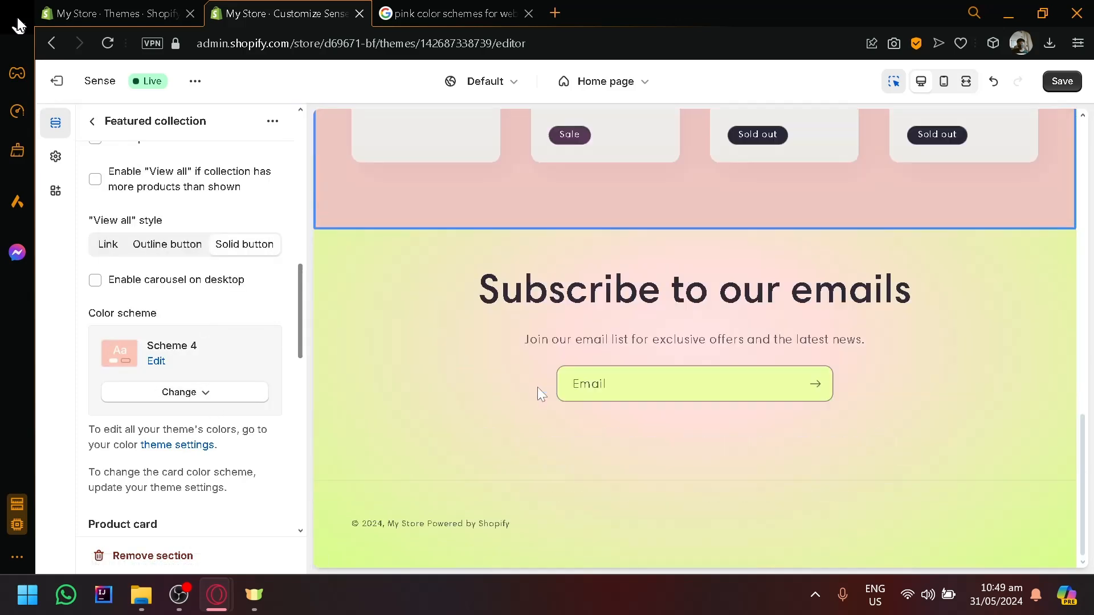
left_click(412, 326)
scroll(216, 353, "up", 1)
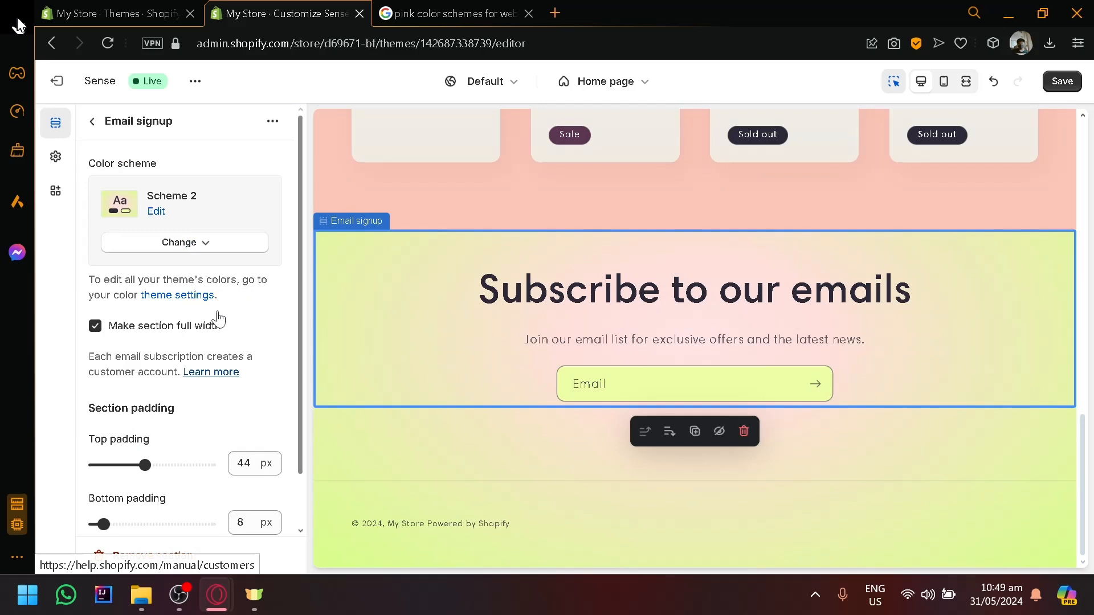
left_click(209, 251)
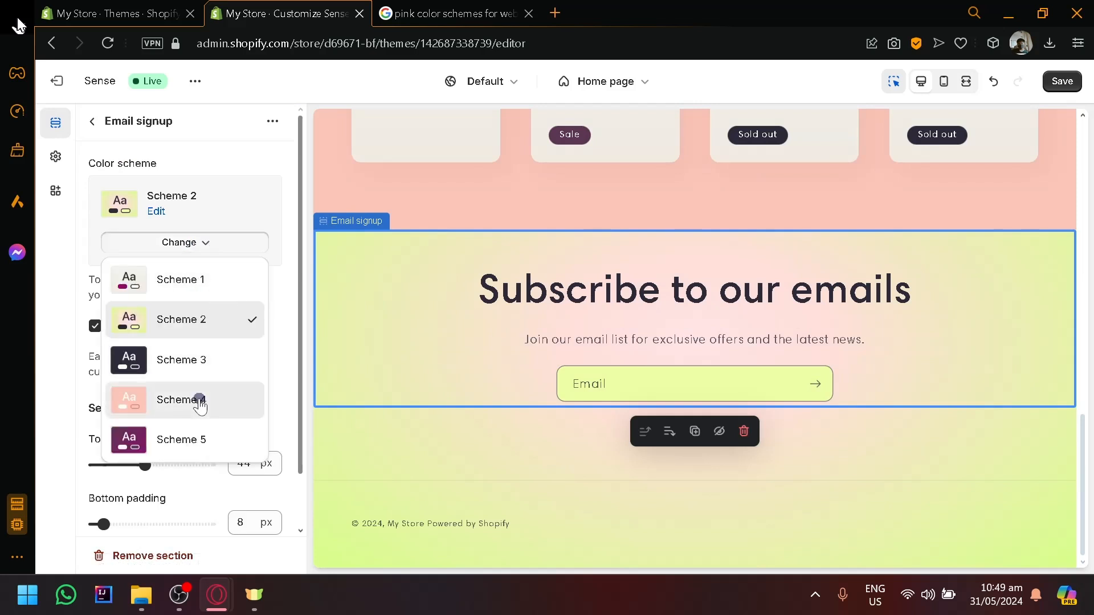
left_click(200, 401)
- Set the Footer section's color scheme to Scheme 4 and save the theme changes
left_click(460, 434)
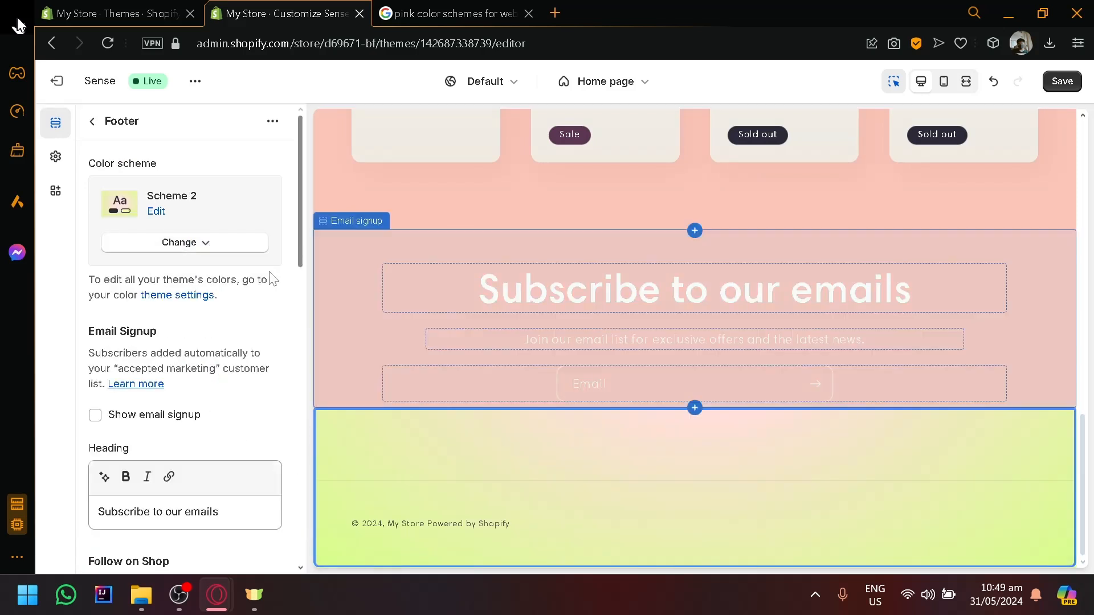
left_click(231, 258)
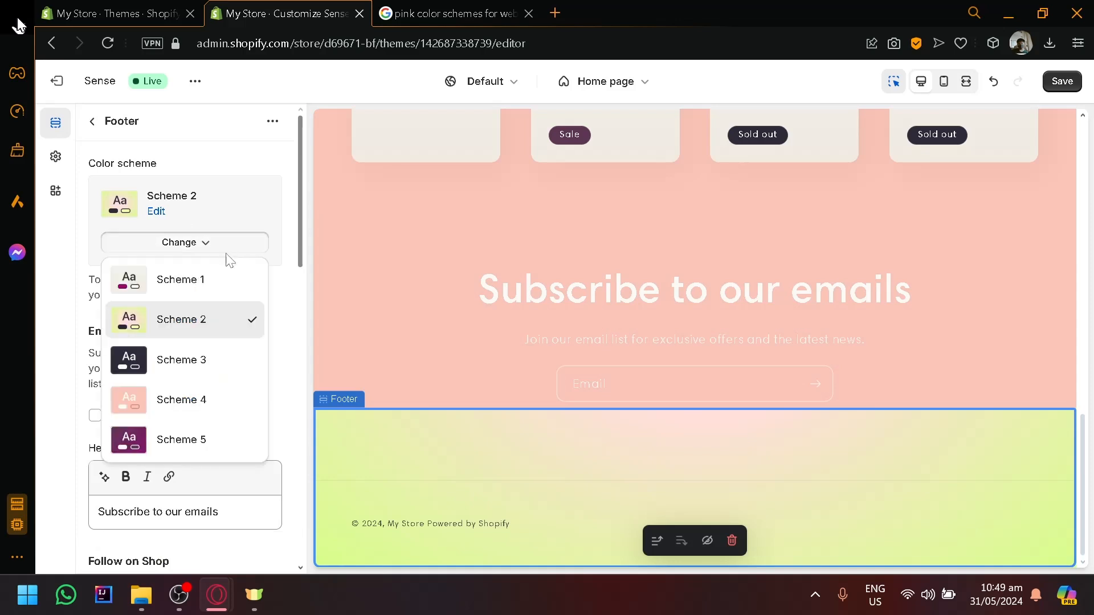
left_click(207, 399)
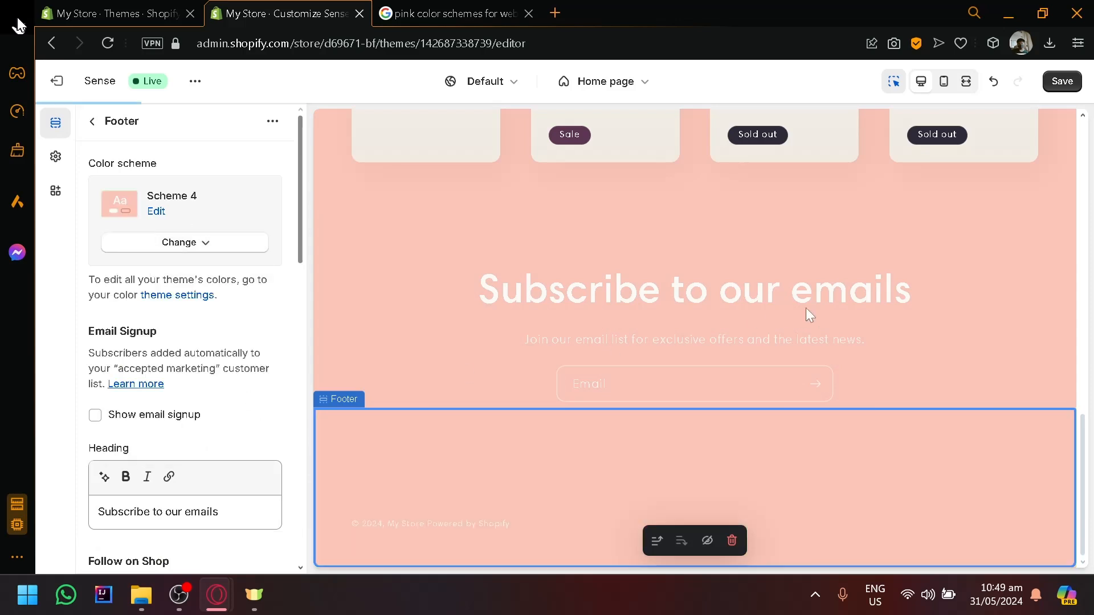
left_click(1062, 81)
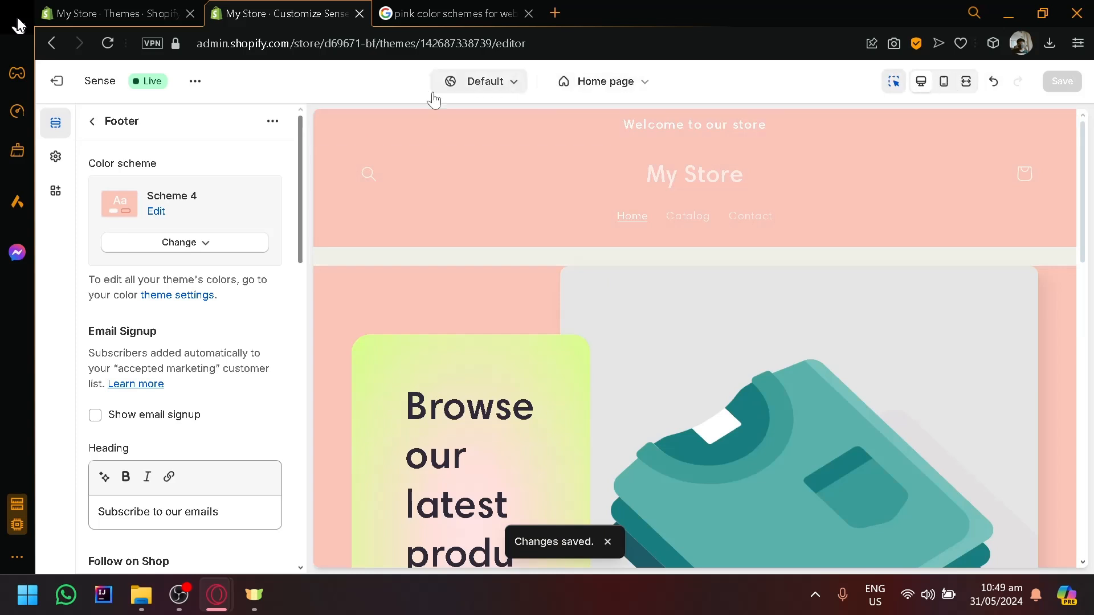
- View the live storefront and look over the whole home page from the header to the footer
left_click(195, 81)
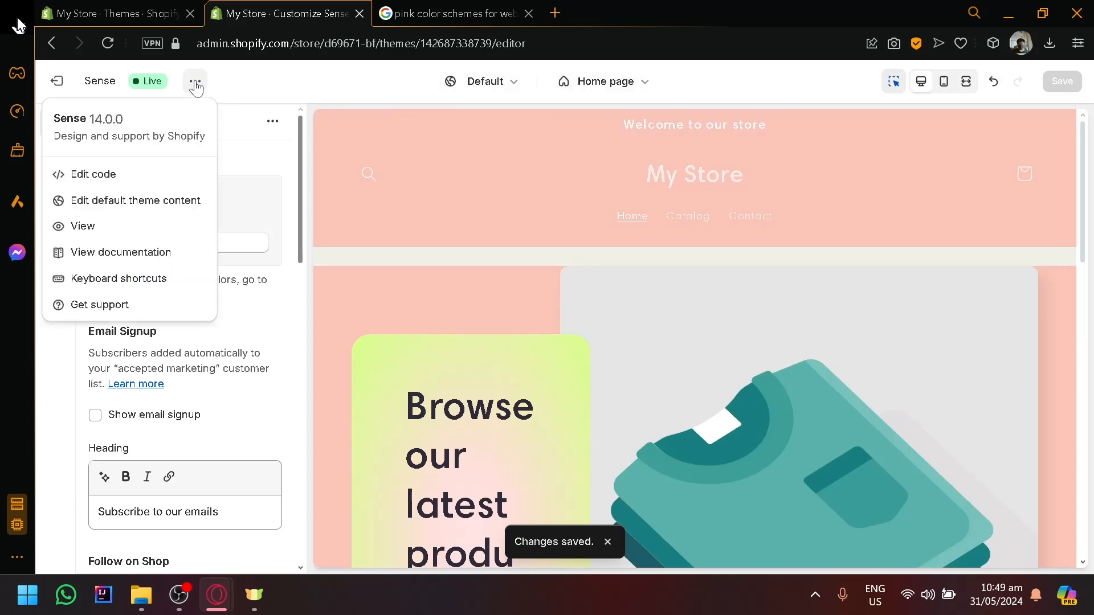
left_click(149, 235)
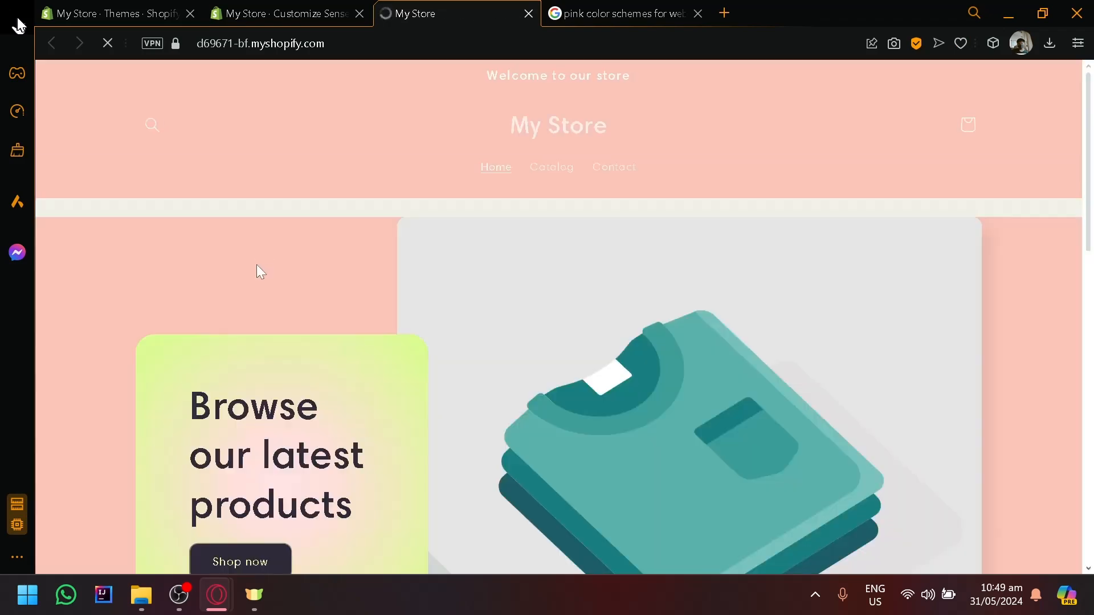
scroll(256, 267, "down", 10)
scroll(323, 402, "up", 6)
scroll(323, 402, "down", 6)
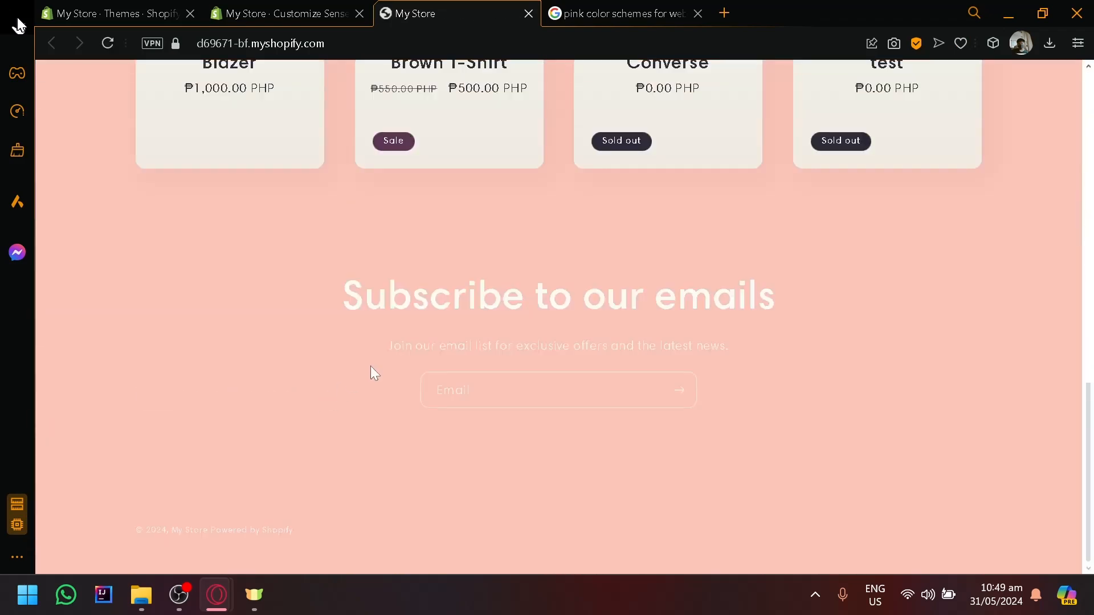
scroll(370, 366, "up", 10)
scroll(551, 302, "down", 6)
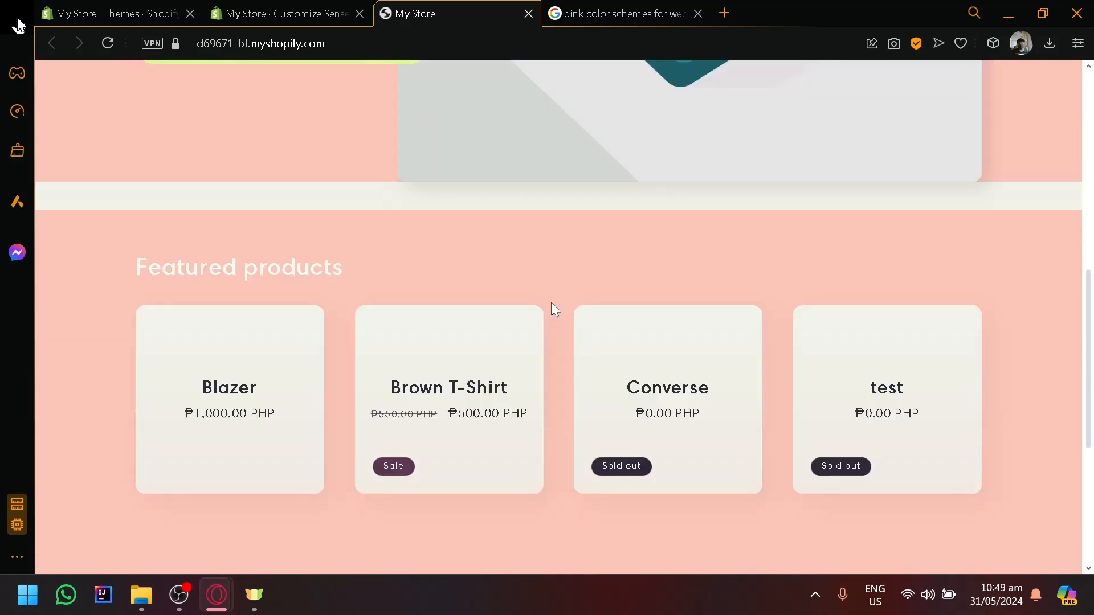
scroll(552, 302, "up", 6)
- Examine the pink palette in the Google results and enlarge Visme's "50 Gorgeous Color Schemes From Stunning Websites" image
left_click(570, 13)
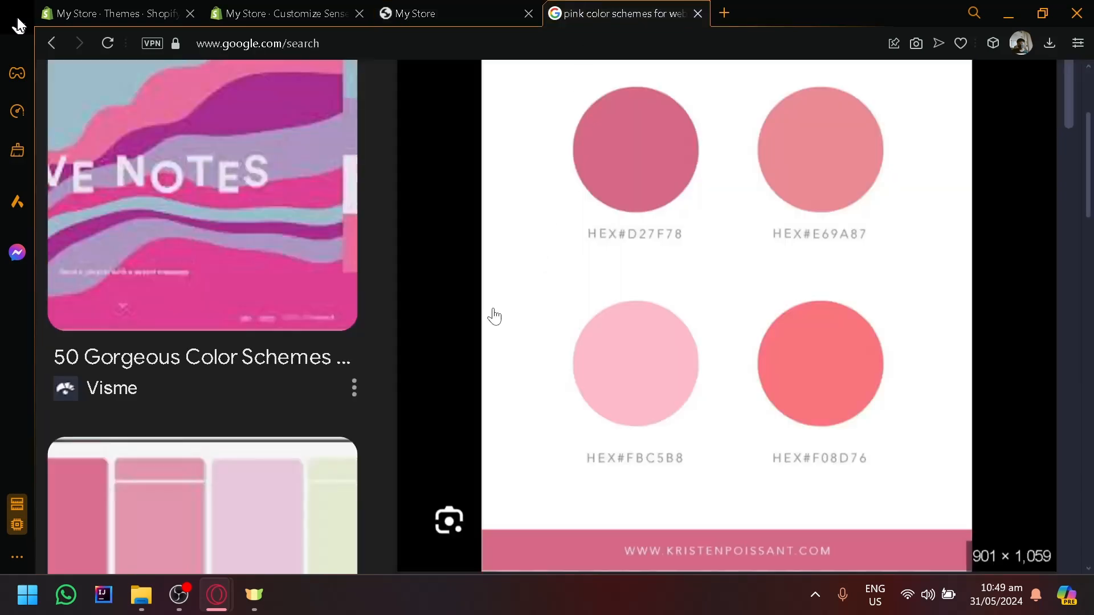
scroll(494, 316, "down", 5)
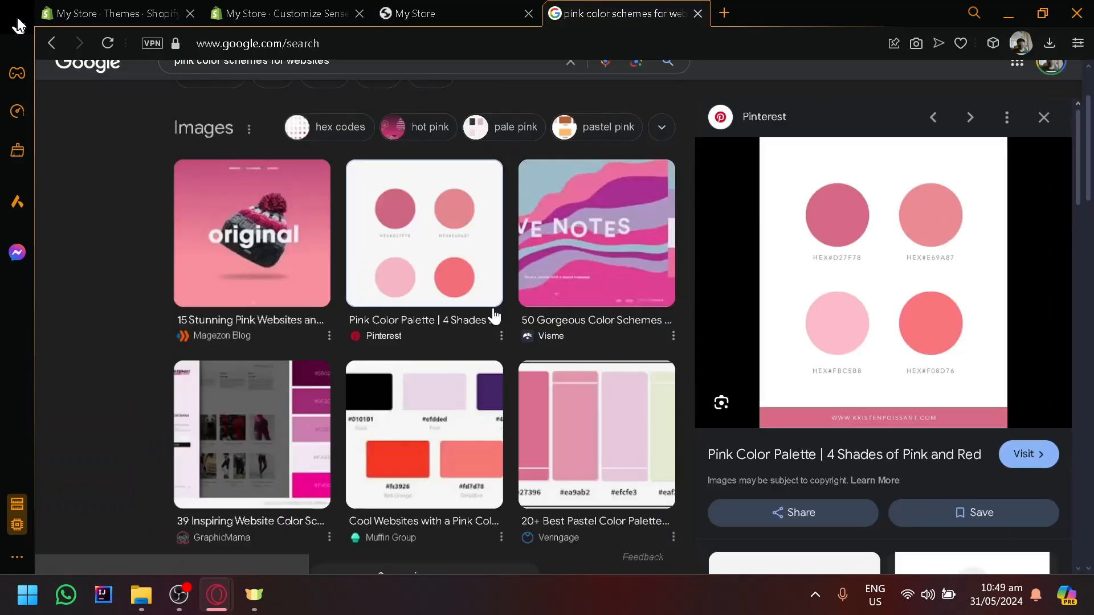
left_click(635, 265)
scroll(825, 245, "up", 5)
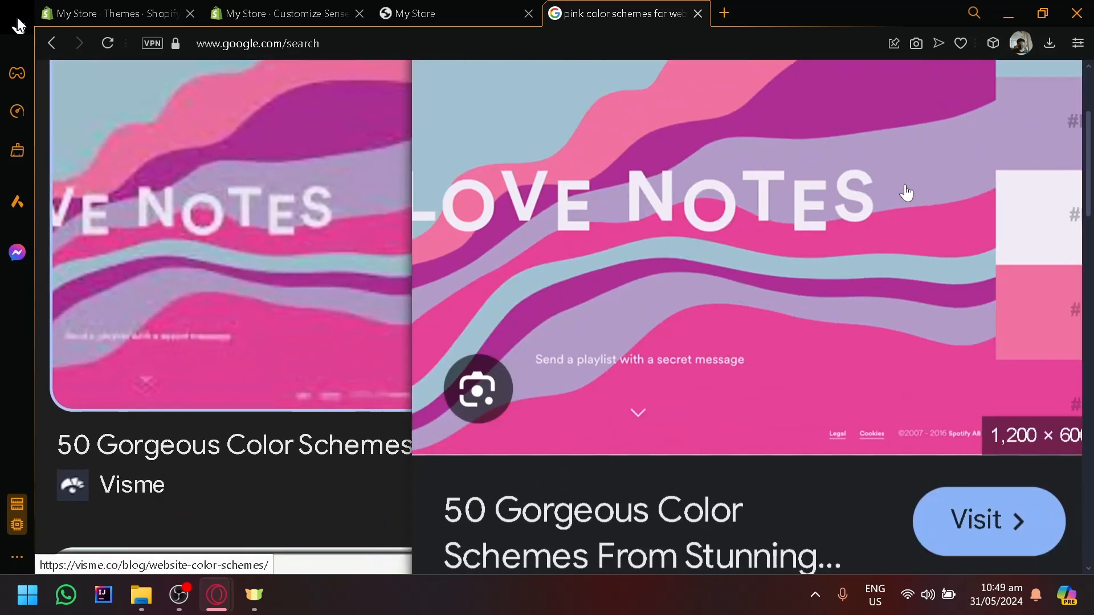
scroll(745, 257, "down", 5)
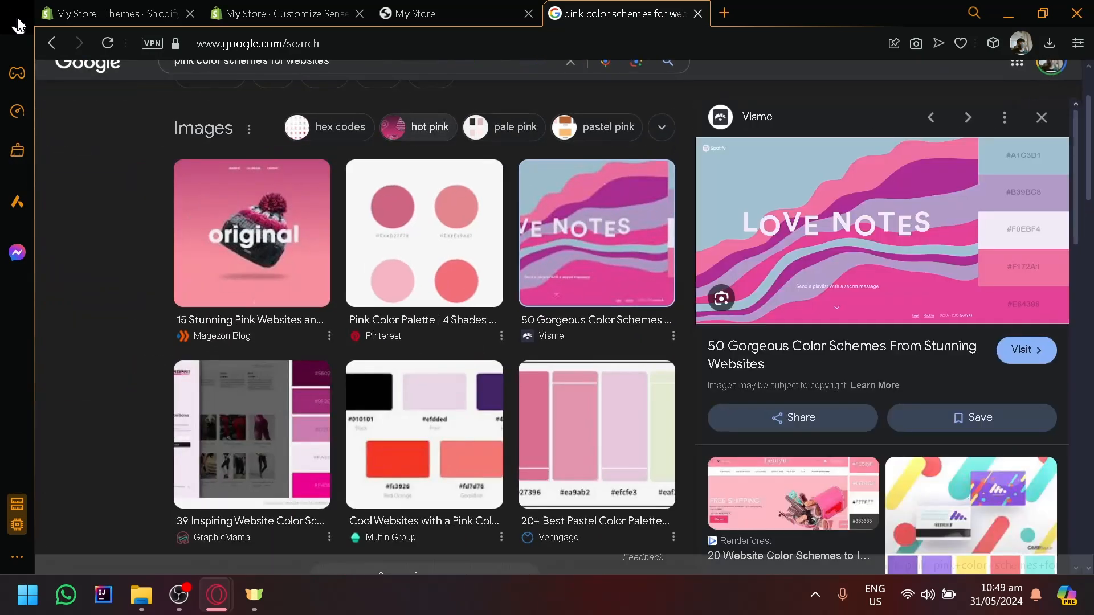
- Revisit the live storefront and return to the Themes page of the Shopify admin
left_click(427, 11)
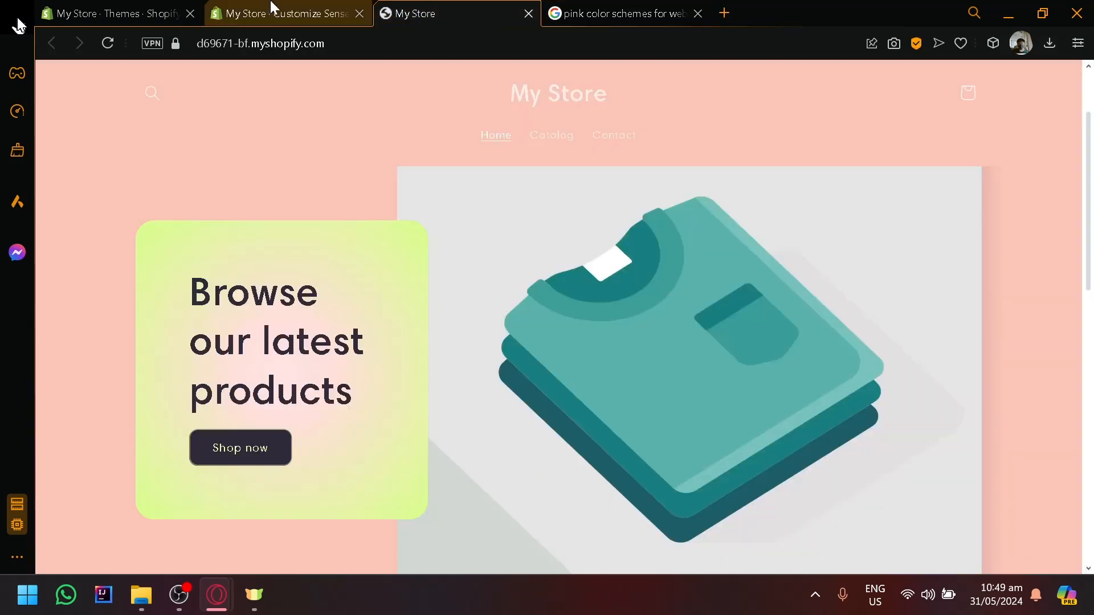
left_click(171, 13)
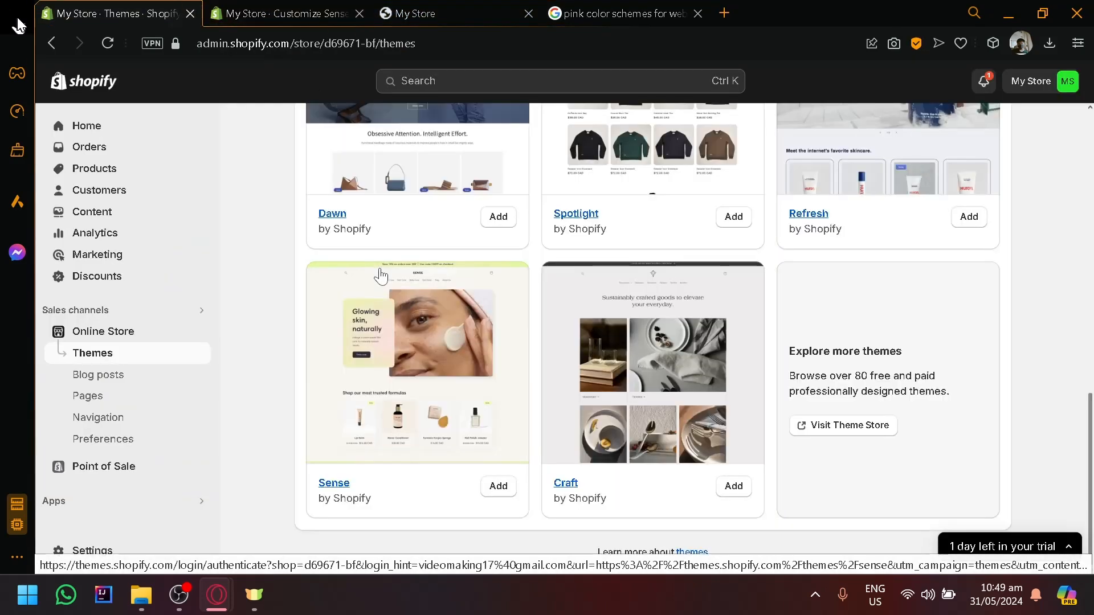